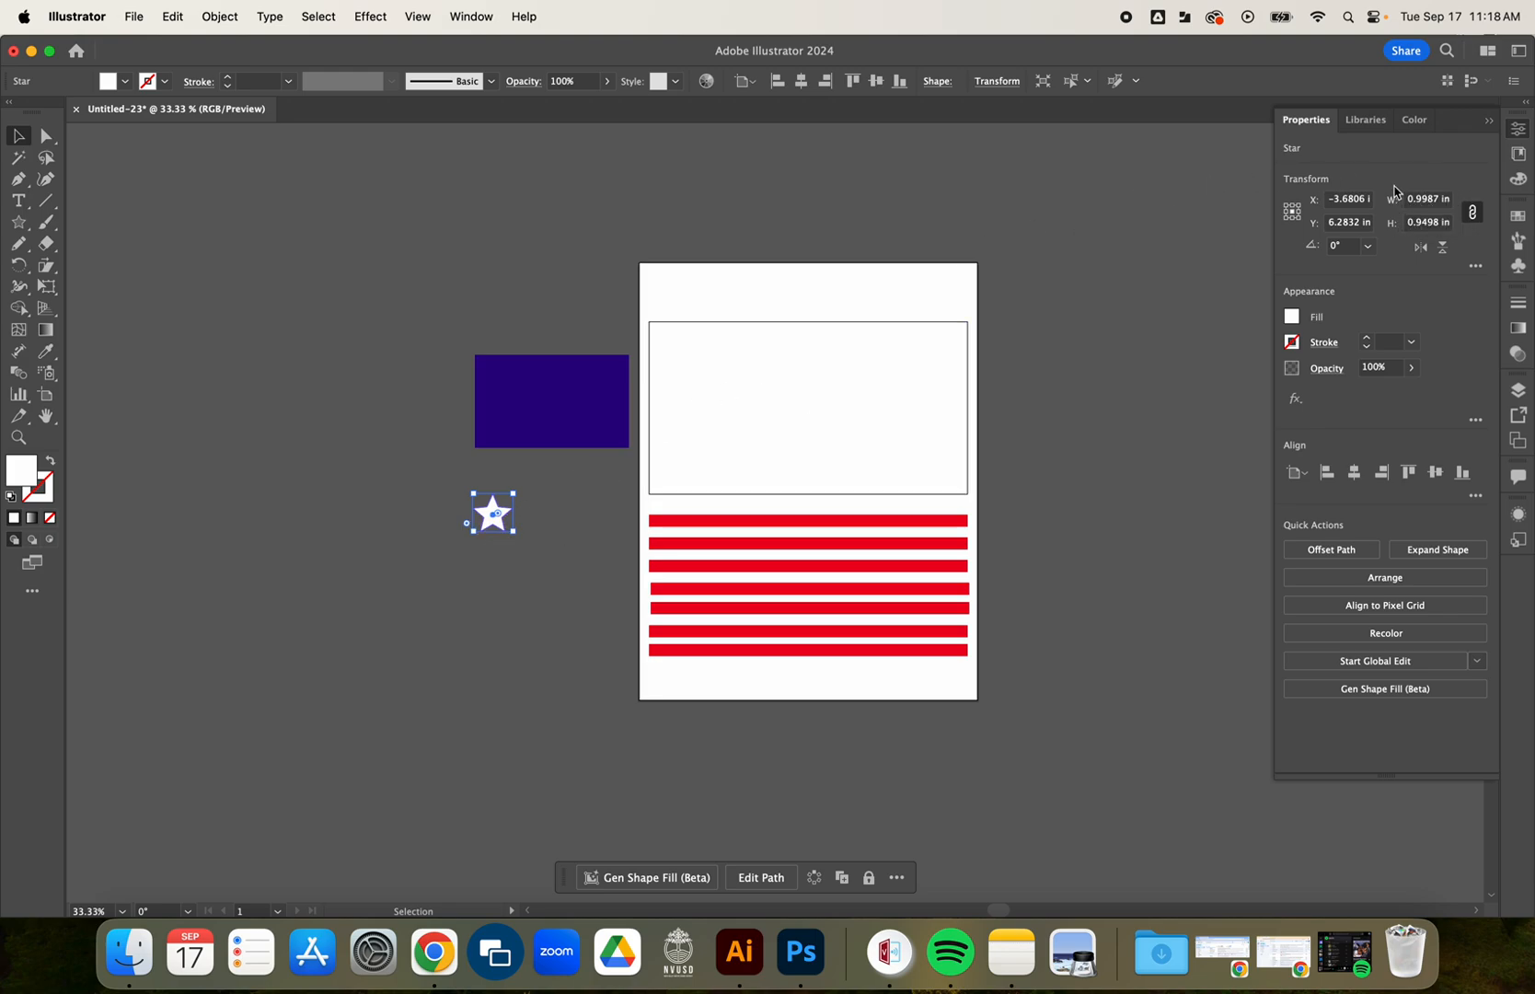
Scale the white star proportionally to 0.25 in wide and move it up toward the blue rectangle.
click(1438, 201)
text(.25)
key(Return)
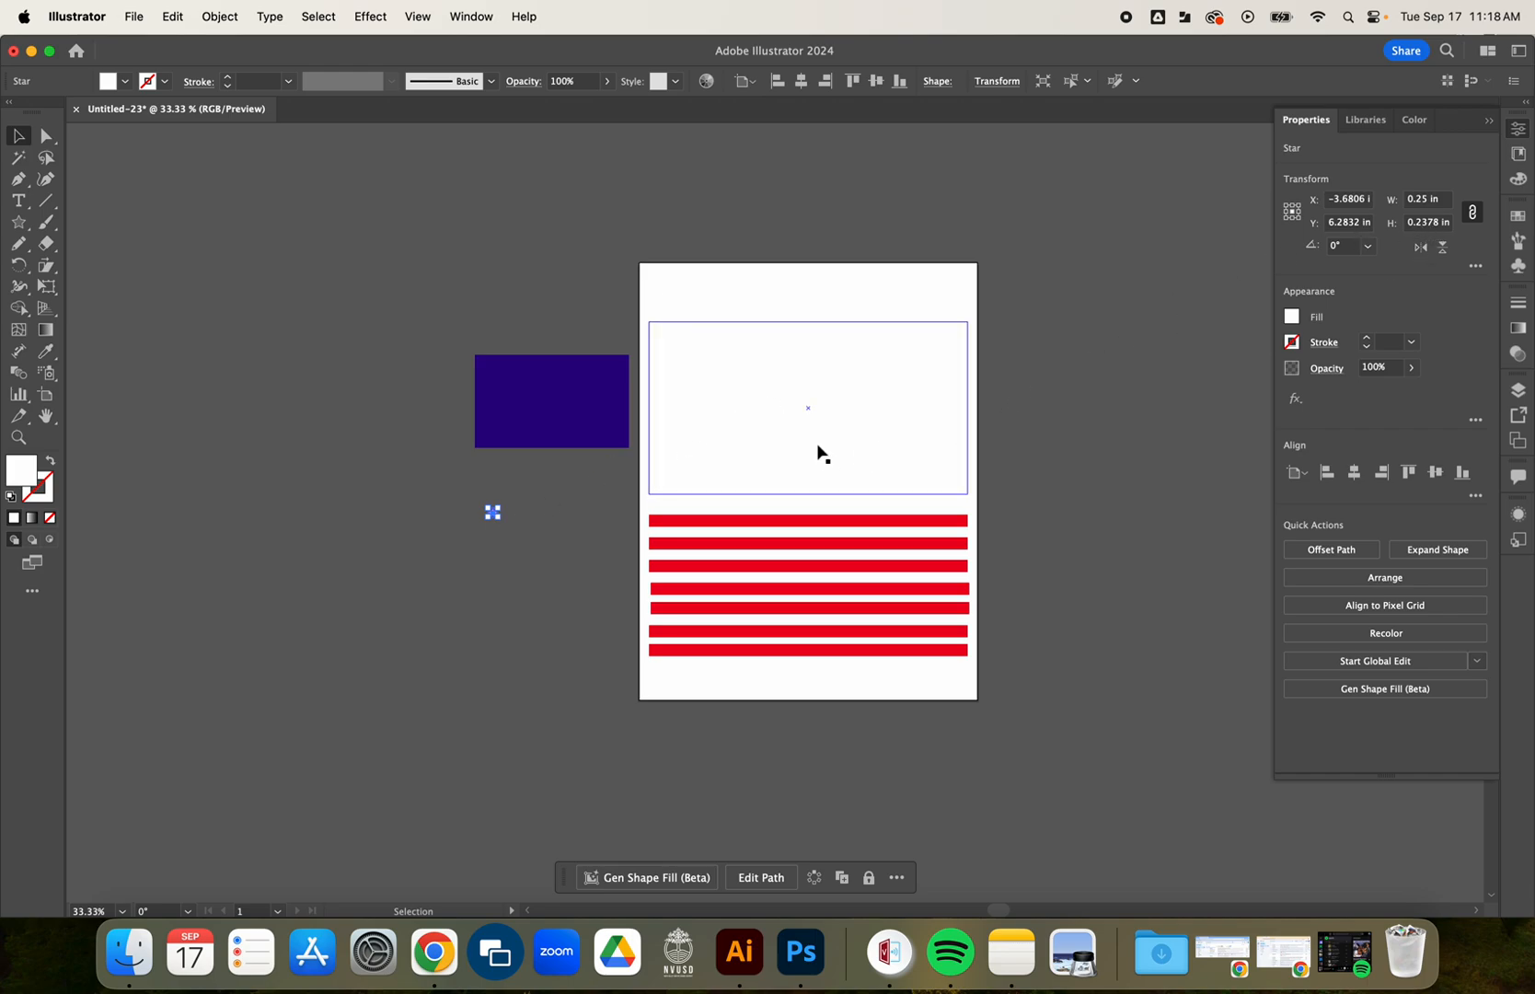
scroll(493, 518, down, 2)
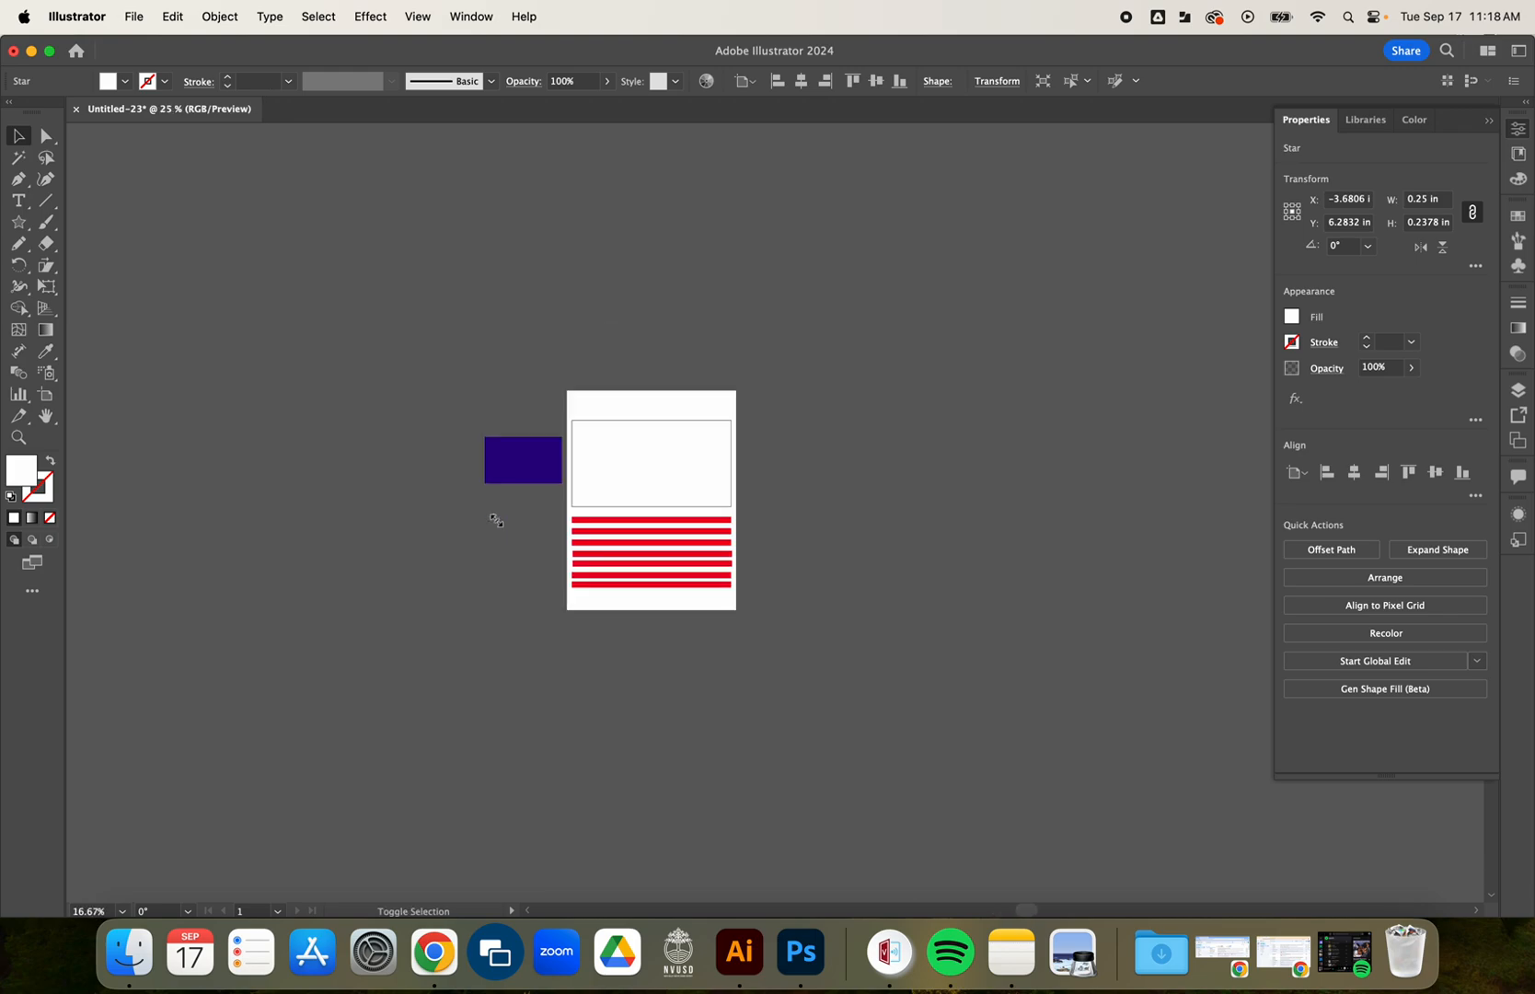
scroll(493, 517, up, 8)
drag(493, 517, 566, 292)
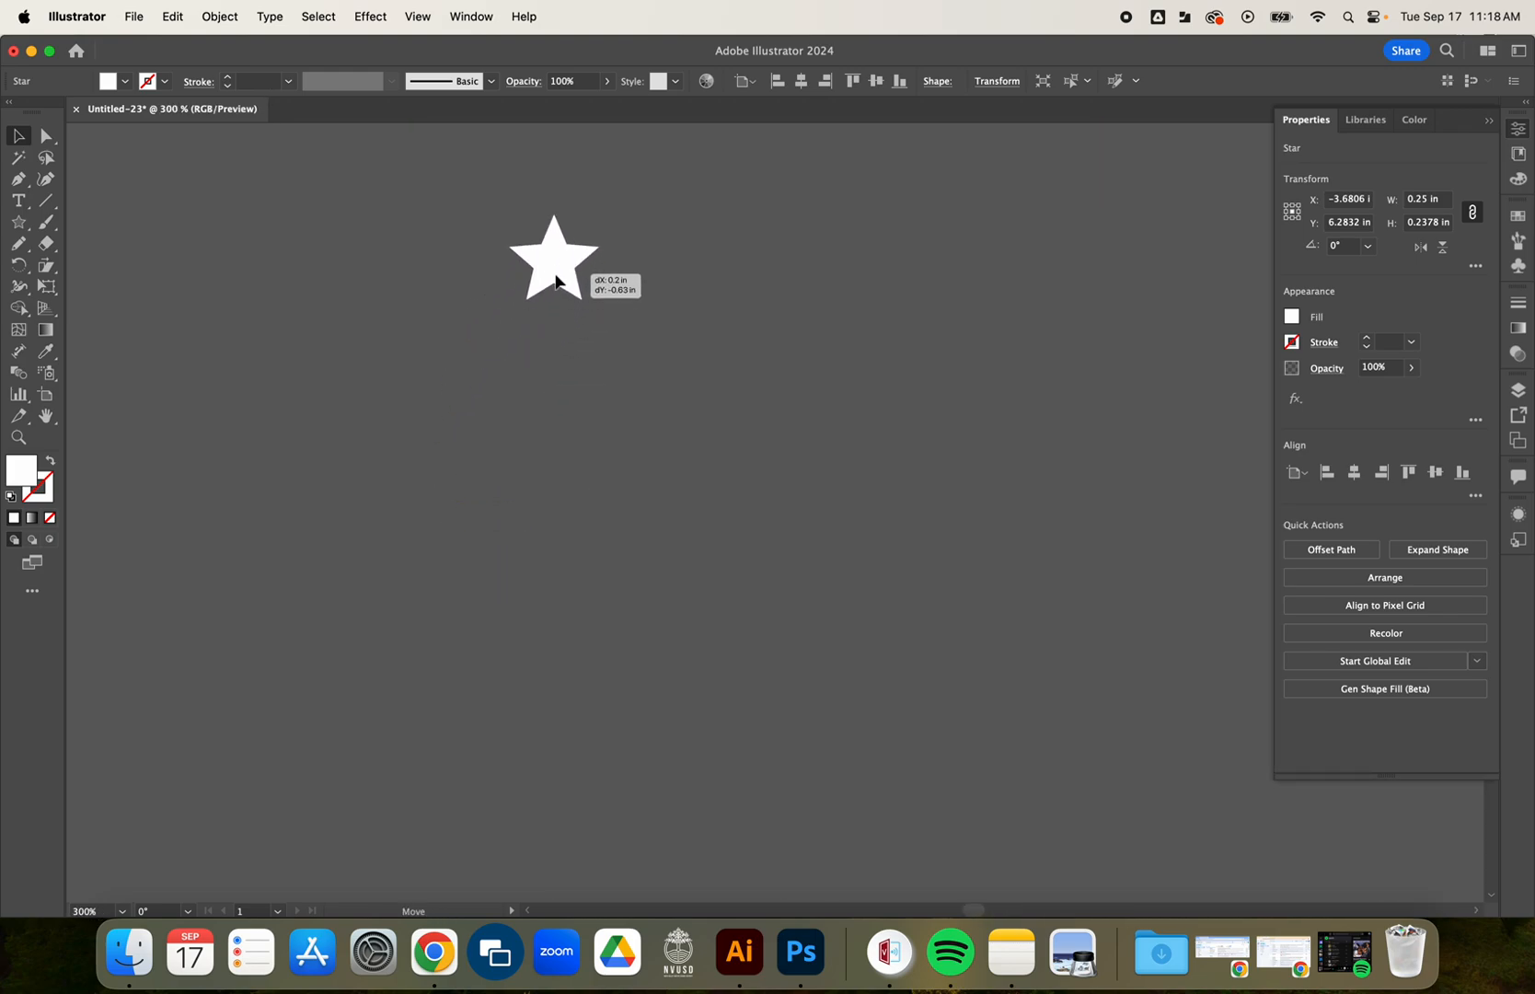
Move the uppermost red stripe to the outlined rectangle's top edge and the lowest stripe to its bottom edge.
scroll(663, 441, down, 3)
scroll(663, 442, down, 3)
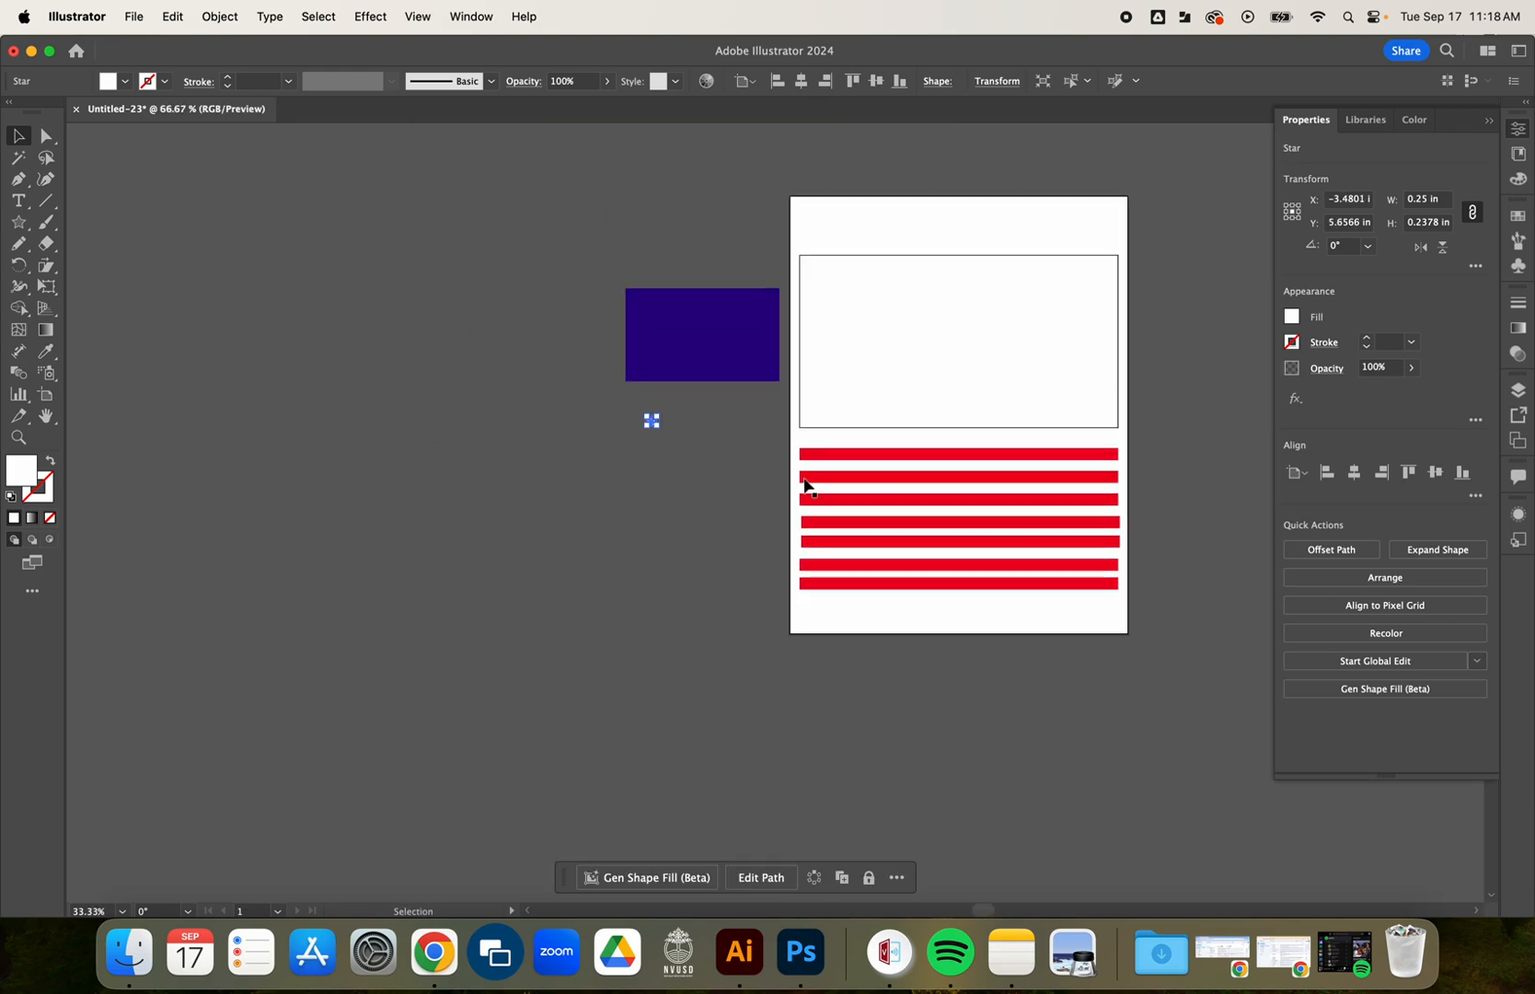
drag(734, 500, 552, 529)
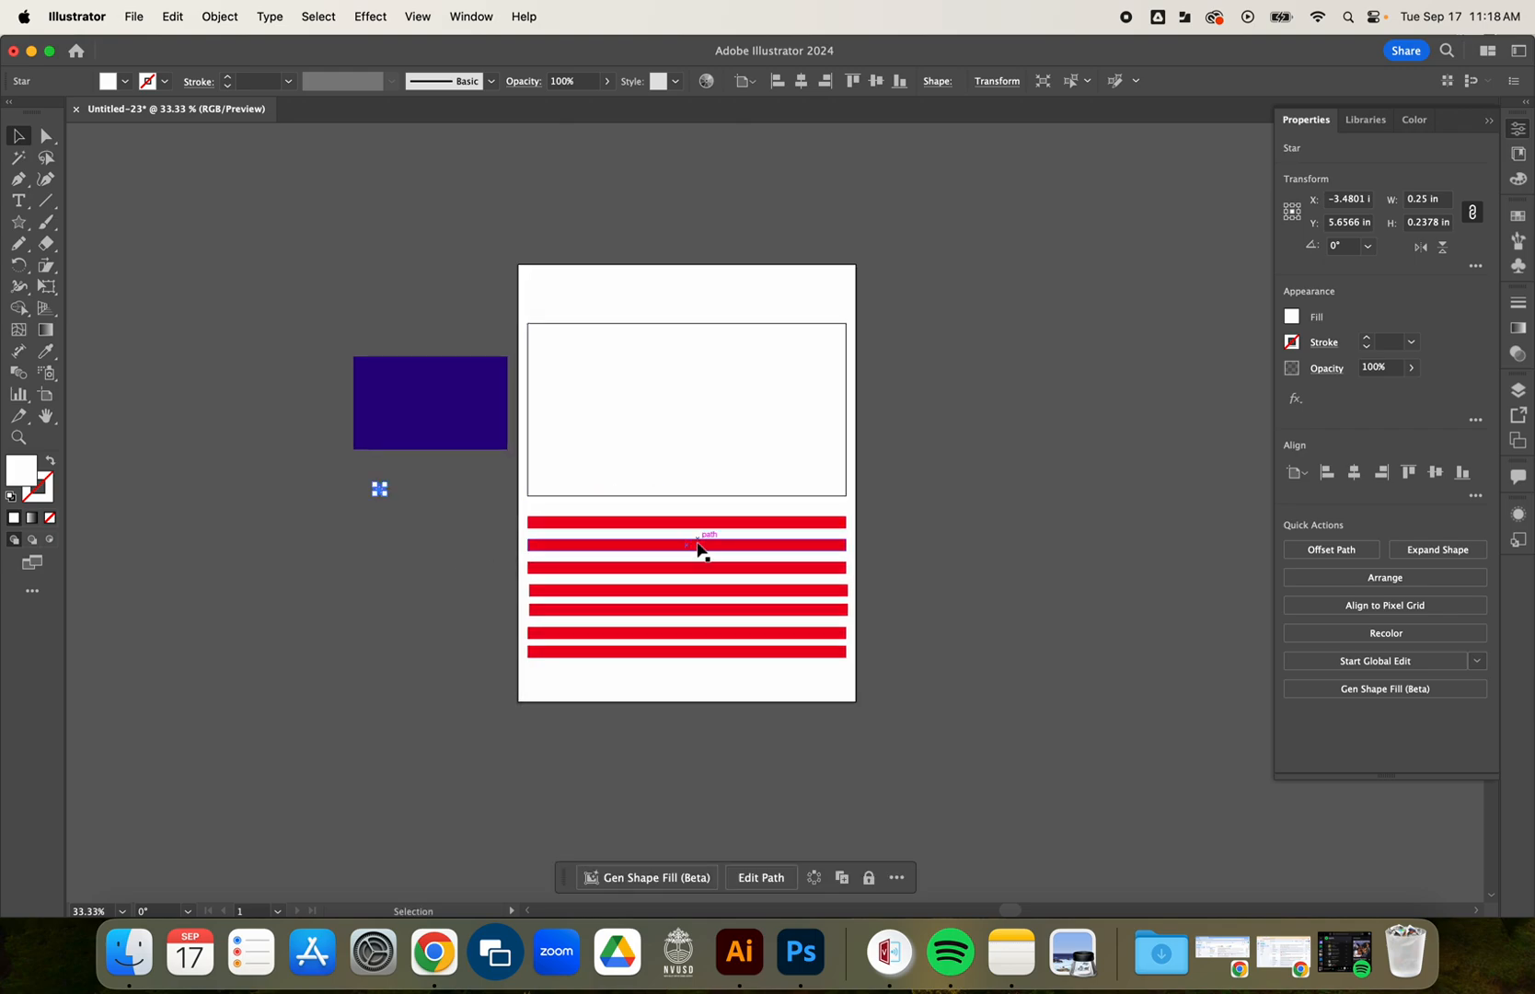
drag(671, 521, 675, 328)
click(897, 402)
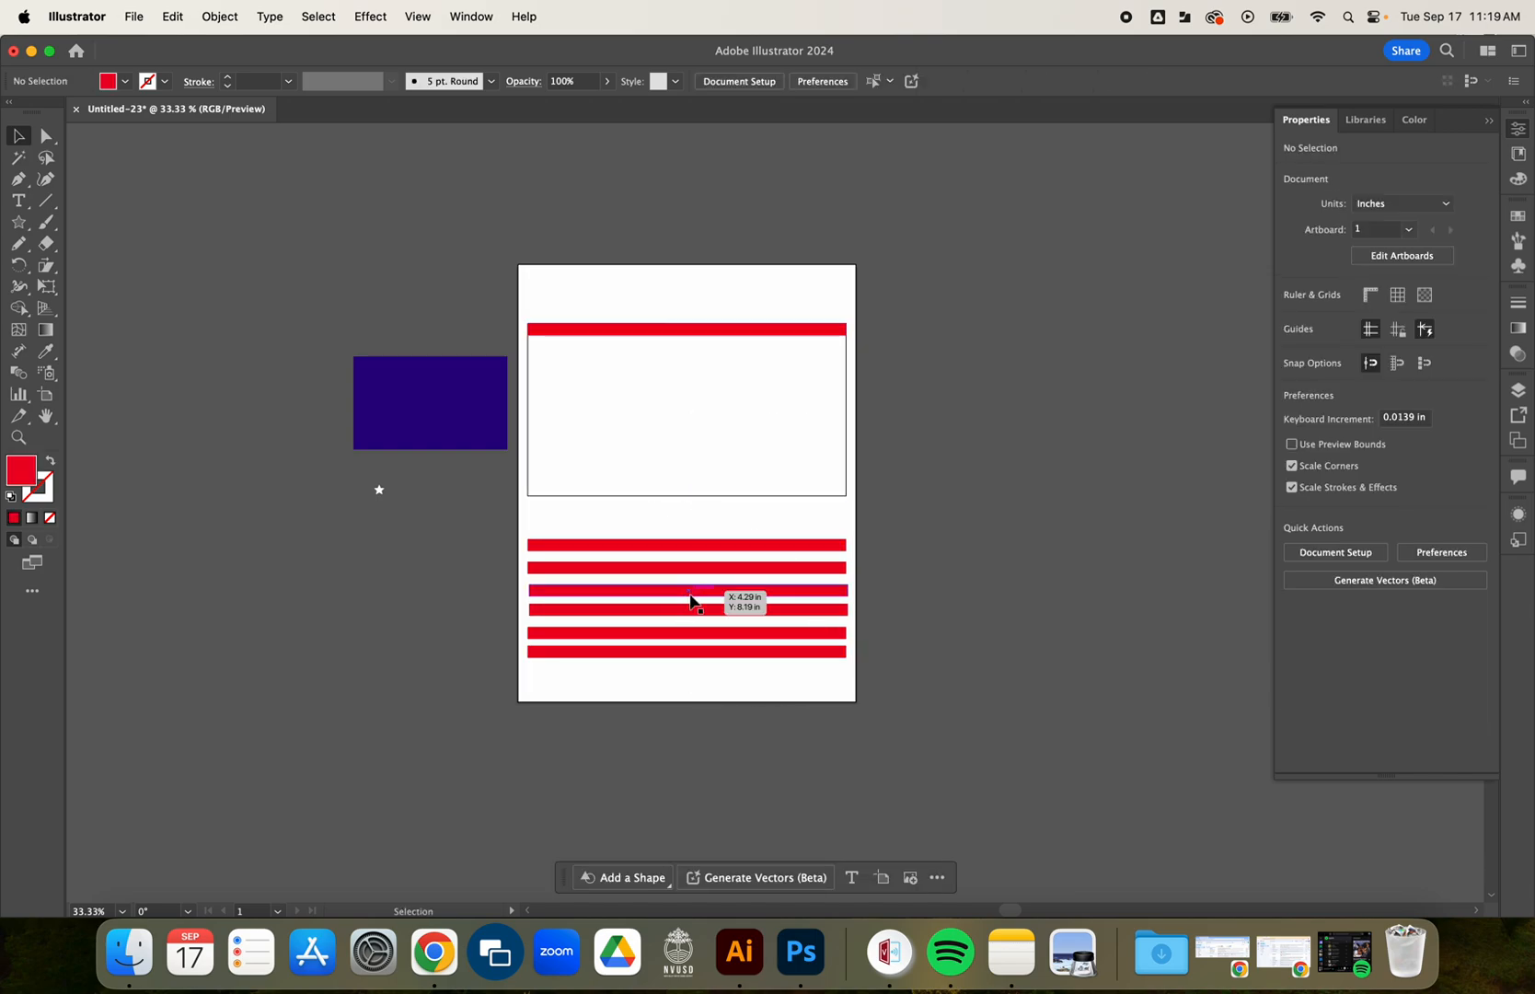
drag(682, 655, 678, 497)
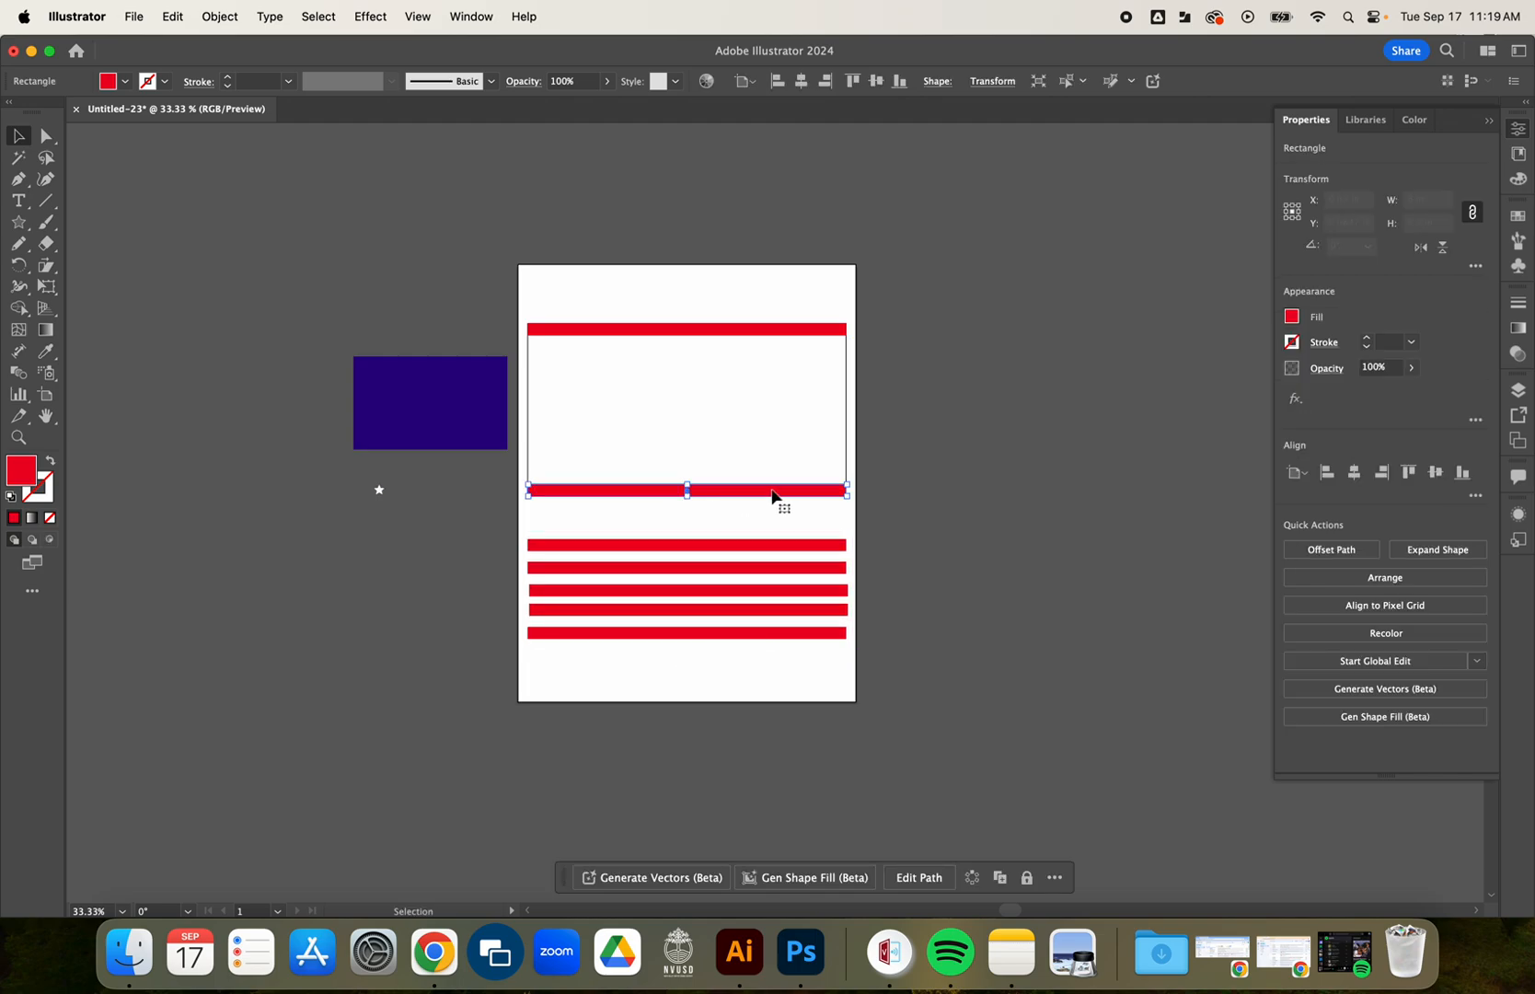
click(878, 465)
Fine-tune the top red stripe so it sits flush with the outlined rectangle's upper edge.
scroll(819, 316, up, 8)
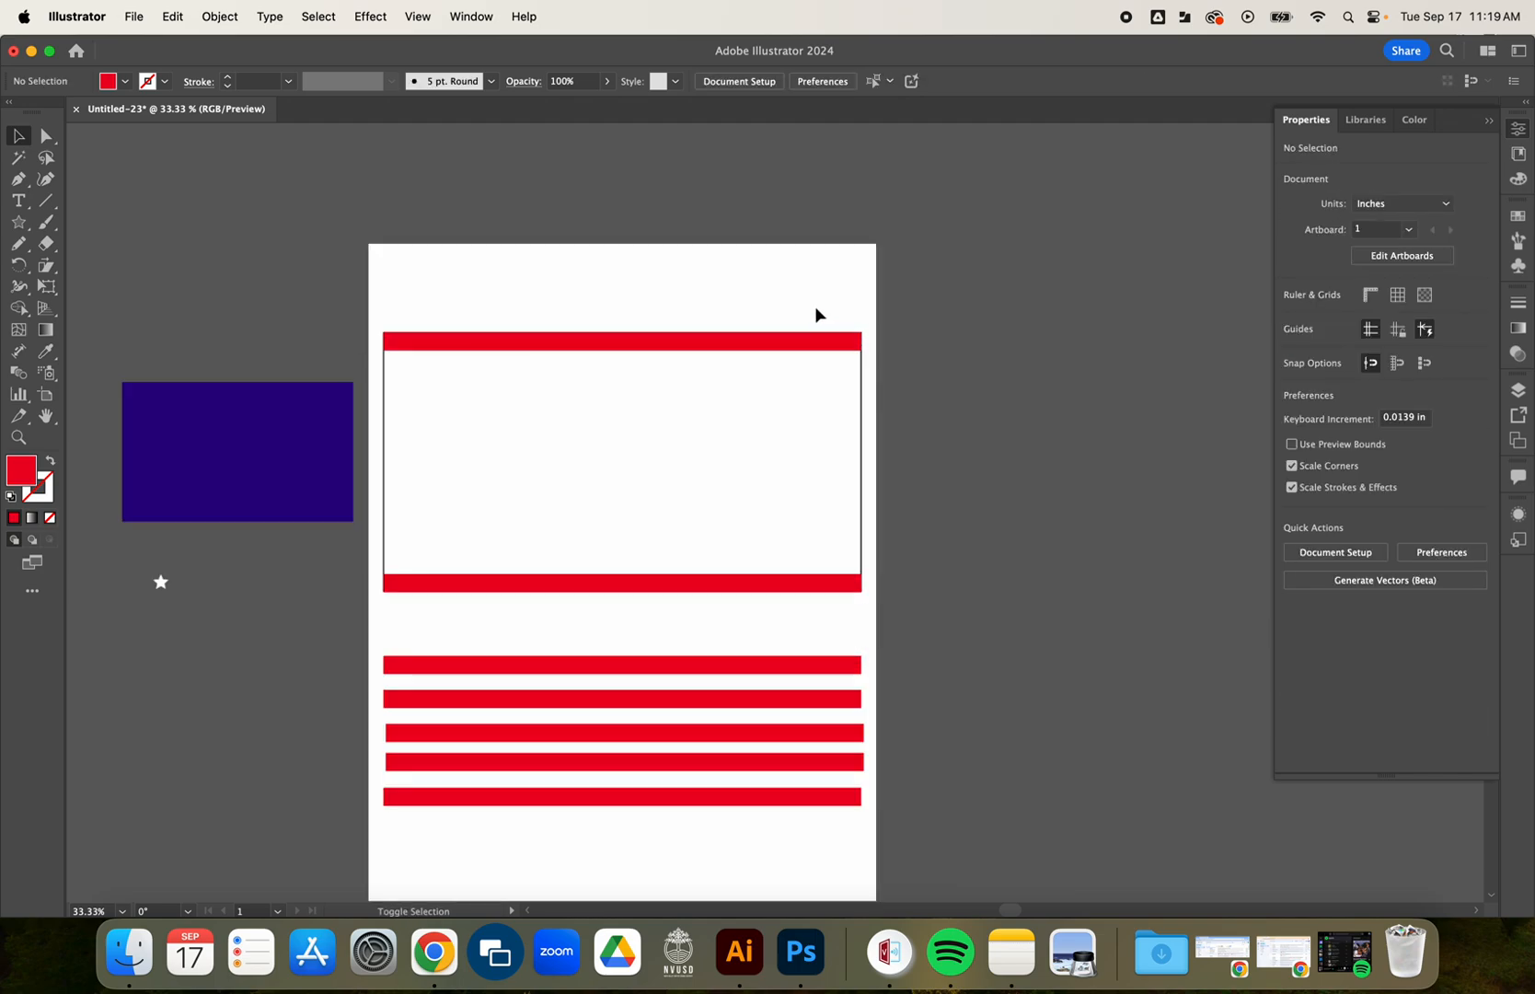
mouse_move(855, 389)
mouse_down()
mouse_move(853, 416)
mouse_move(854, 385)
mouse_up()
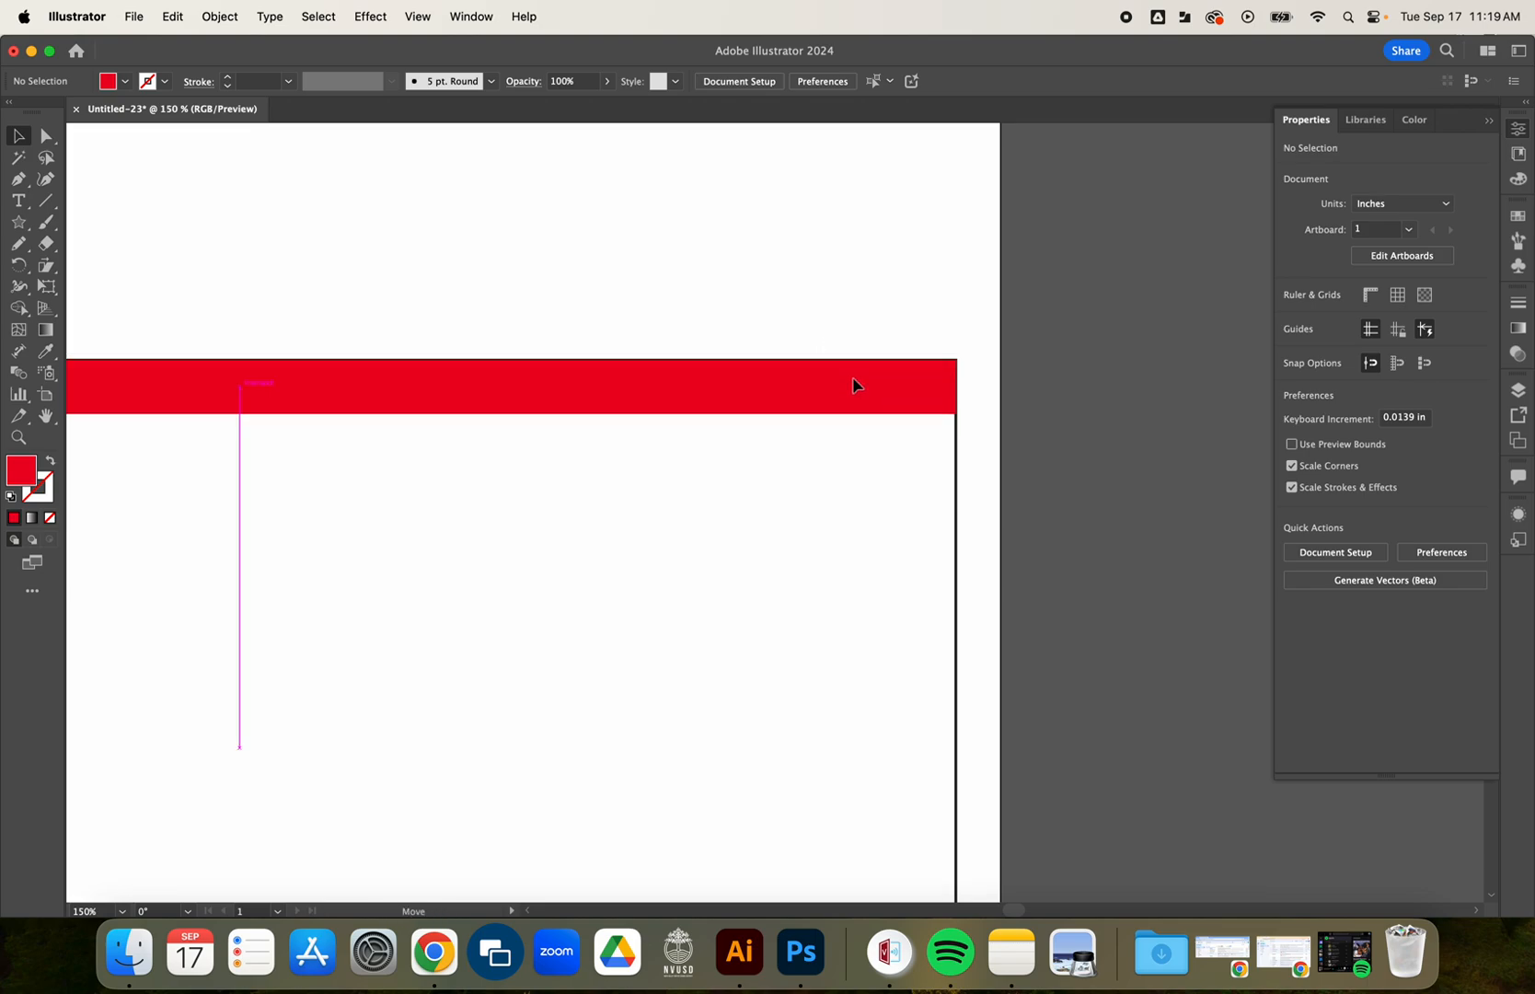
click(853, 385)
key(super+minus)
key(super+minus)
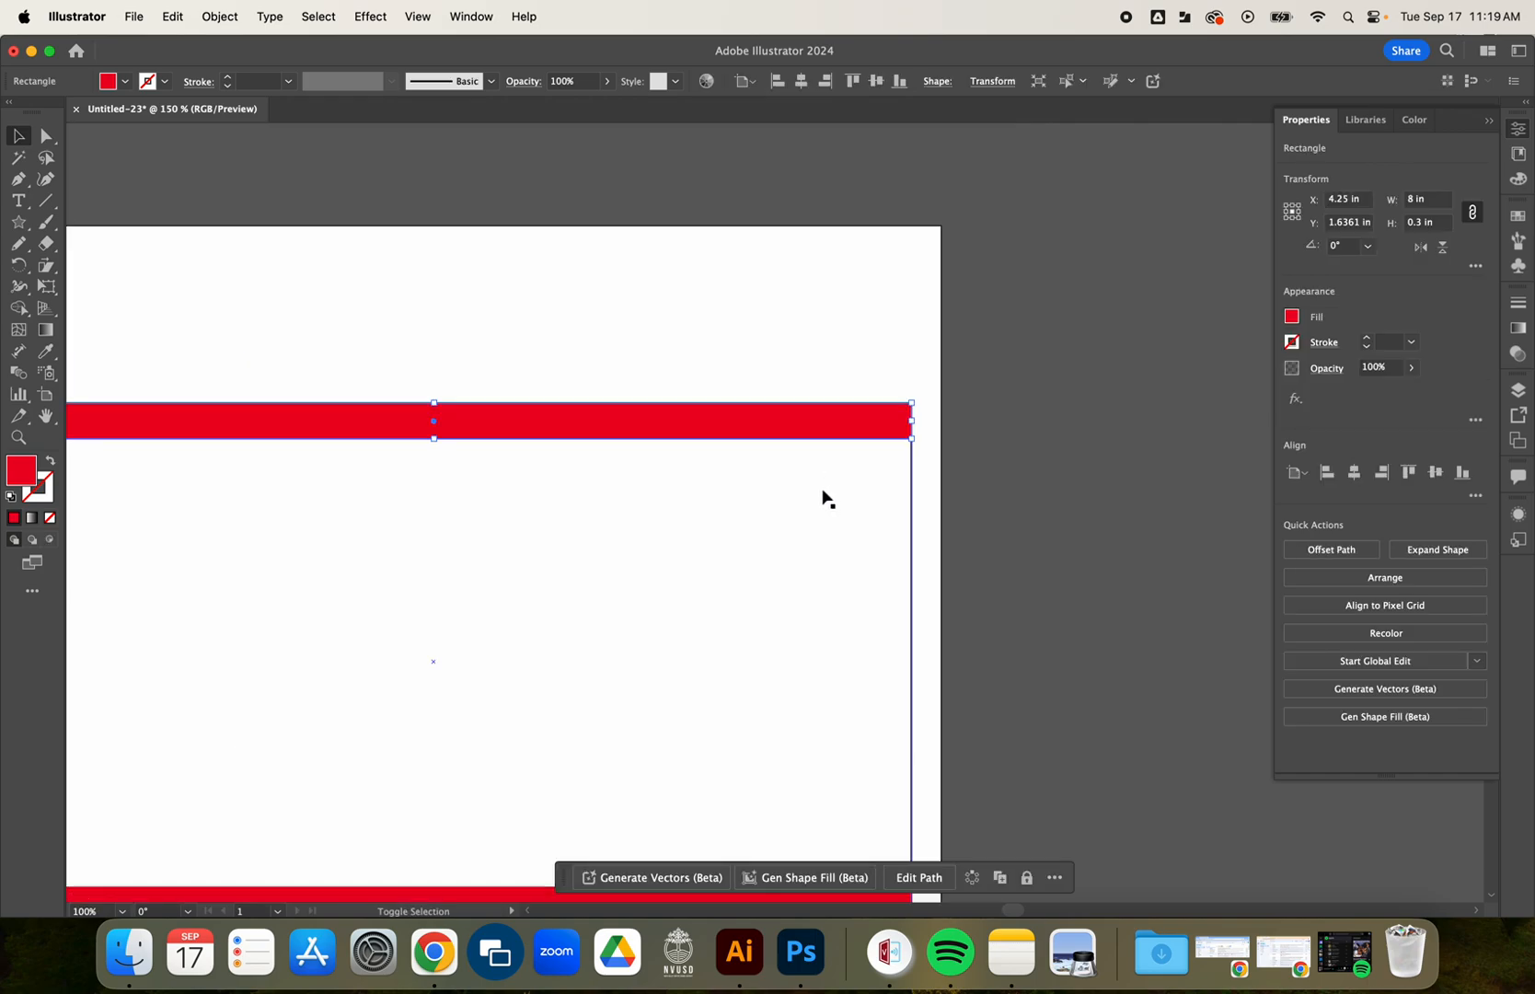
key(super+minus)
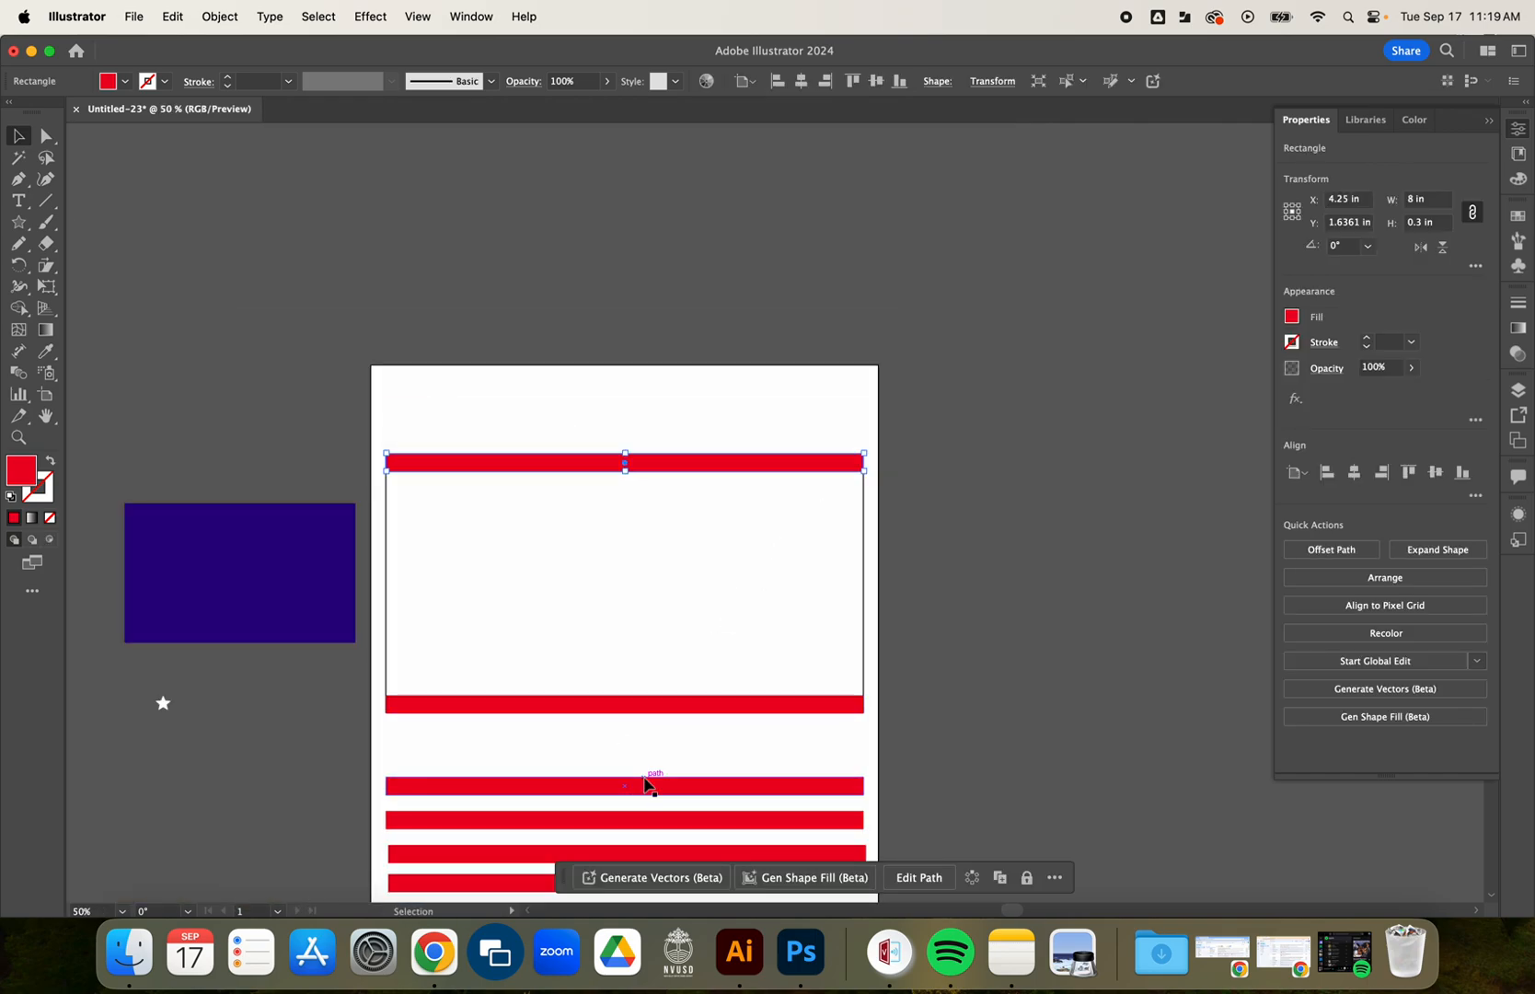
Move the five remaining stripes between the top and bottom ones, and set the white outlined rectangle aside, right of the artboard.
click(693, 764)
scroll(894, 743, down, 3)
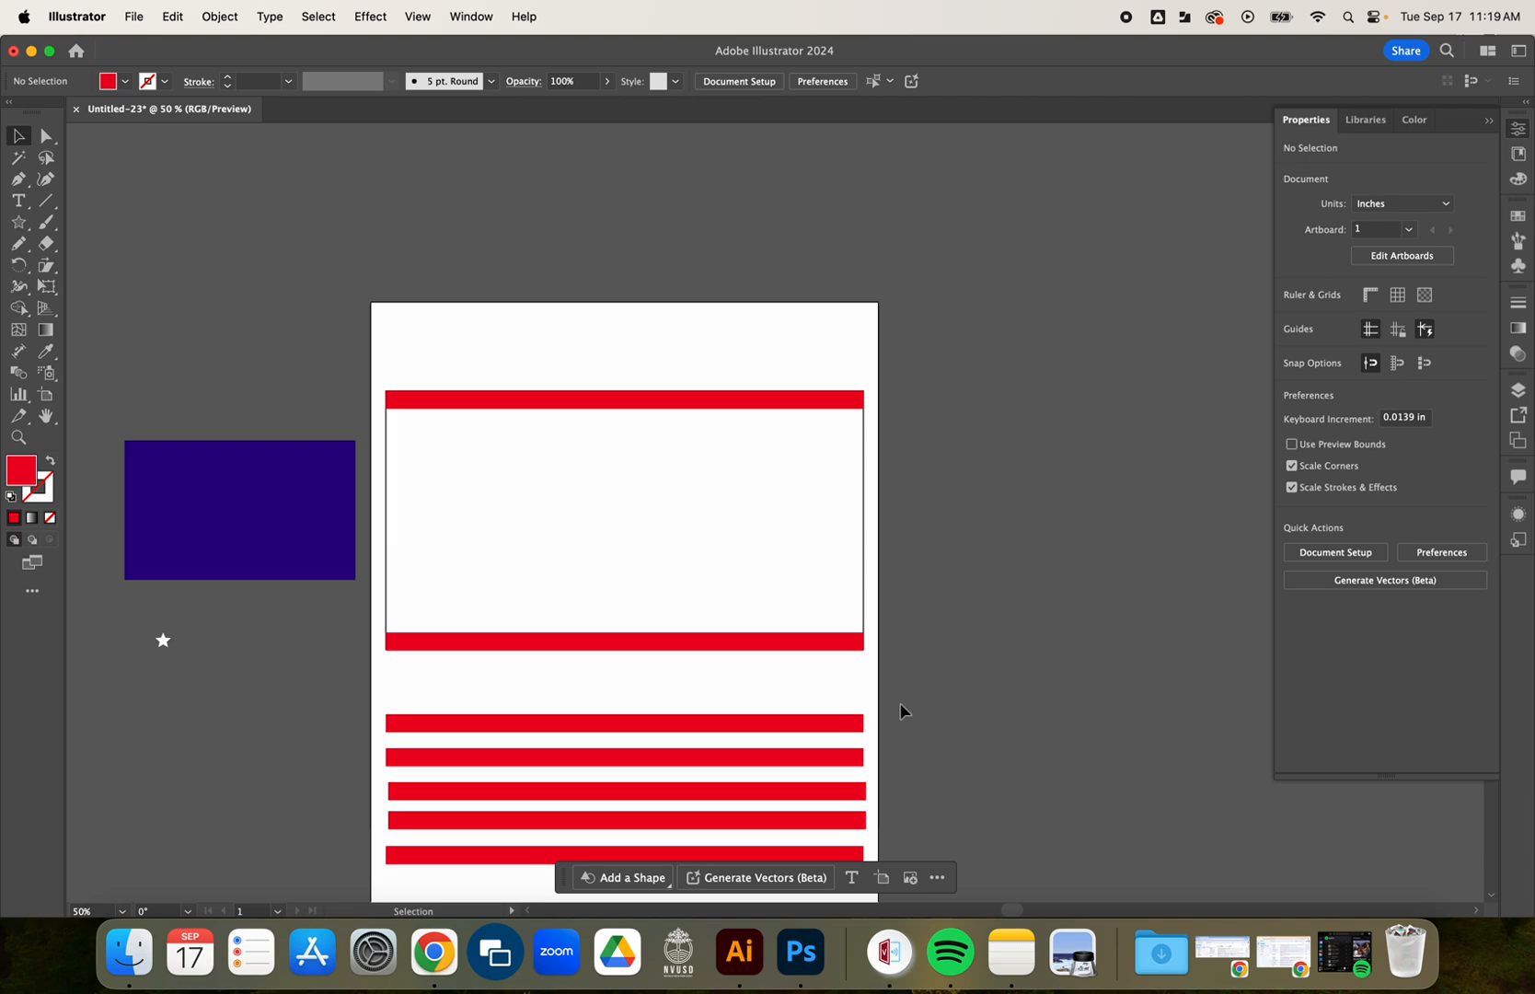
drag(917, 655, 712, 549)
click(1040, 576)
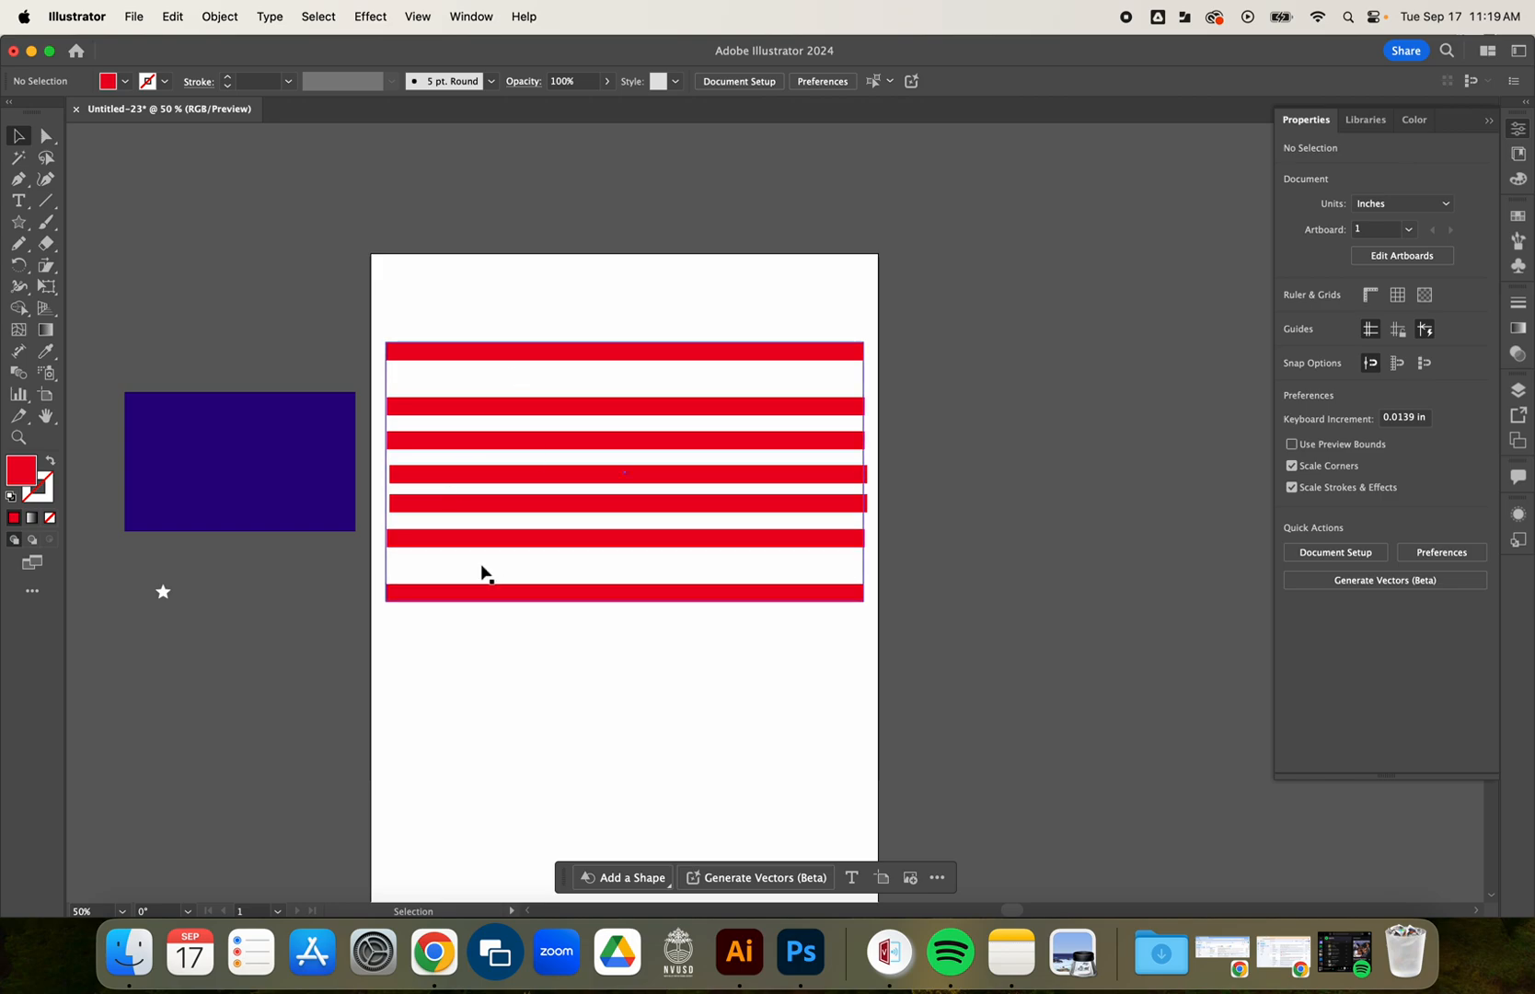
click(411, 572)
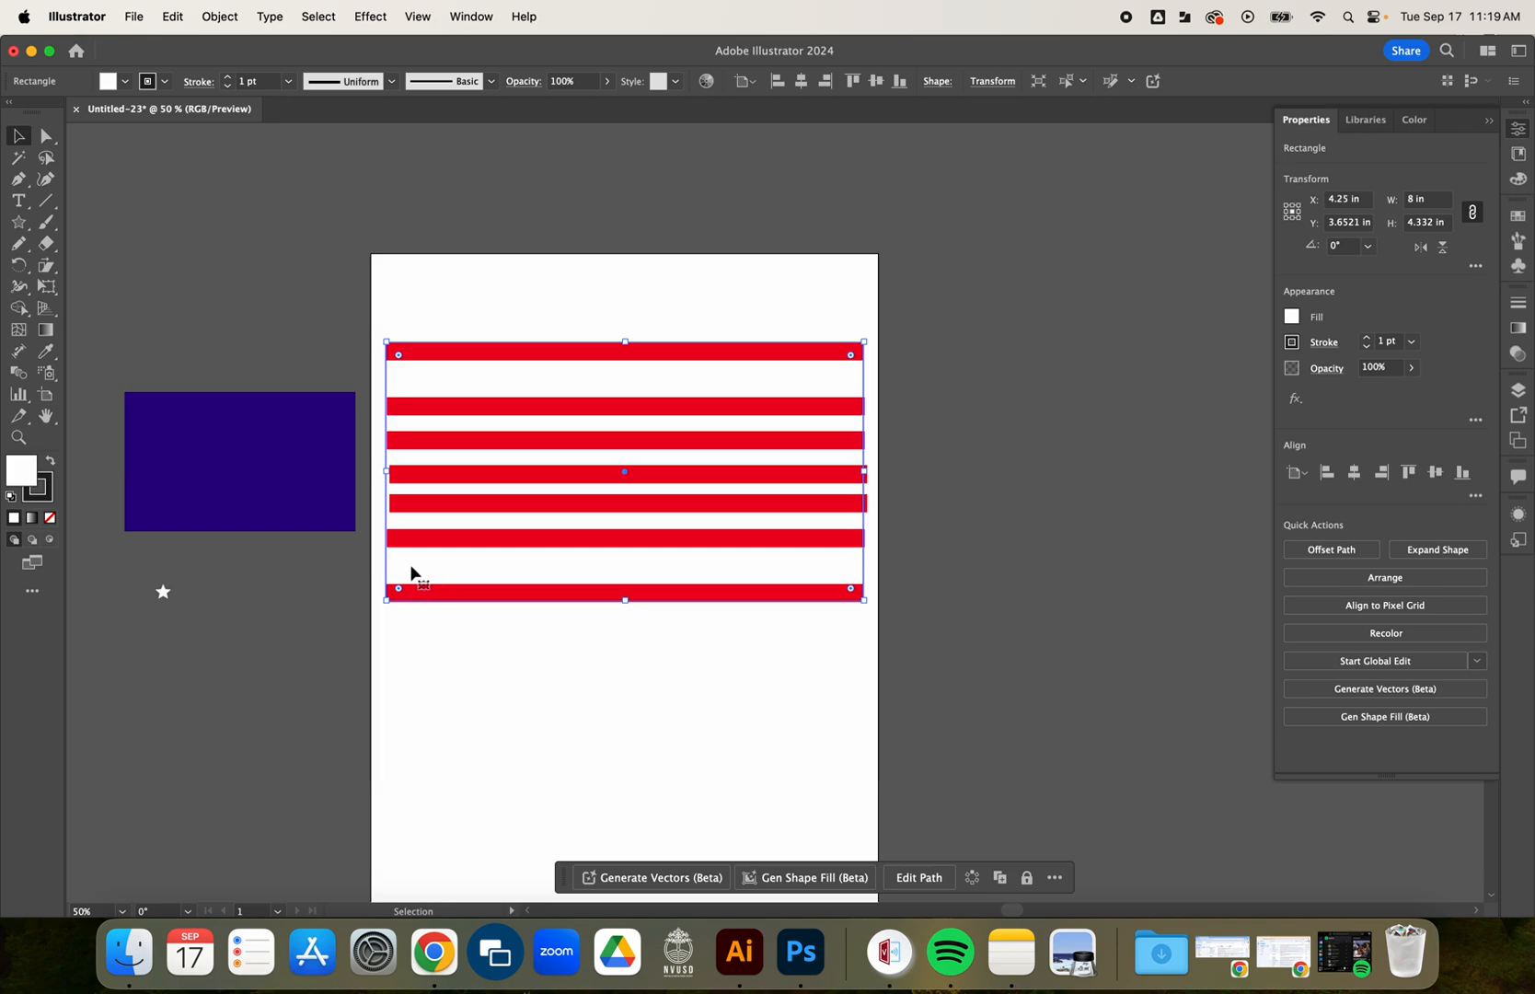
drag(405, 573, 926, 540)
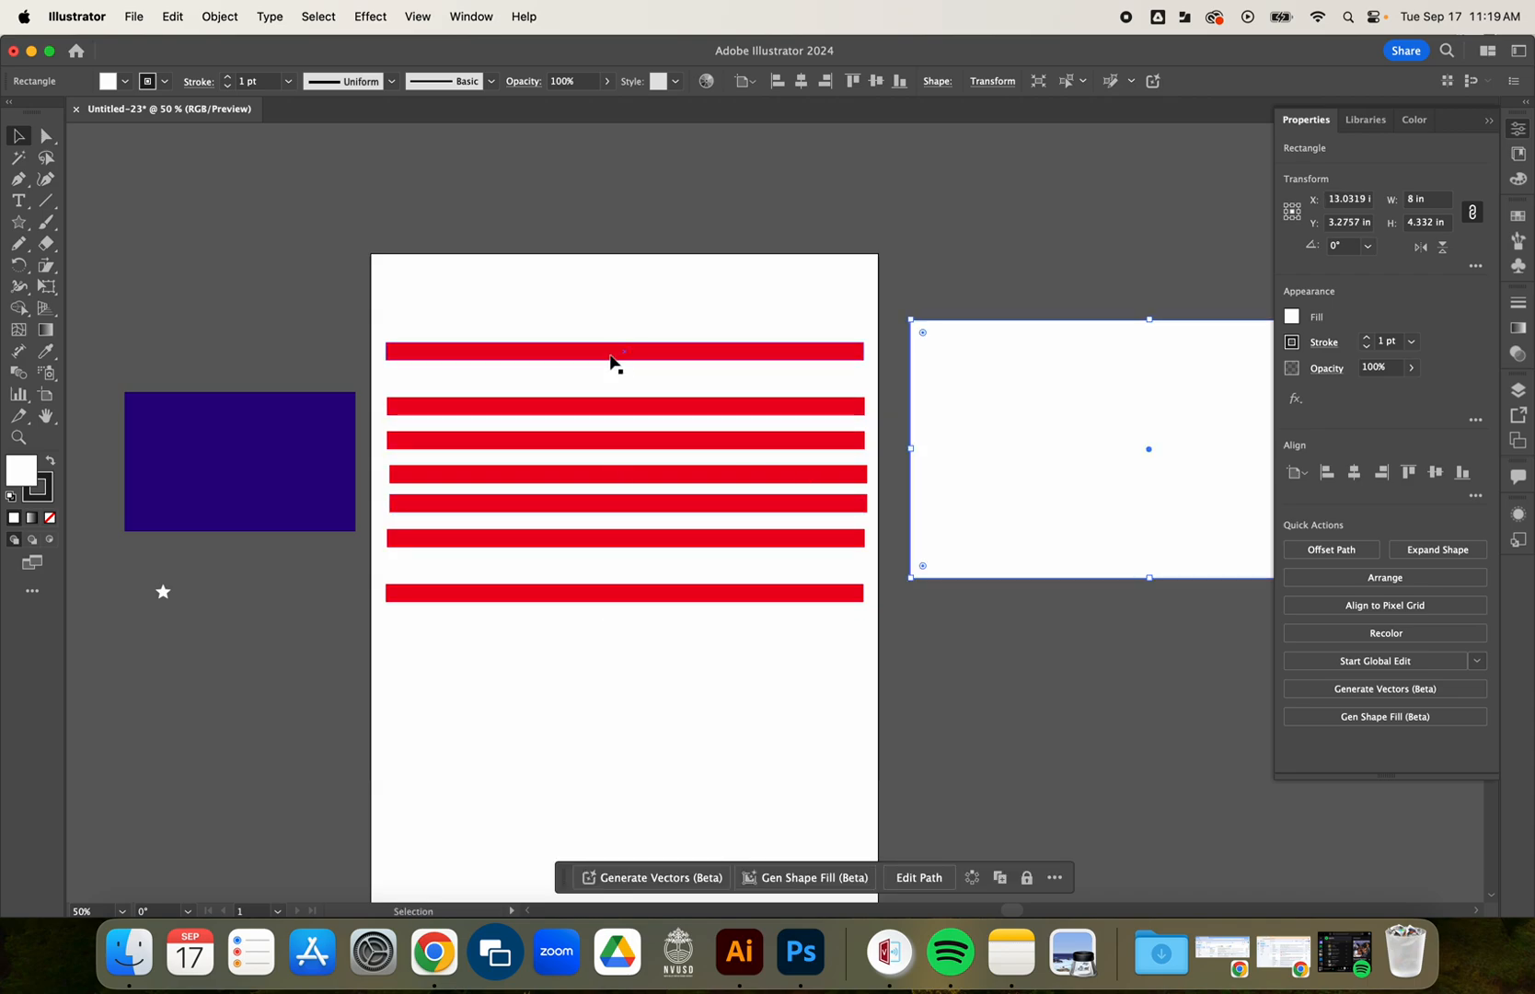
Align all seven red stripes by their horizontal centers and distribute them evenly by their vertical centers.
drag(460, 307, 614, 609)
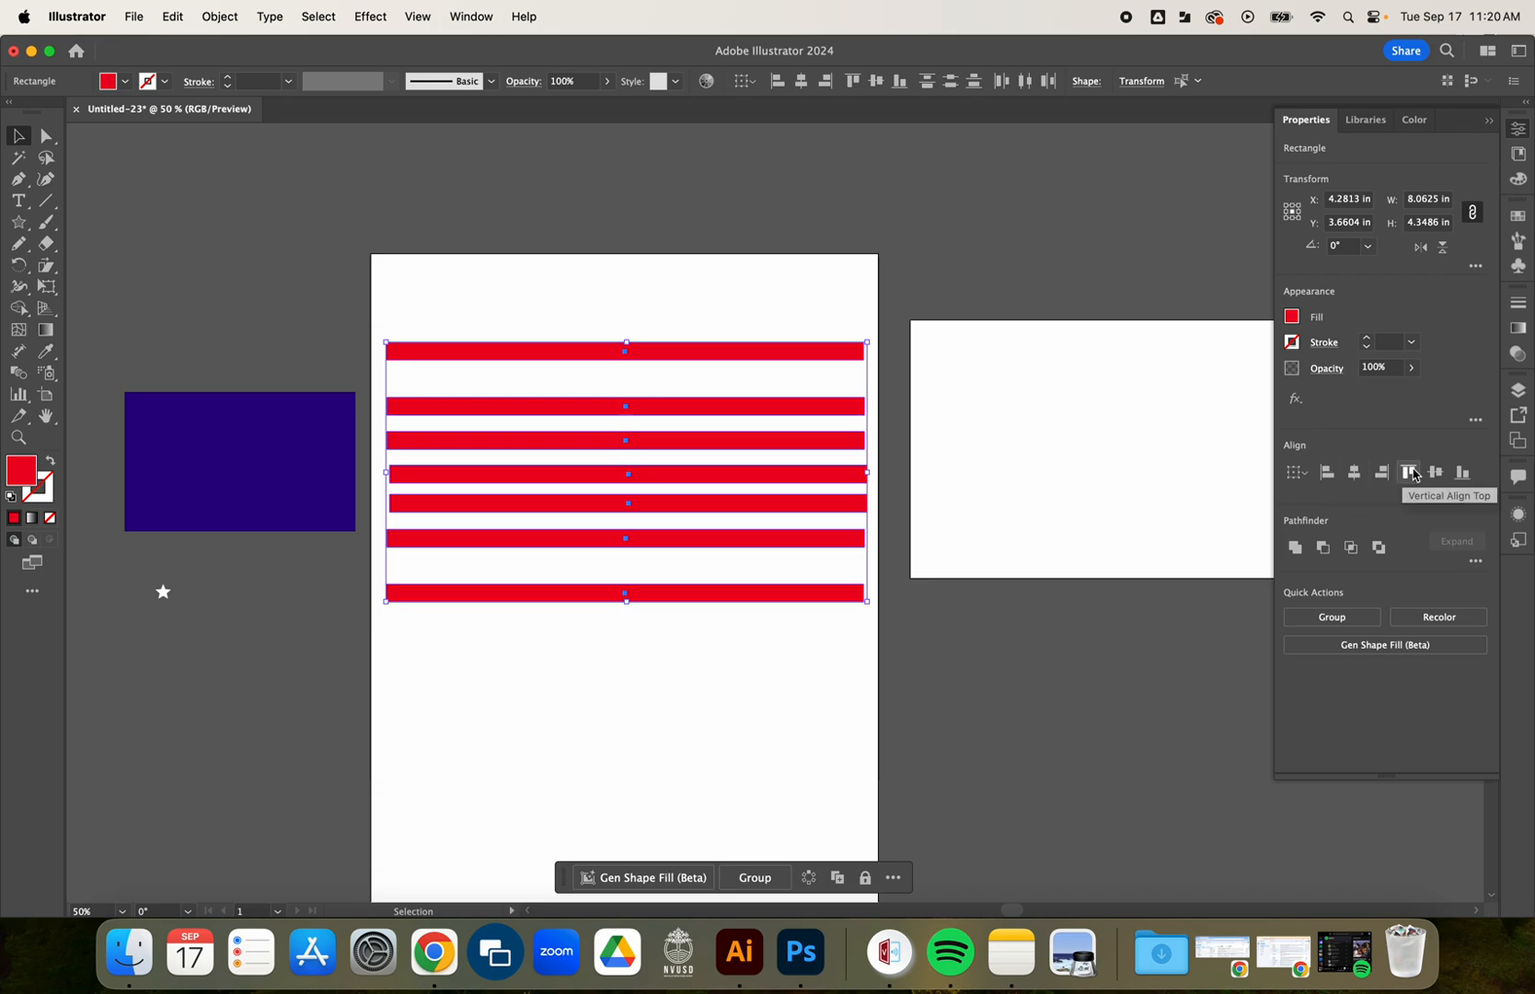
click(1355, 473)
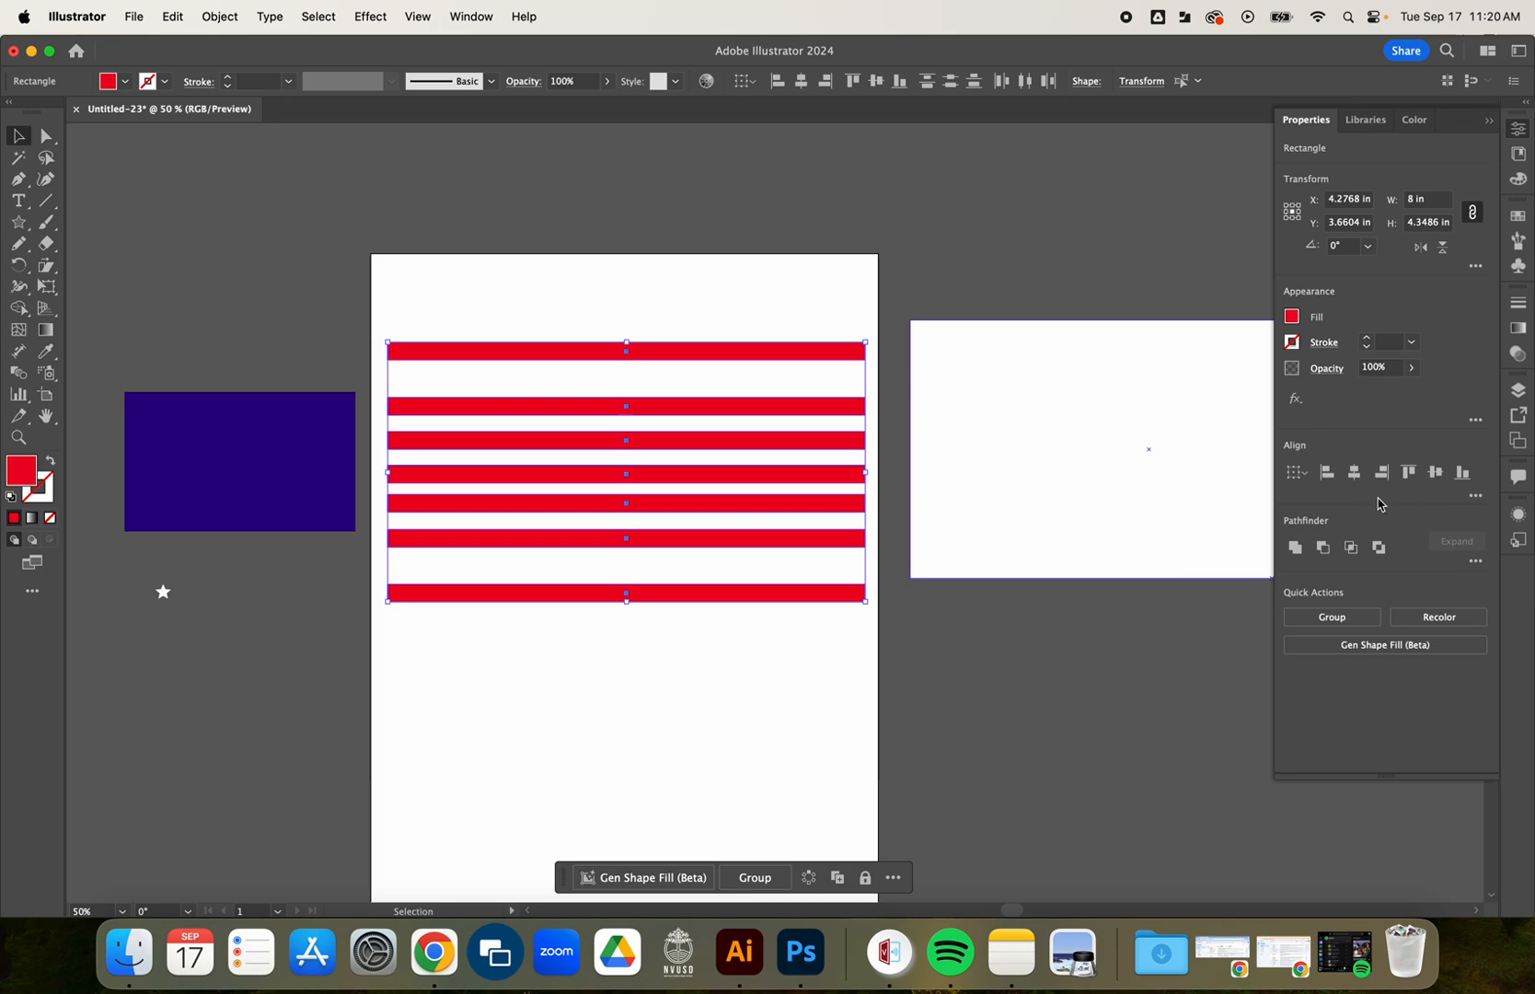
click(1476, 497)
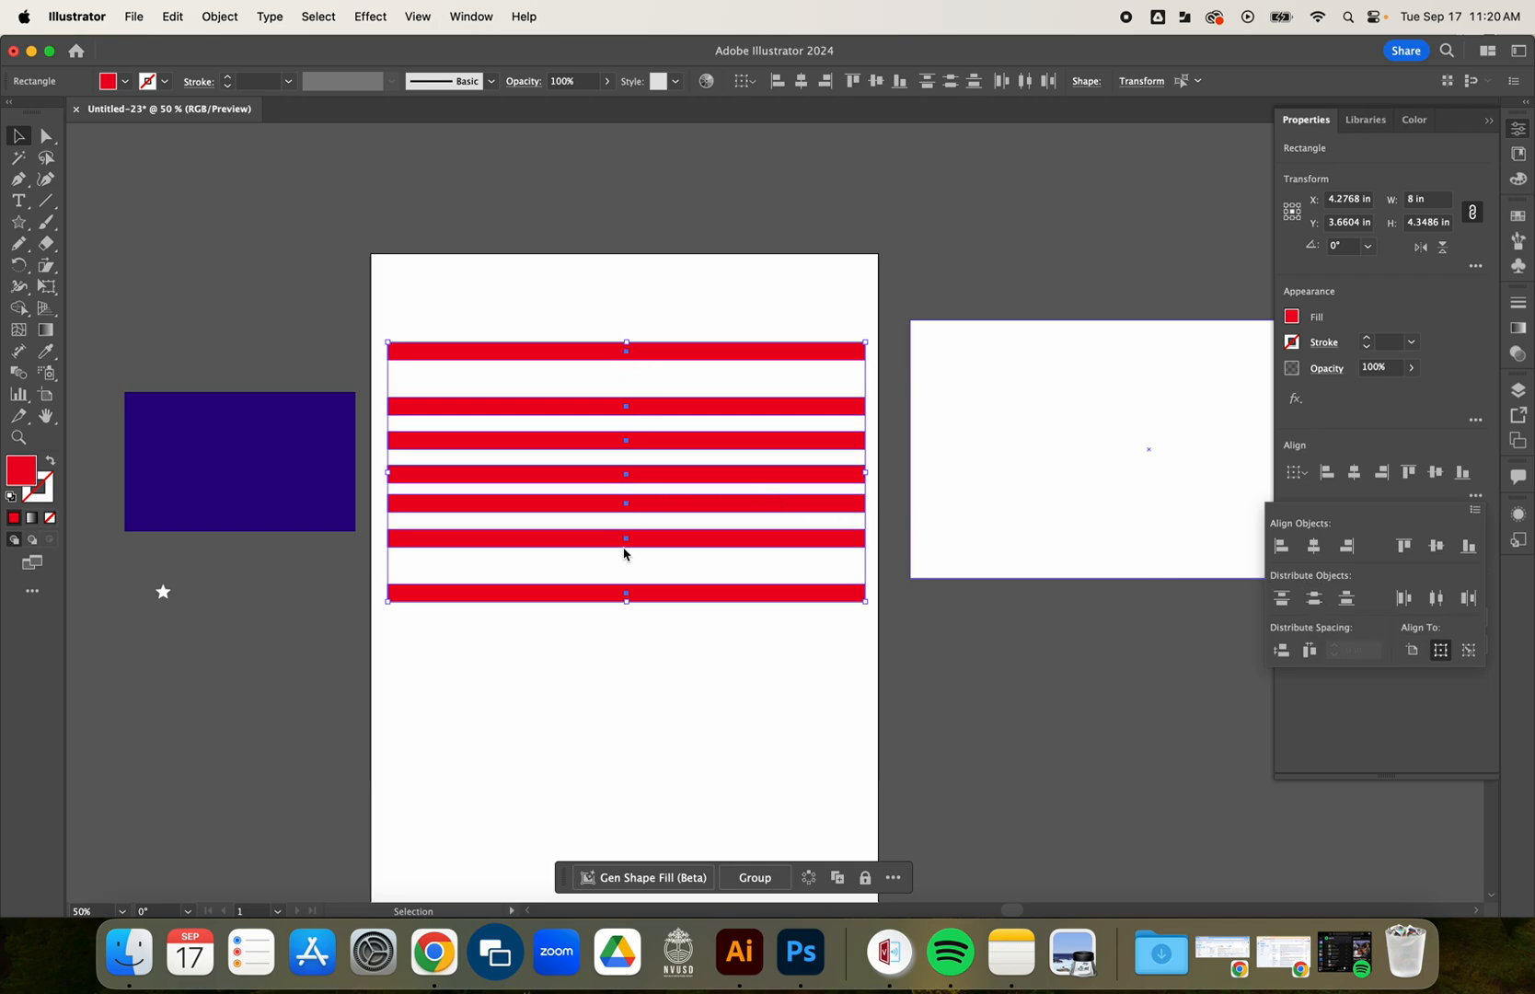
click(1314, 598)
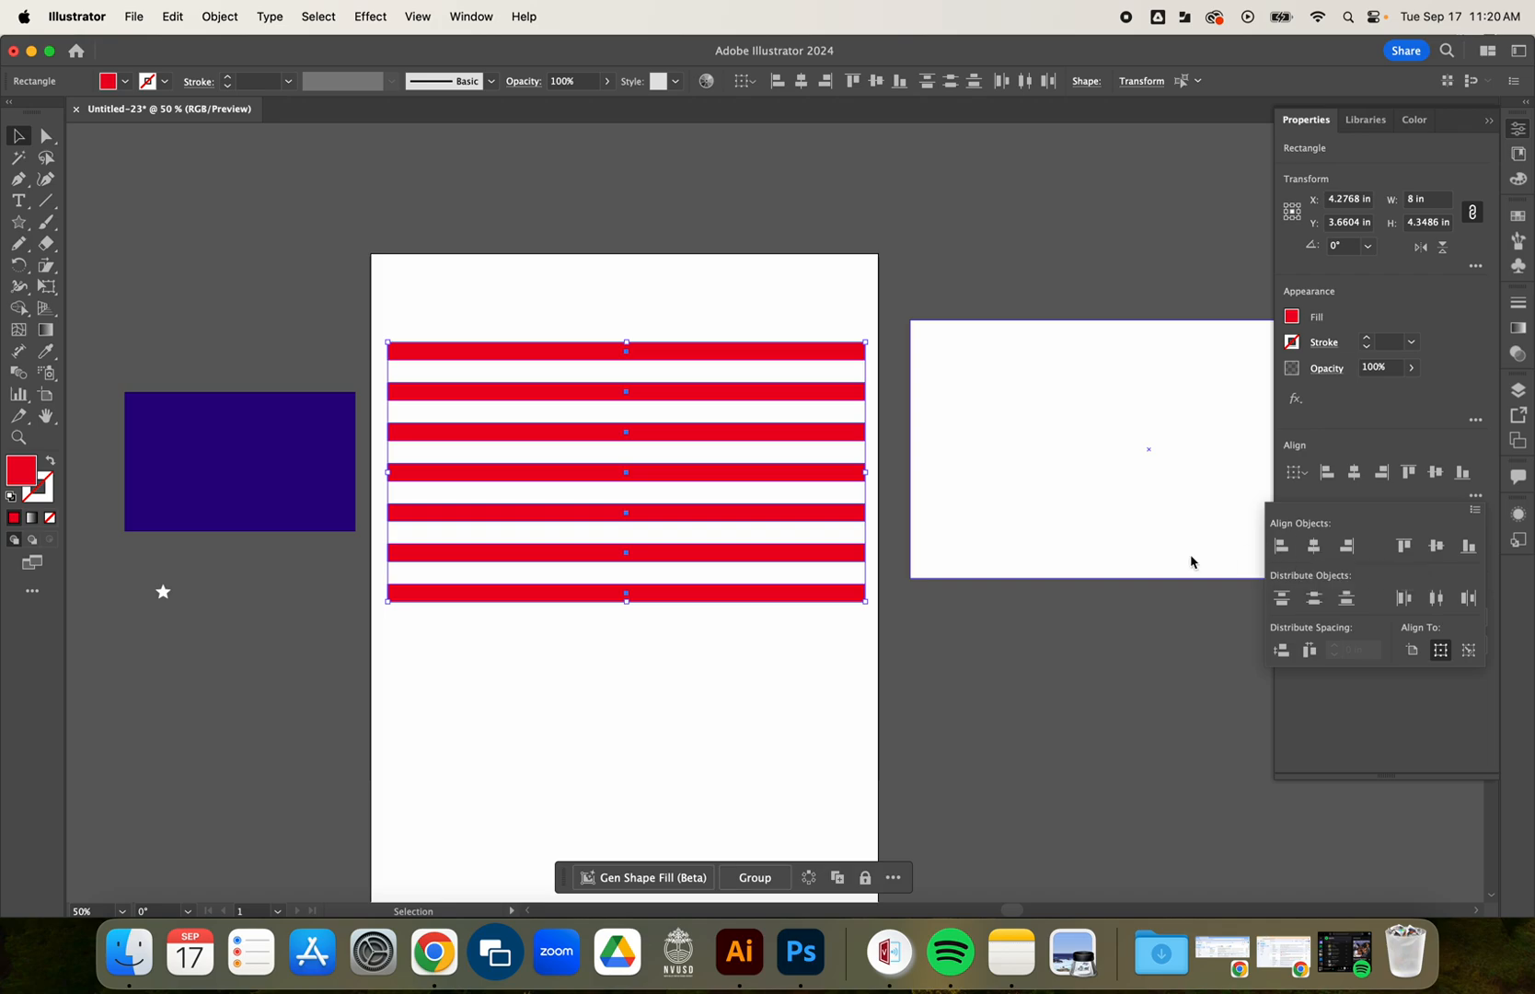
click(488, 622)
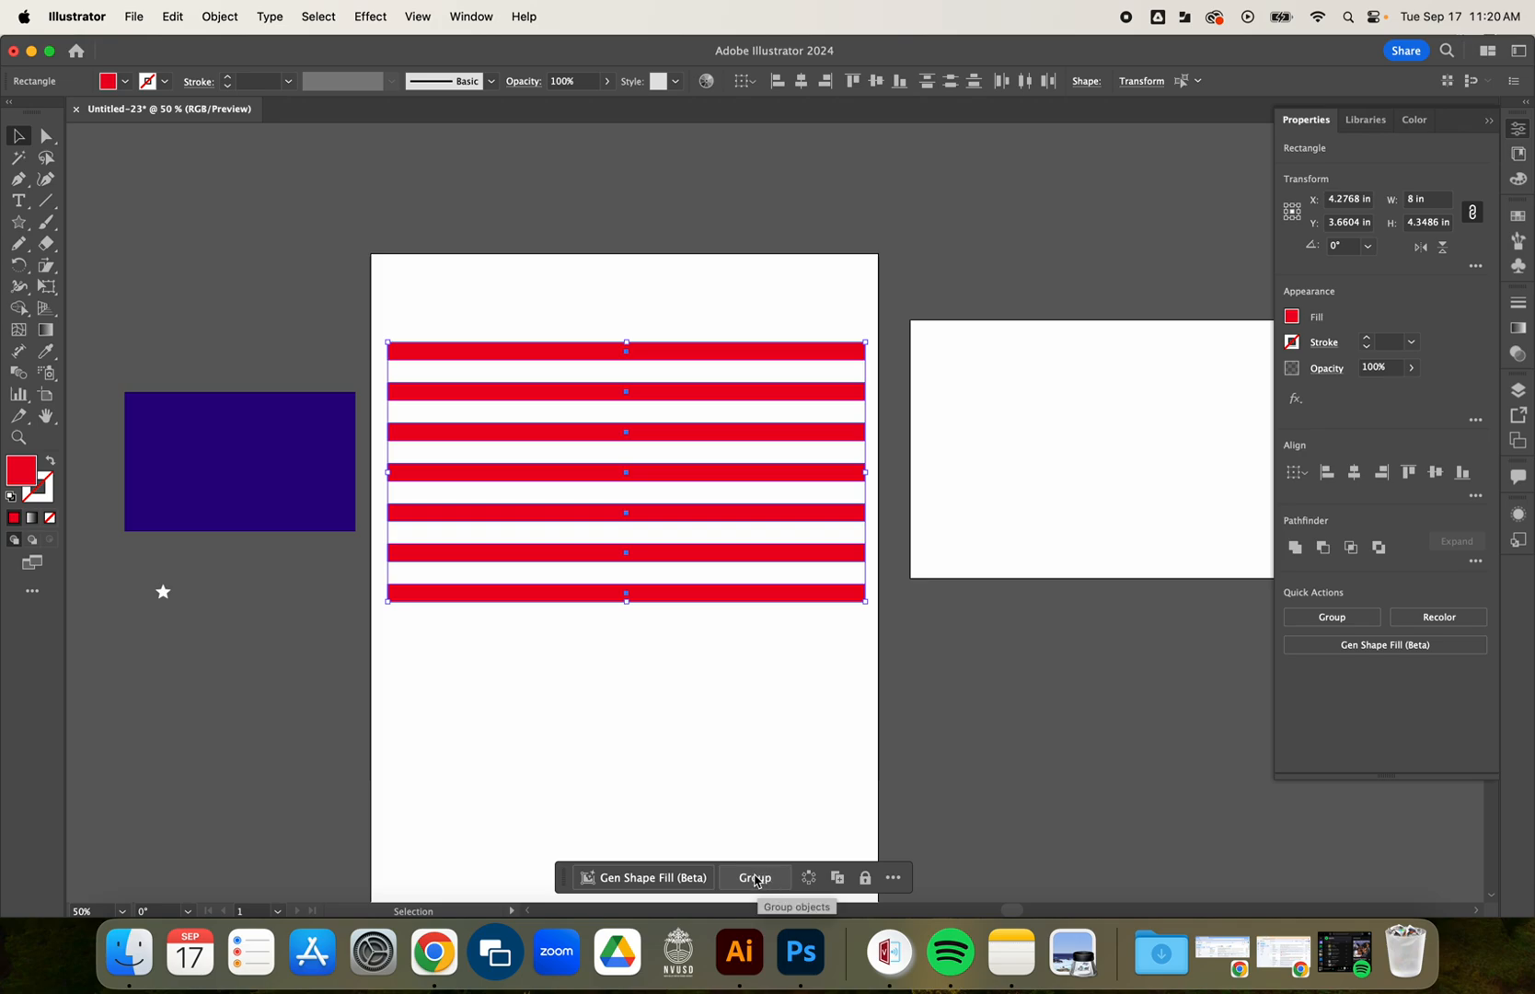
Group the seven red stripes and move the contextual task bar aside.
click(756, 878)
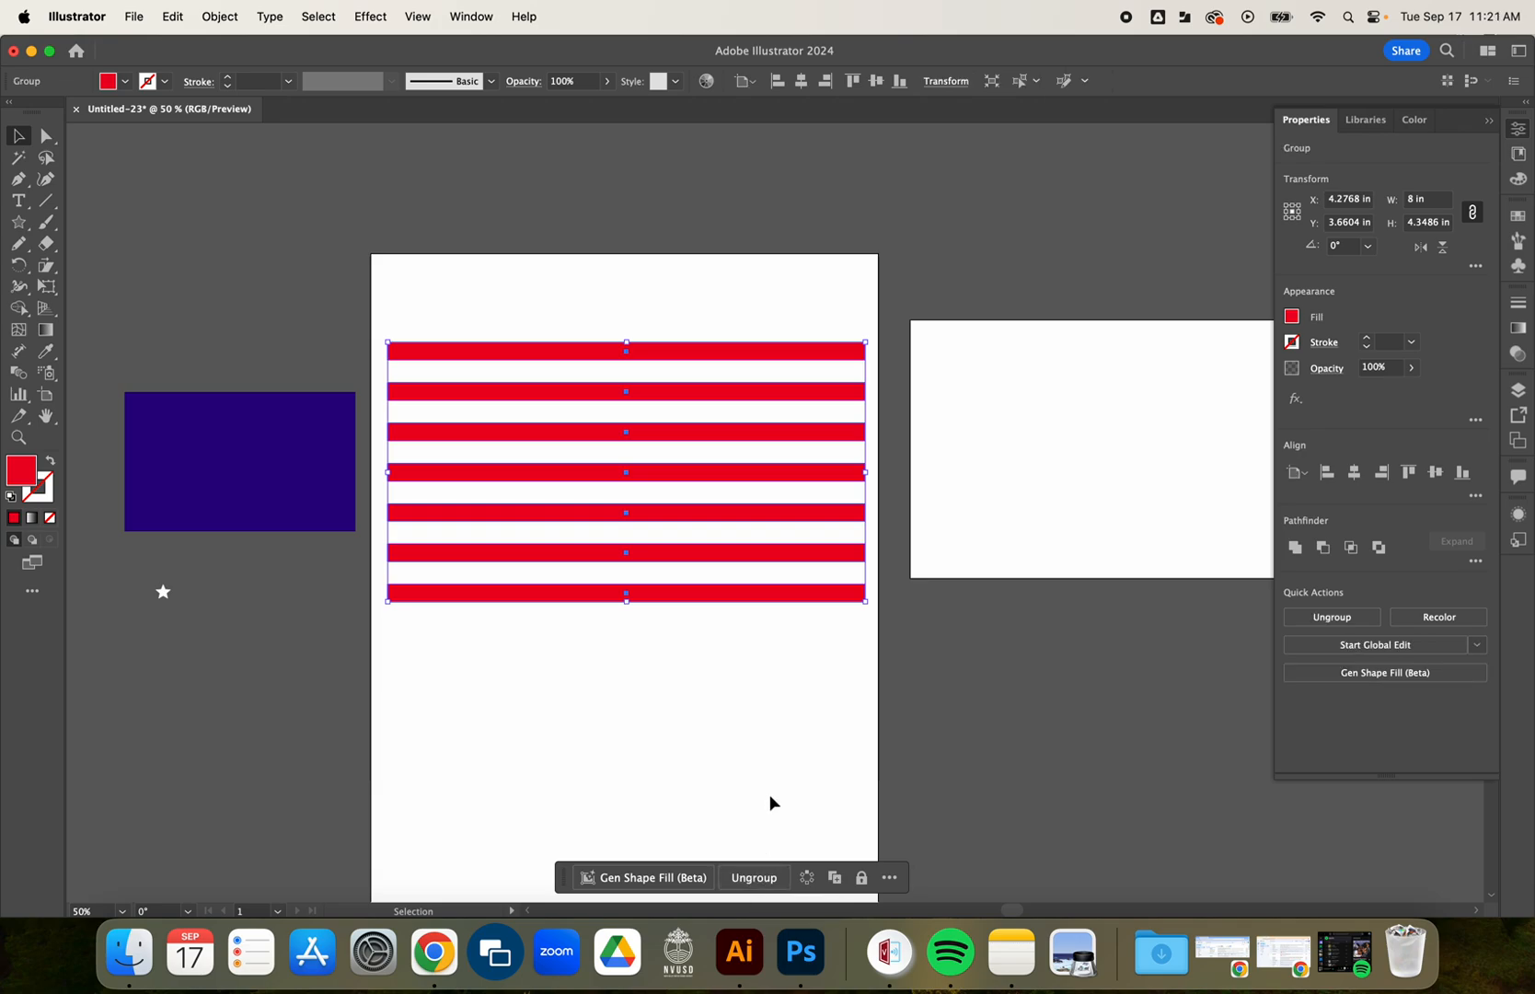
drag(565, 879, 469, 851)
click(660, 670)
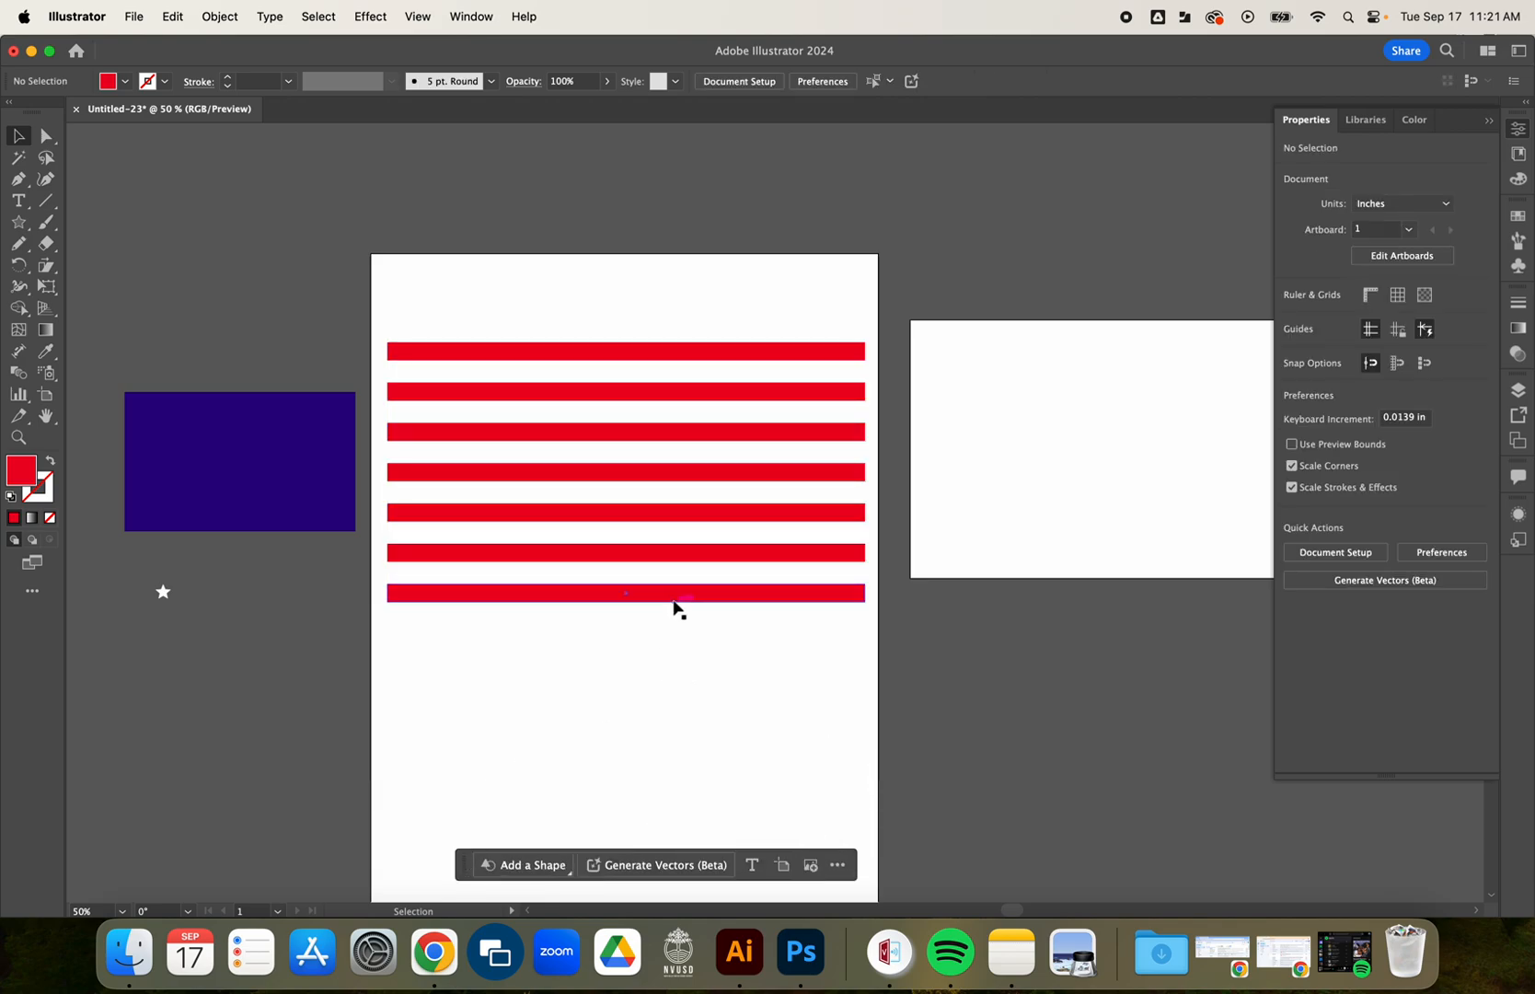
Move the stripe group slightly up and place the white outlined rectangle back directly behind it.
mouse_move(674, 604)
mouse_down()
mouse_move(657, 617)
mouse_move(685, 599)
mouse_move(670, 598)
mouse_up()
click(668, 671)
drag(1093, 469, 569, 478)
click(526, 722)
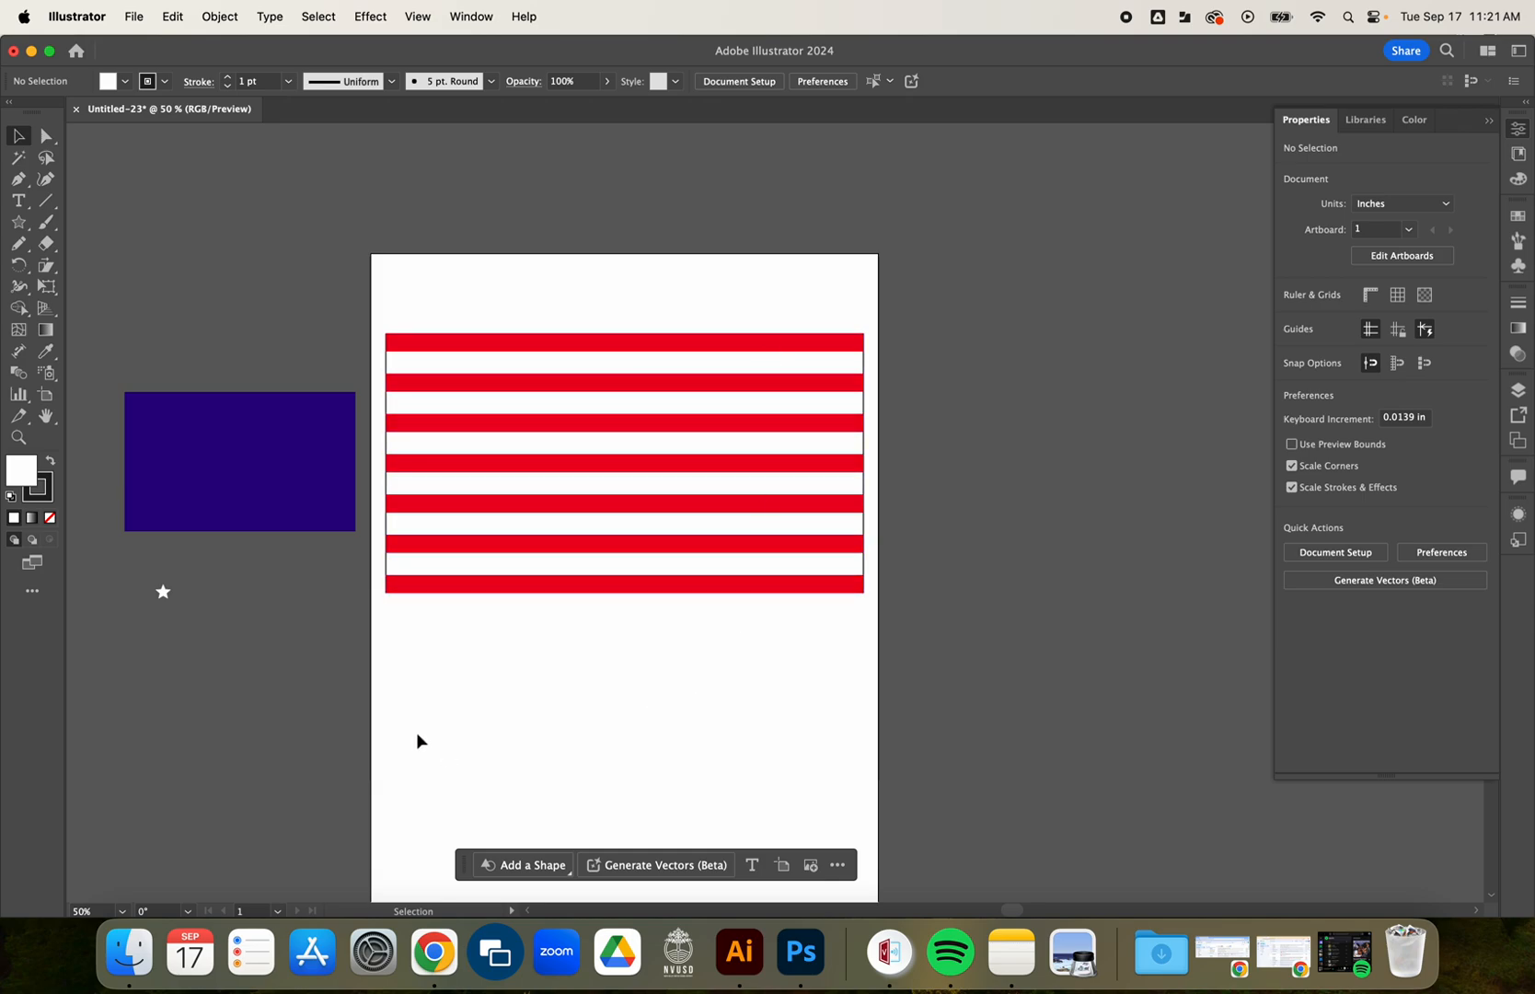
Place the blue rectangle in the upper-left corner of the striped flag and check its lower-right corner against the fourth stripe.
drag(229, 466, 497, 412)
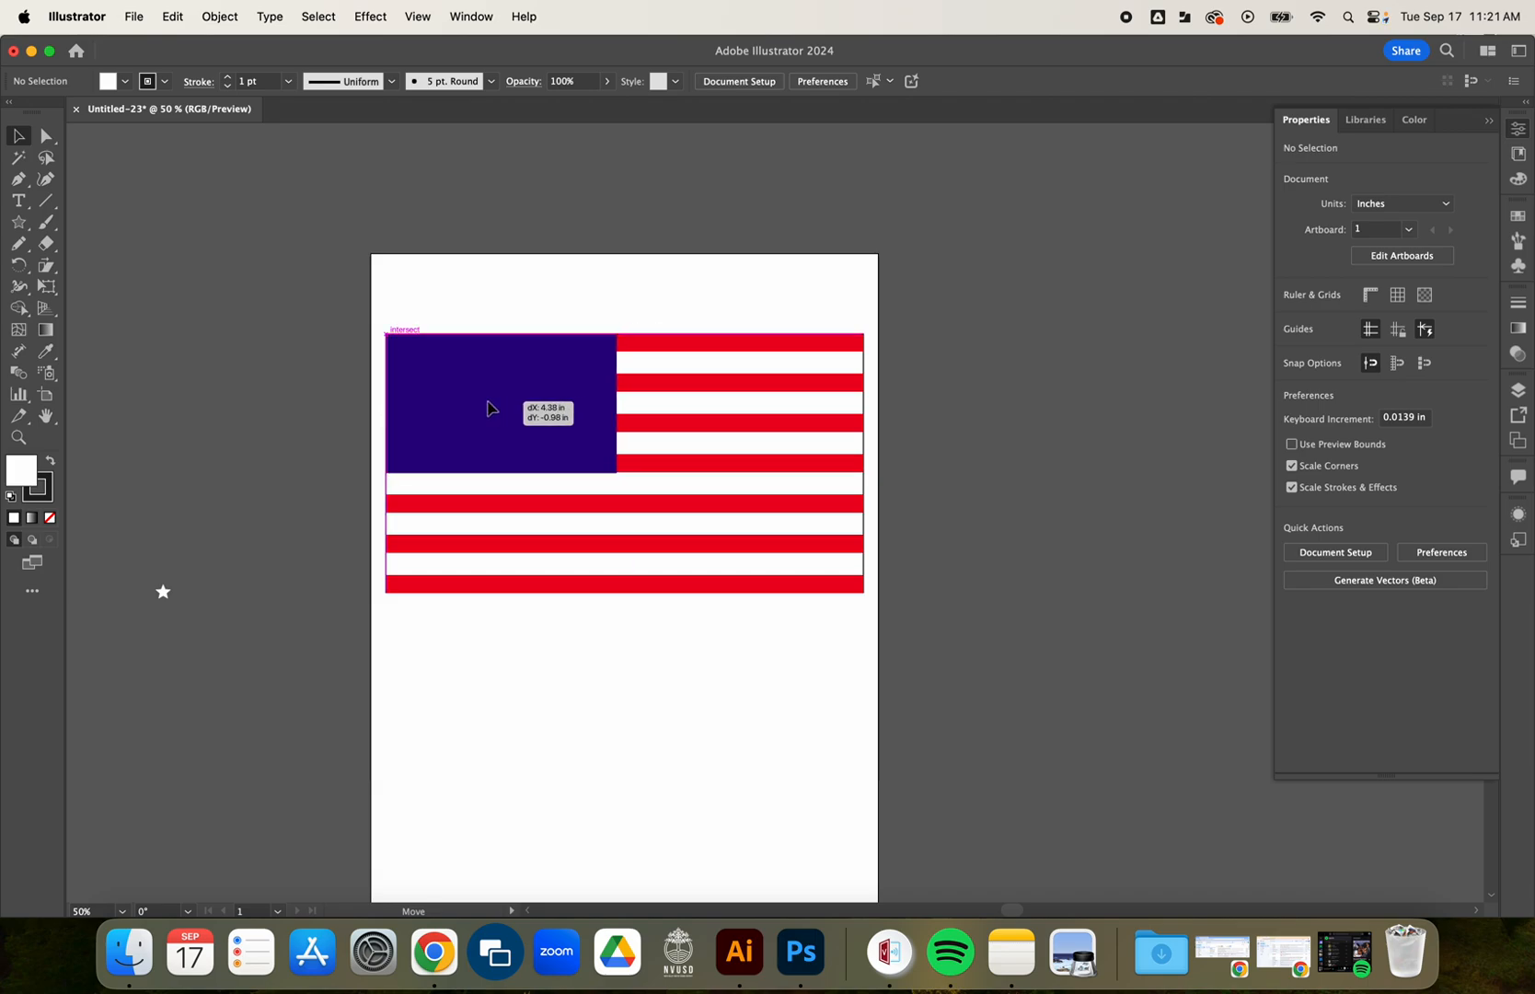
drag(488, 408, 495, 404)
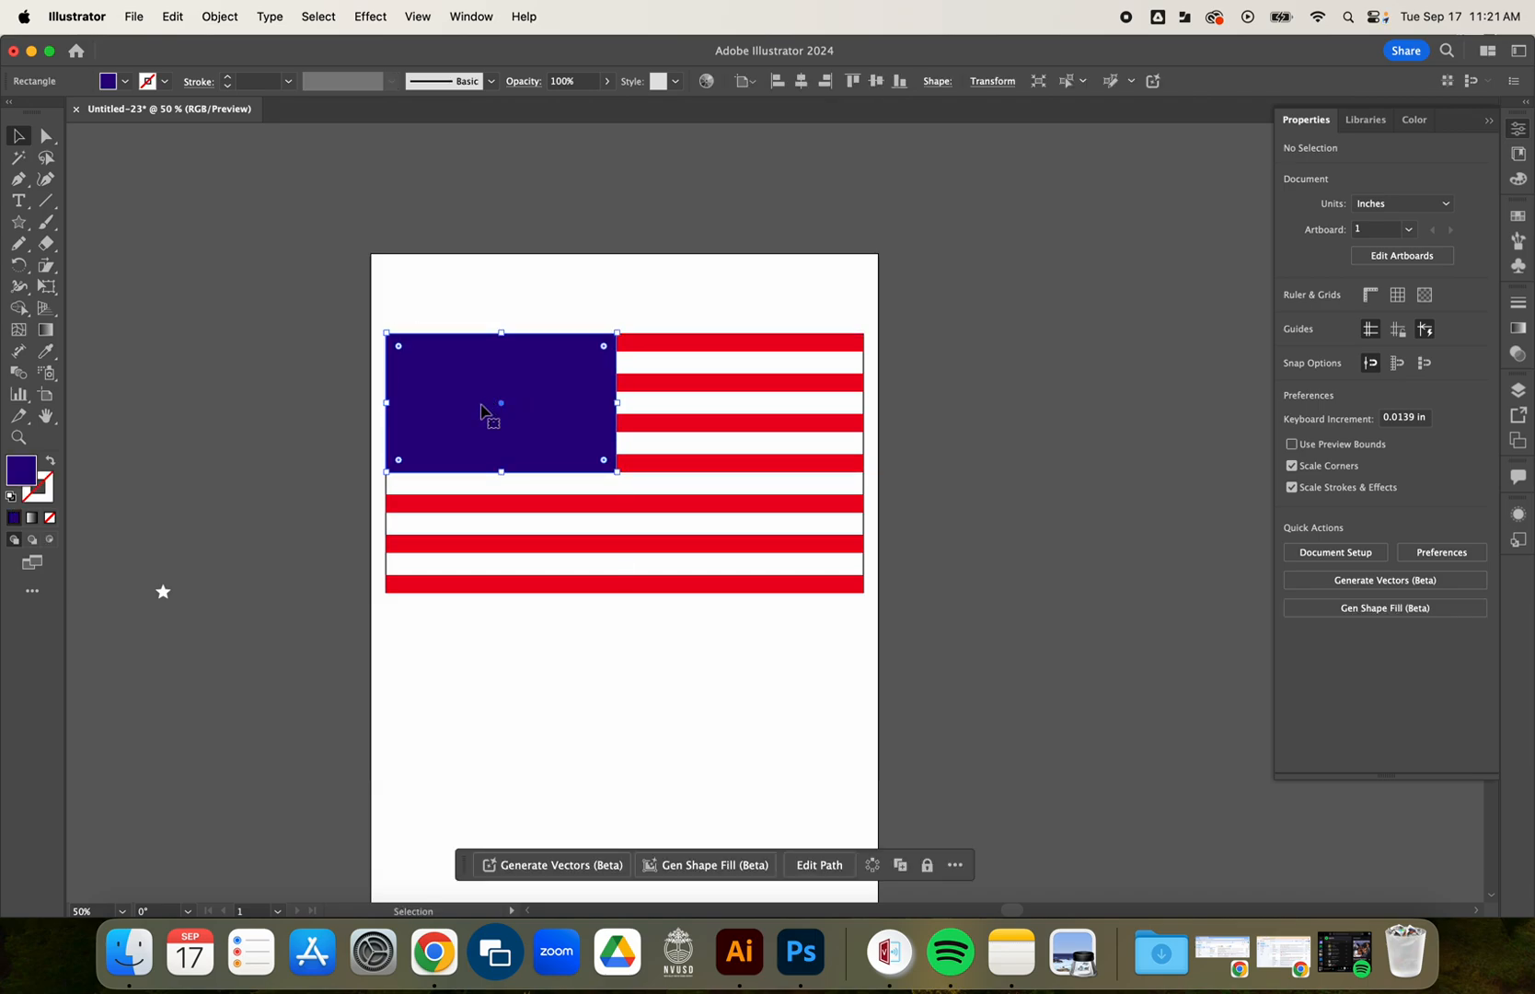
click(297, 404)
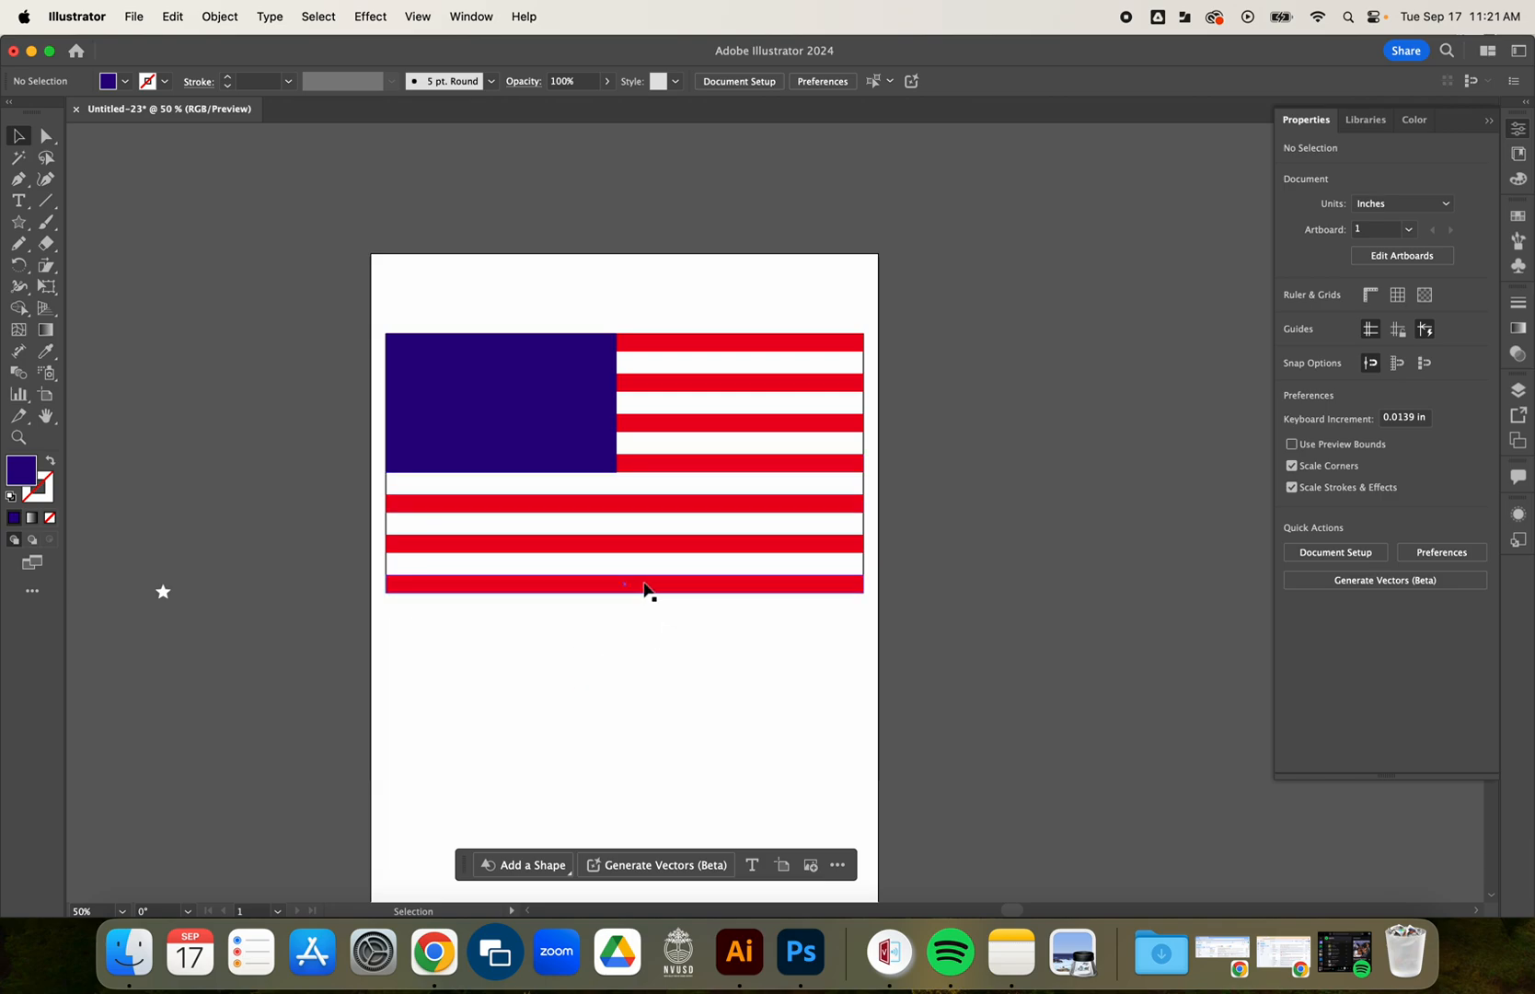
scroll(619, 474, up, 5)
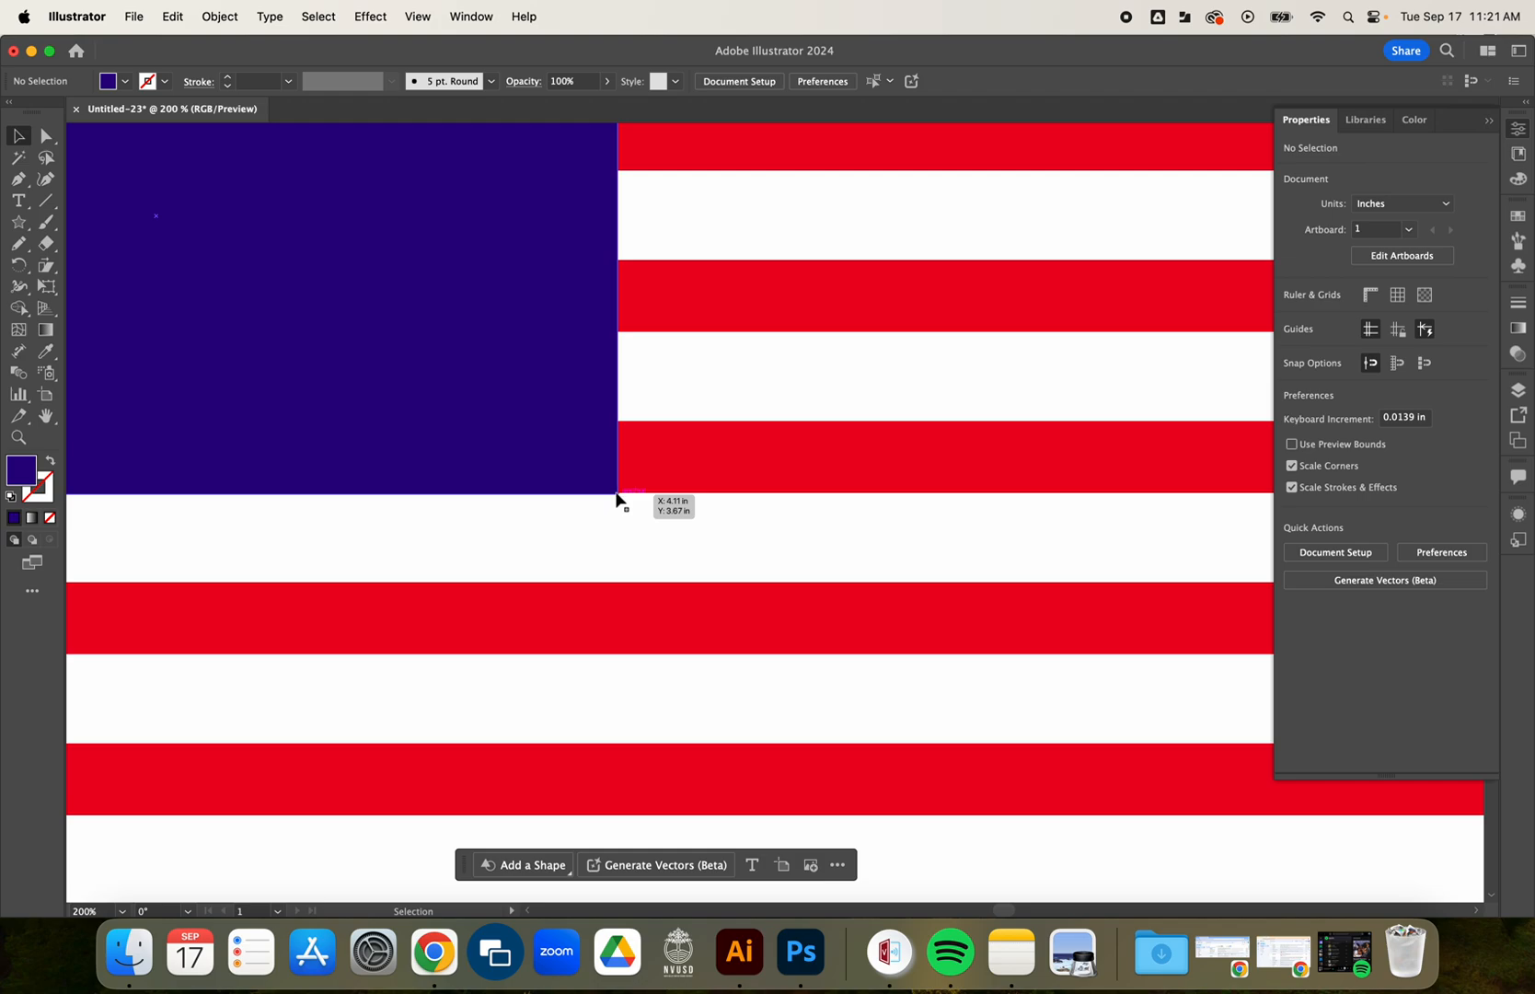
scroll(618, 497, up, 5)
scroll(615, 504, up, 4)
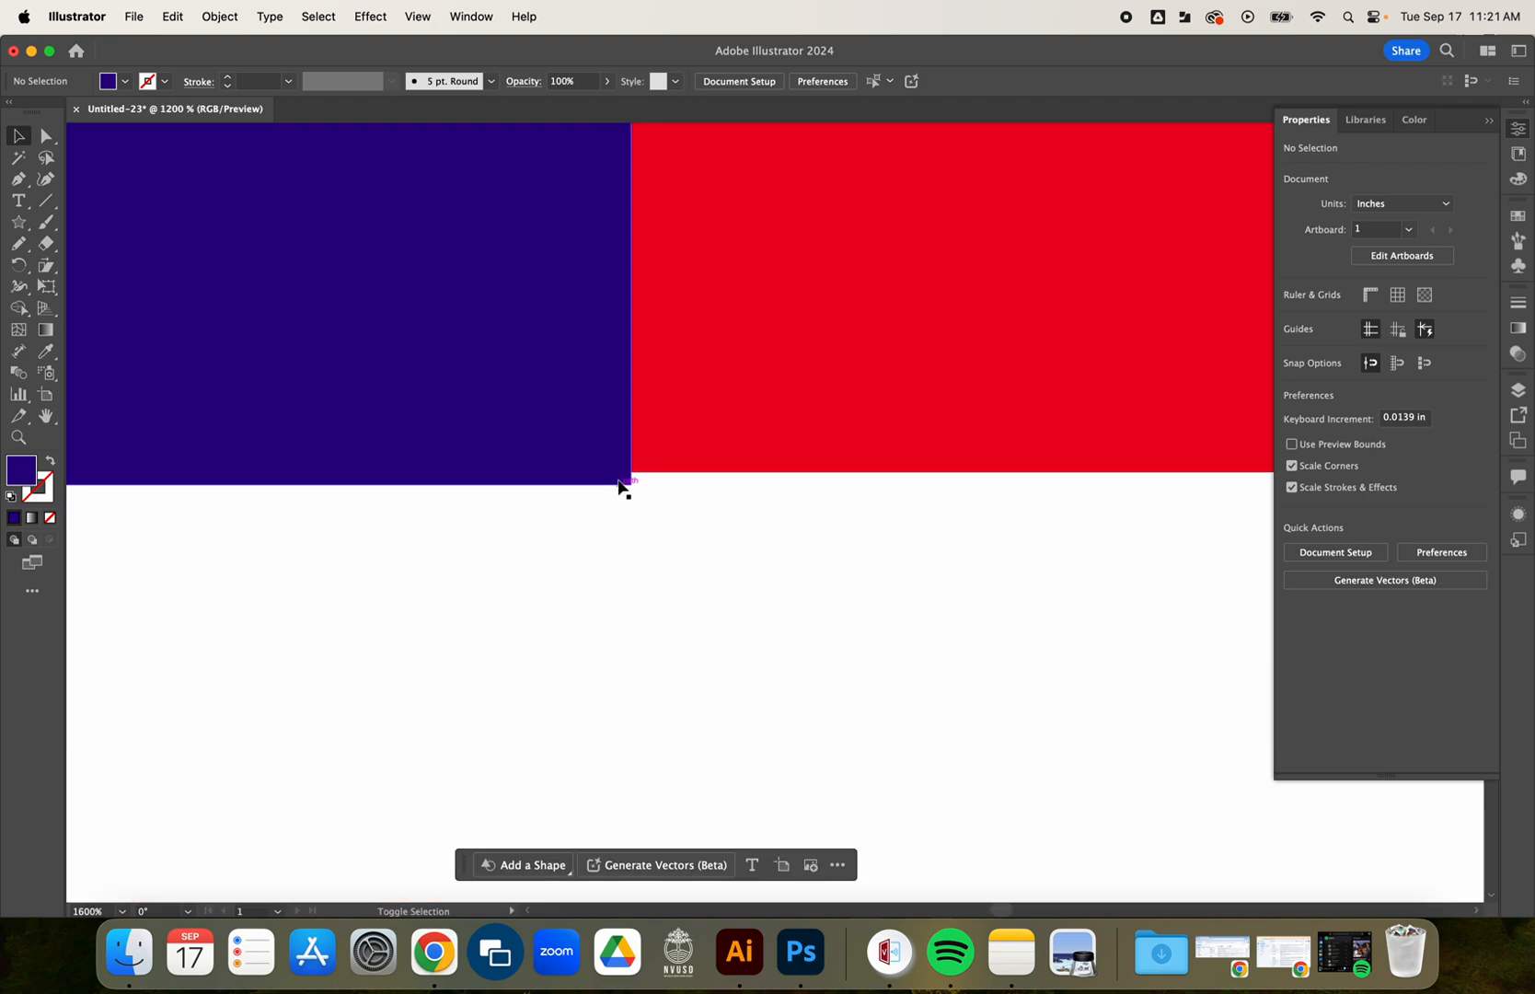
scroll(620, 497, down, 10)
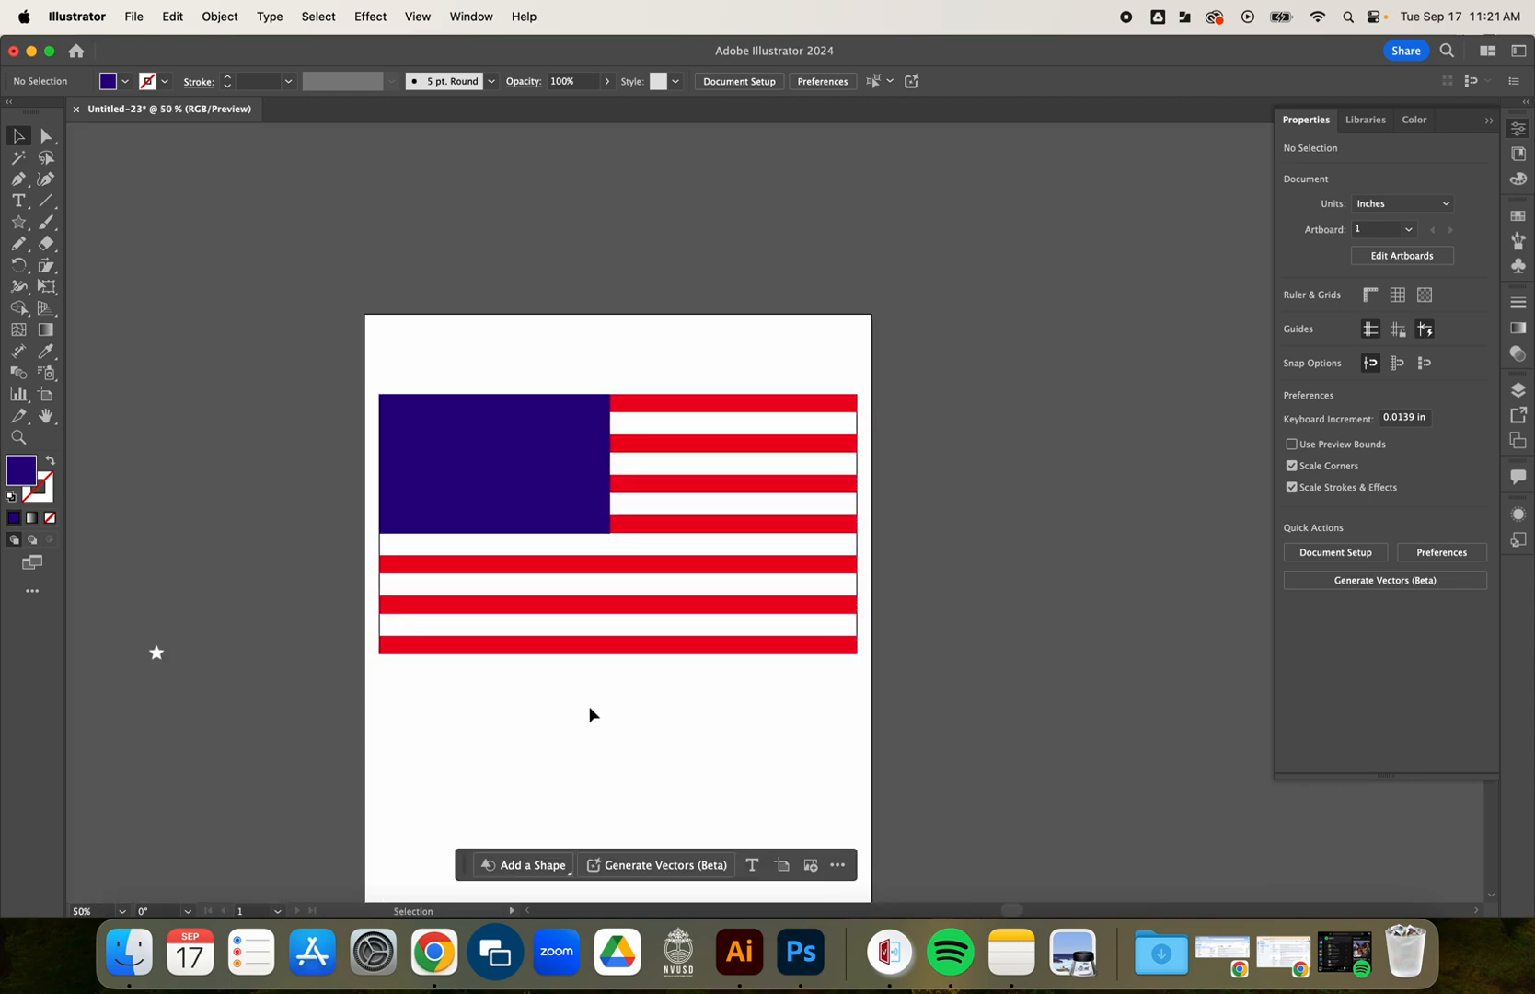
Group the blue rectangle, stripes and white background into one flag, and move it up slightly on the artboard.
scroll(599, 583, down, 3)
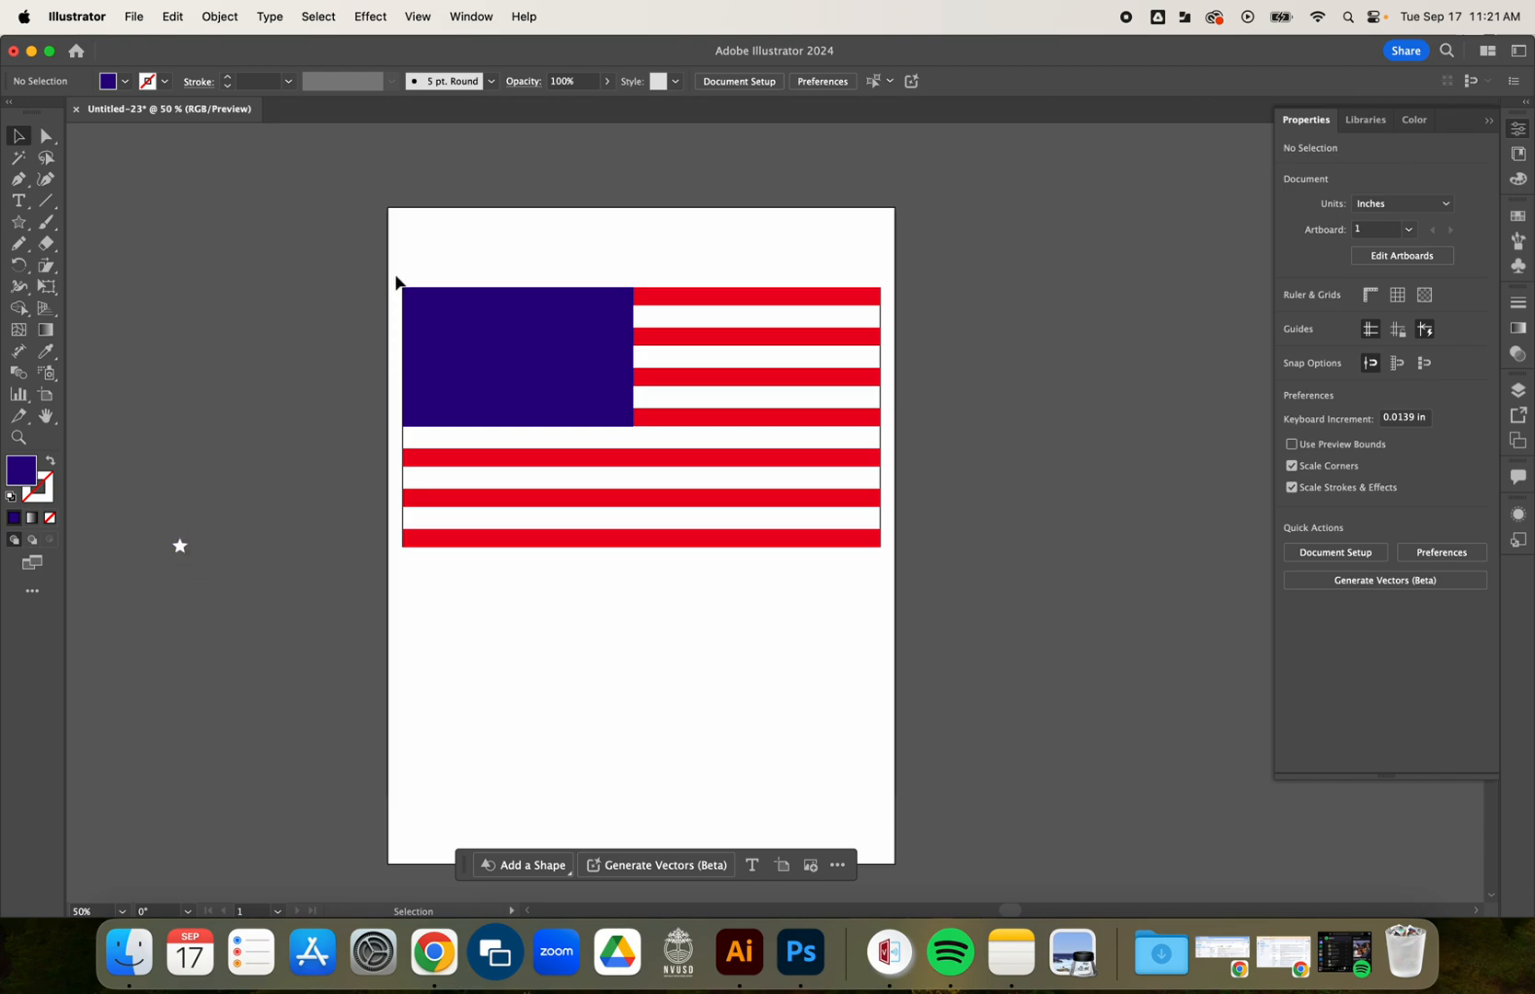
drag(439, 285, 720, 616)
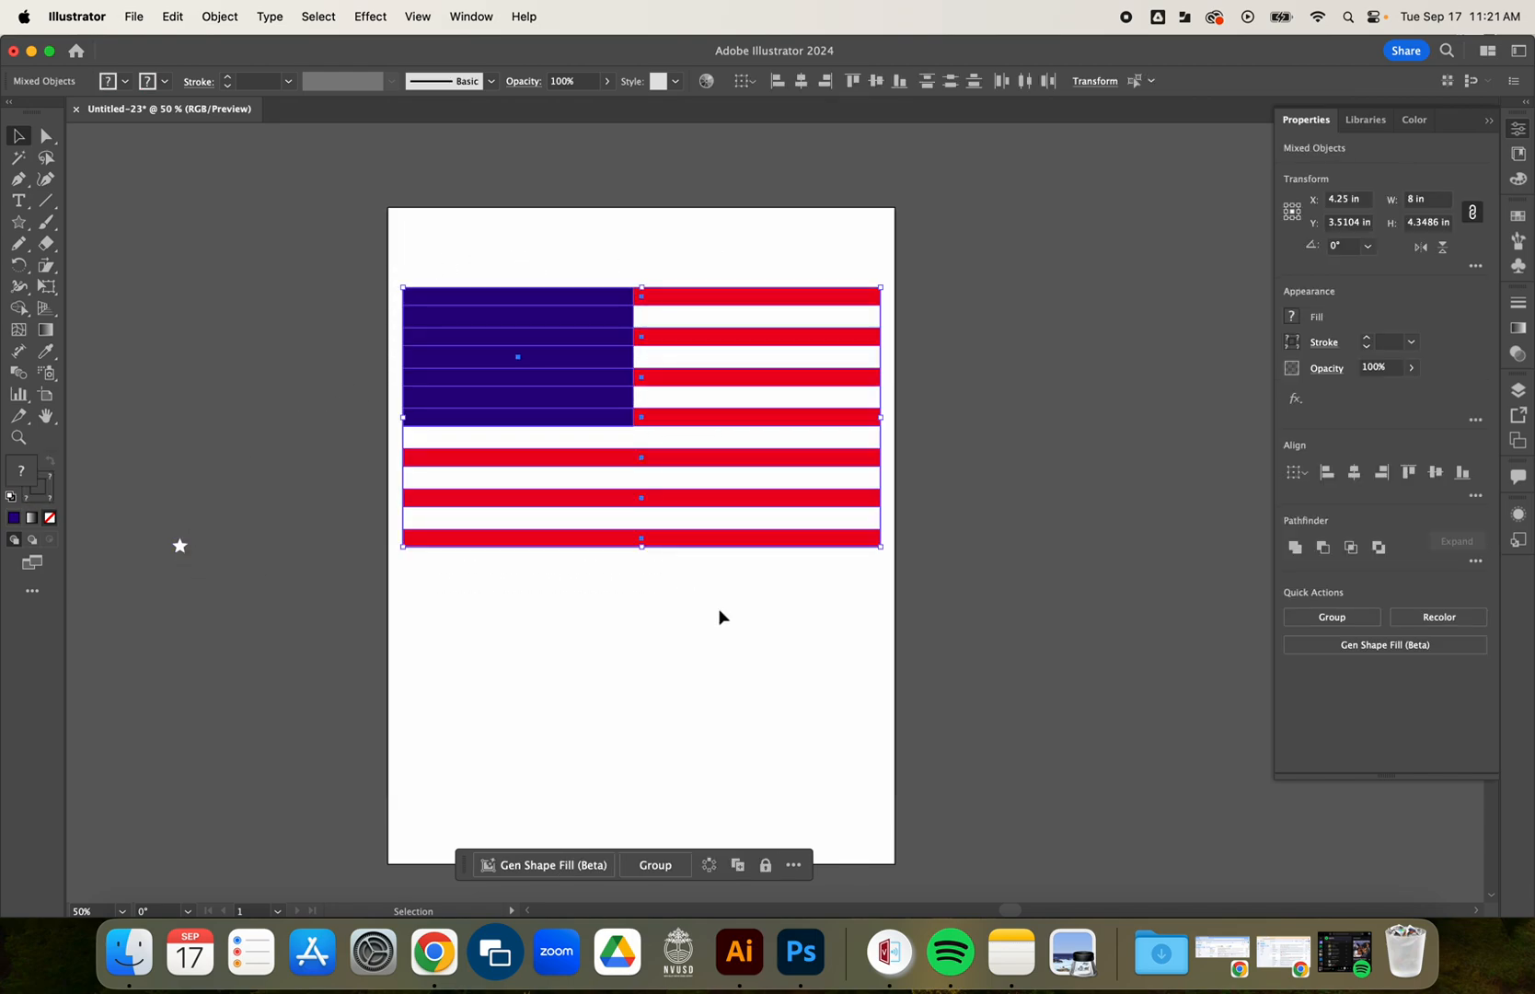
drag(359, 235, 660, 607)
click(662, 868)
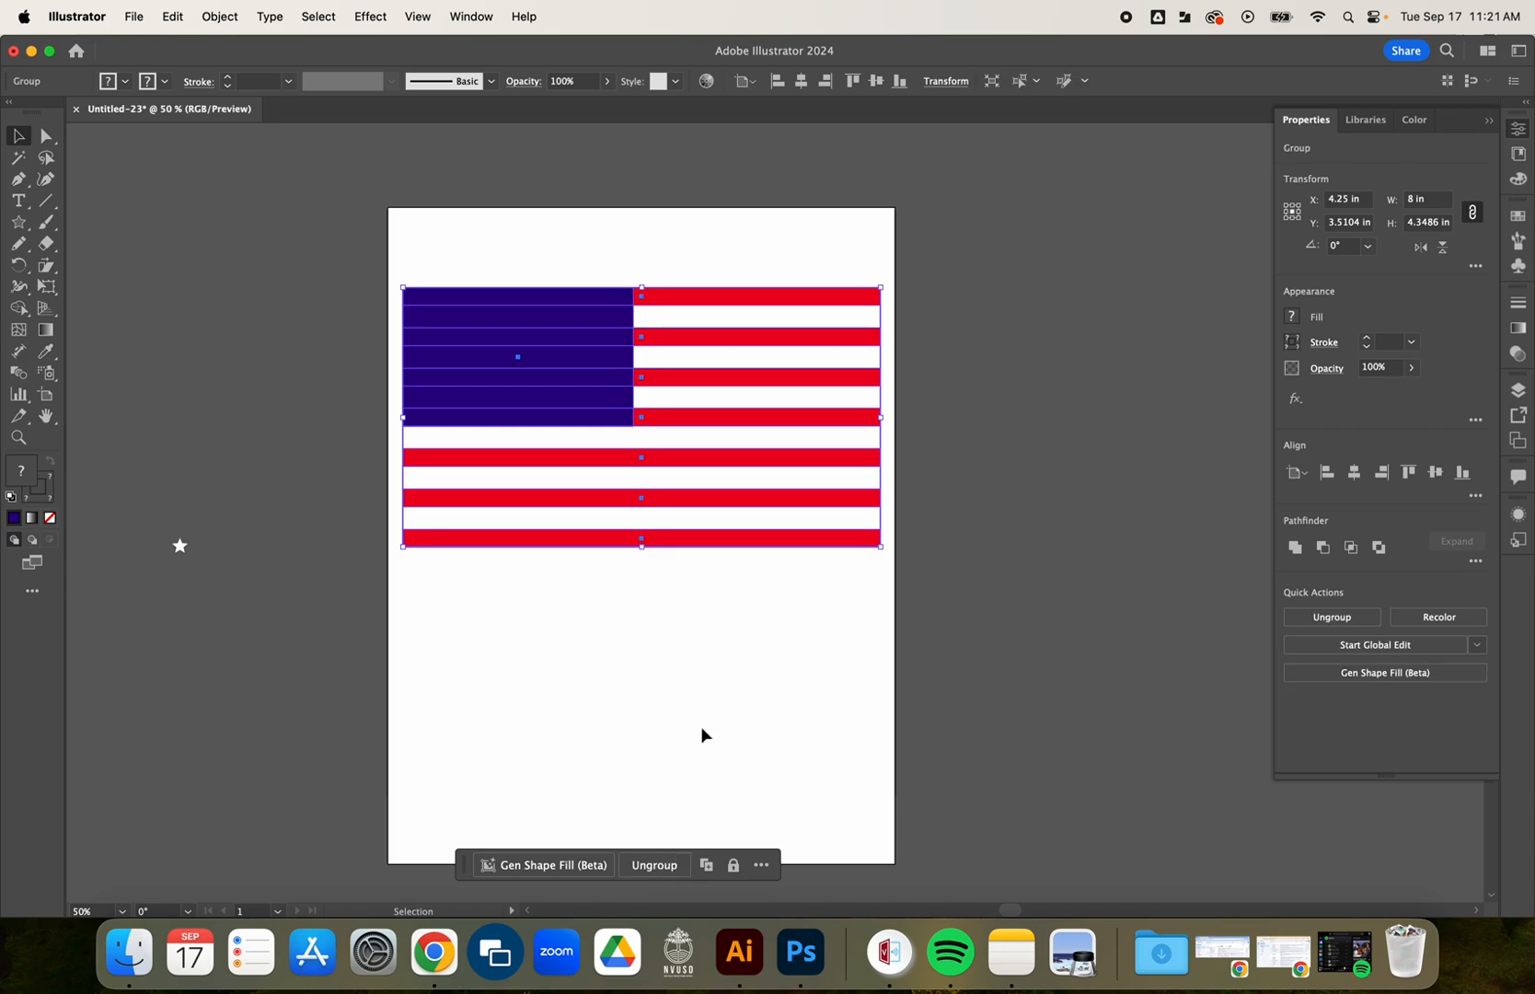
click(699, 658)
mouse_move(670, 488)
mouse_down()
mouse_move(720, 469)
mouse_move(670, 479)
mouse_up()
click(666, 631)
Move the white star up beside the flag, left of the blue rectangle's upper part.
drag(184, 547, 304, 319)
click(291, 413)
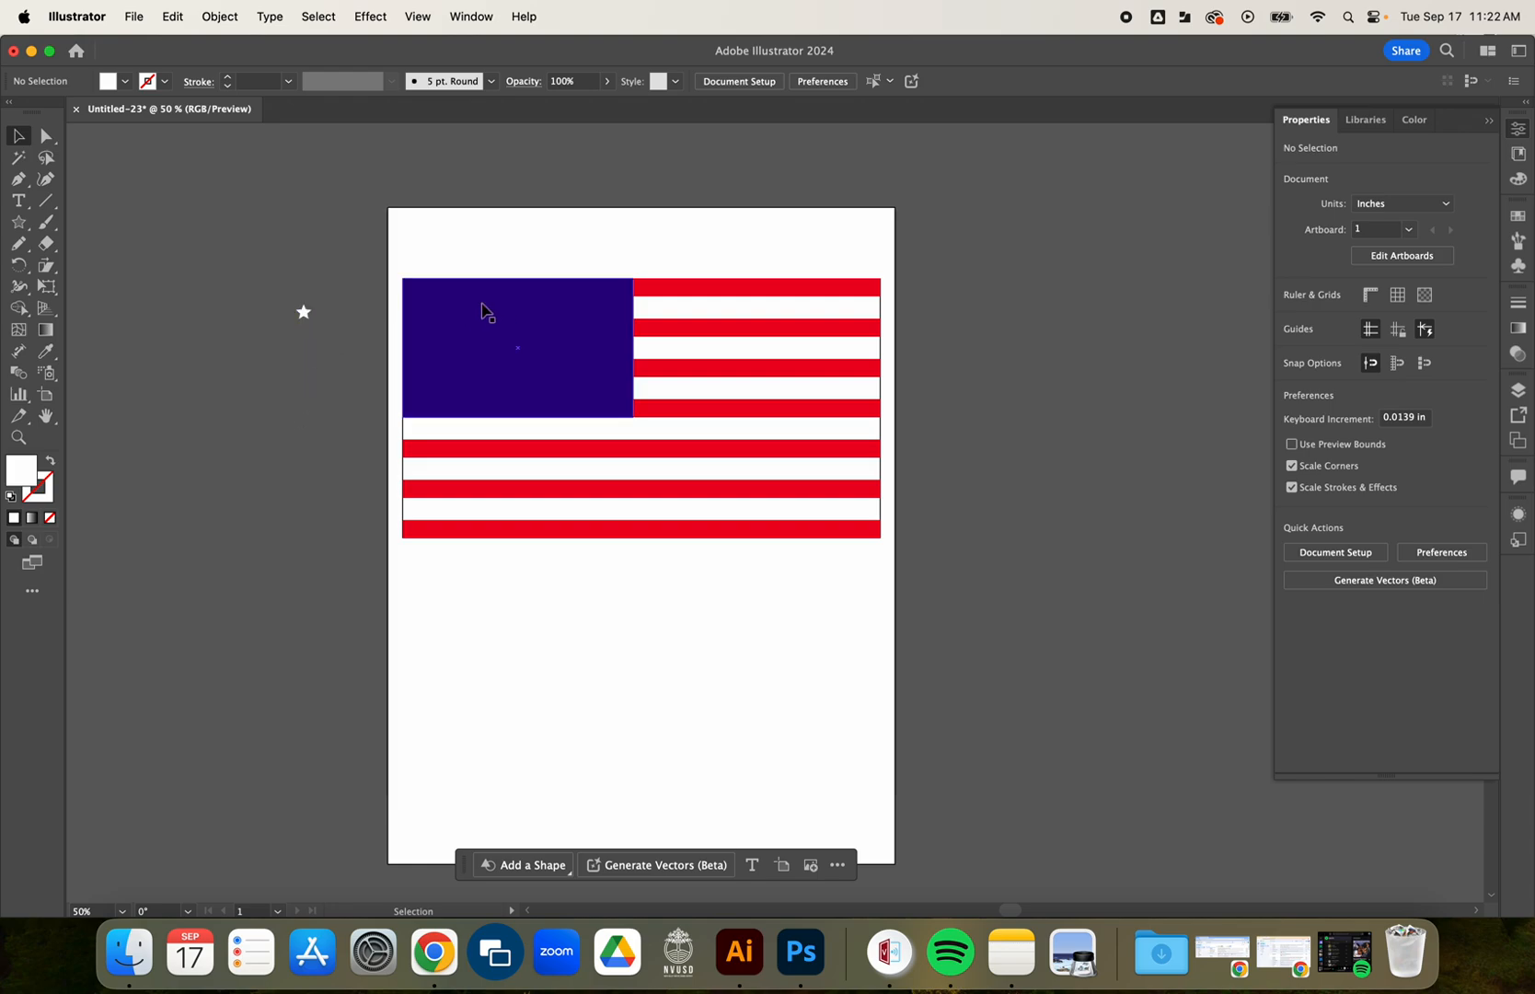
drag(306, 319, 287, 305)
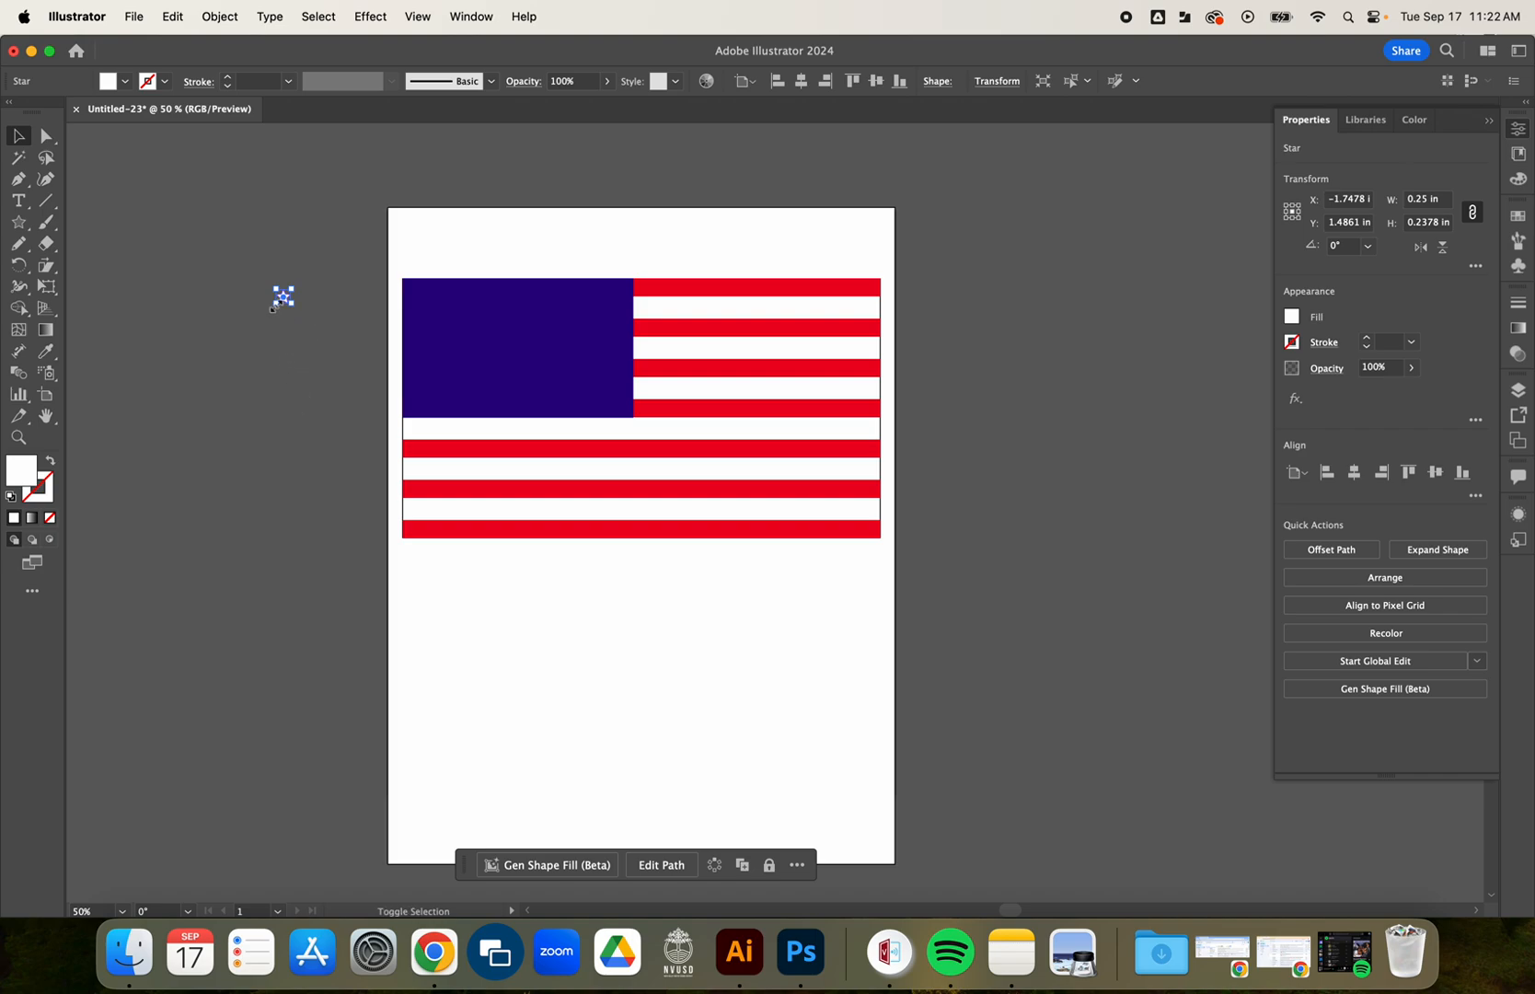
Move the white star into the upper-left corner of the blue rectangle.
drag(285, 302, 416, 298)
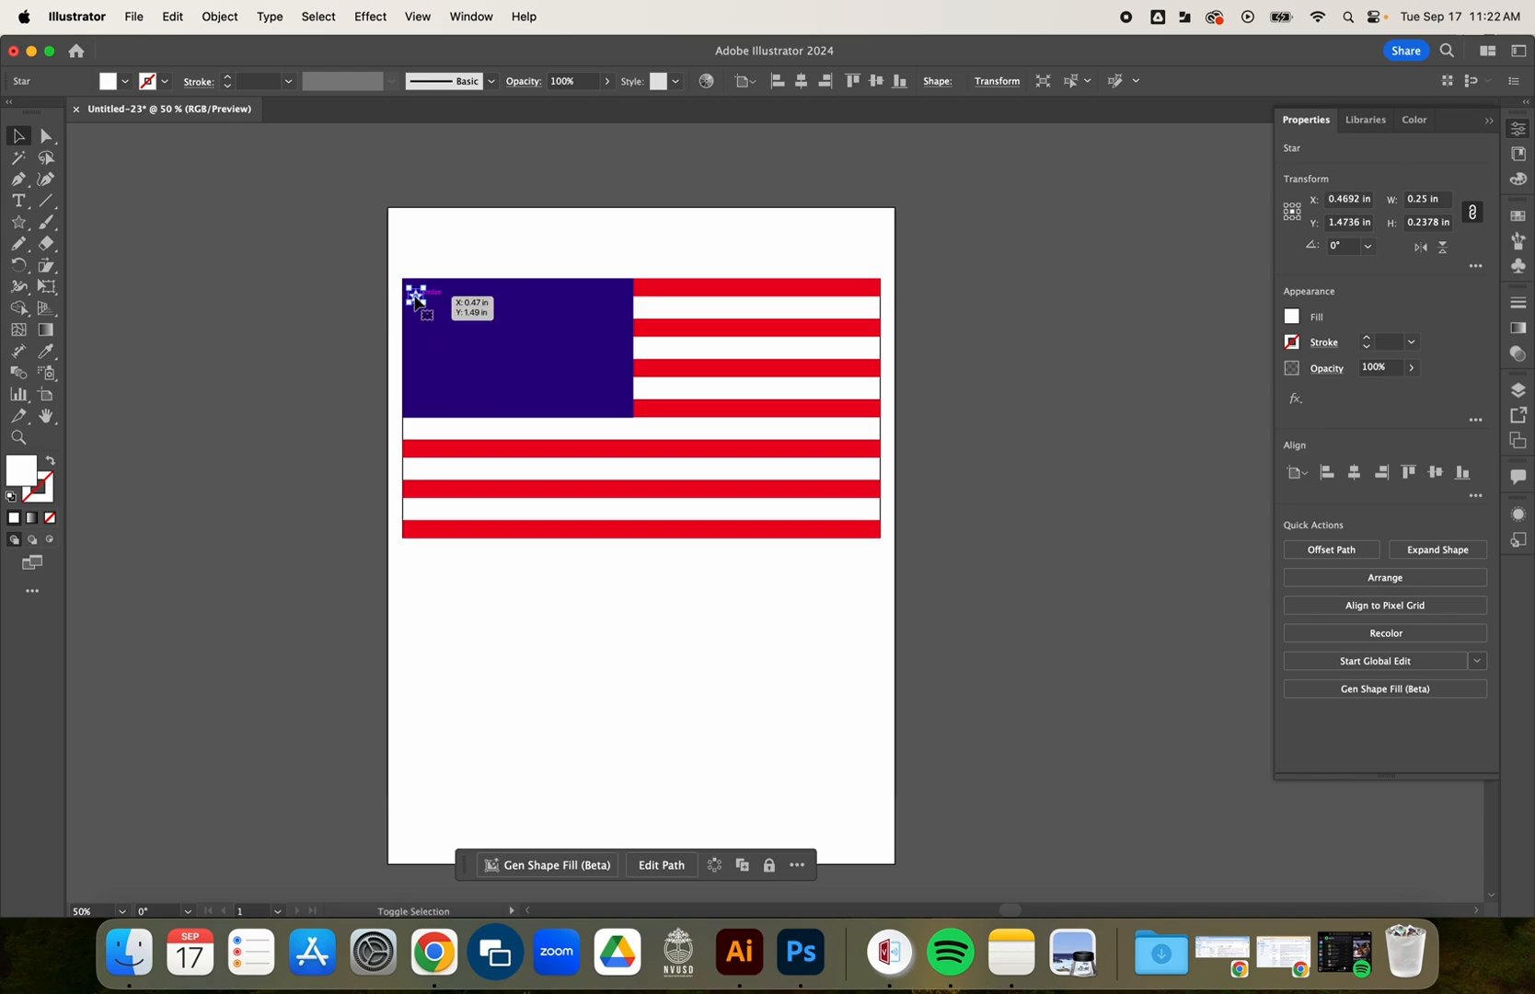
scroll(415, 299, down, 1)
scroll(415, 299, up, 3)
scroll(420, 296, up, 2)
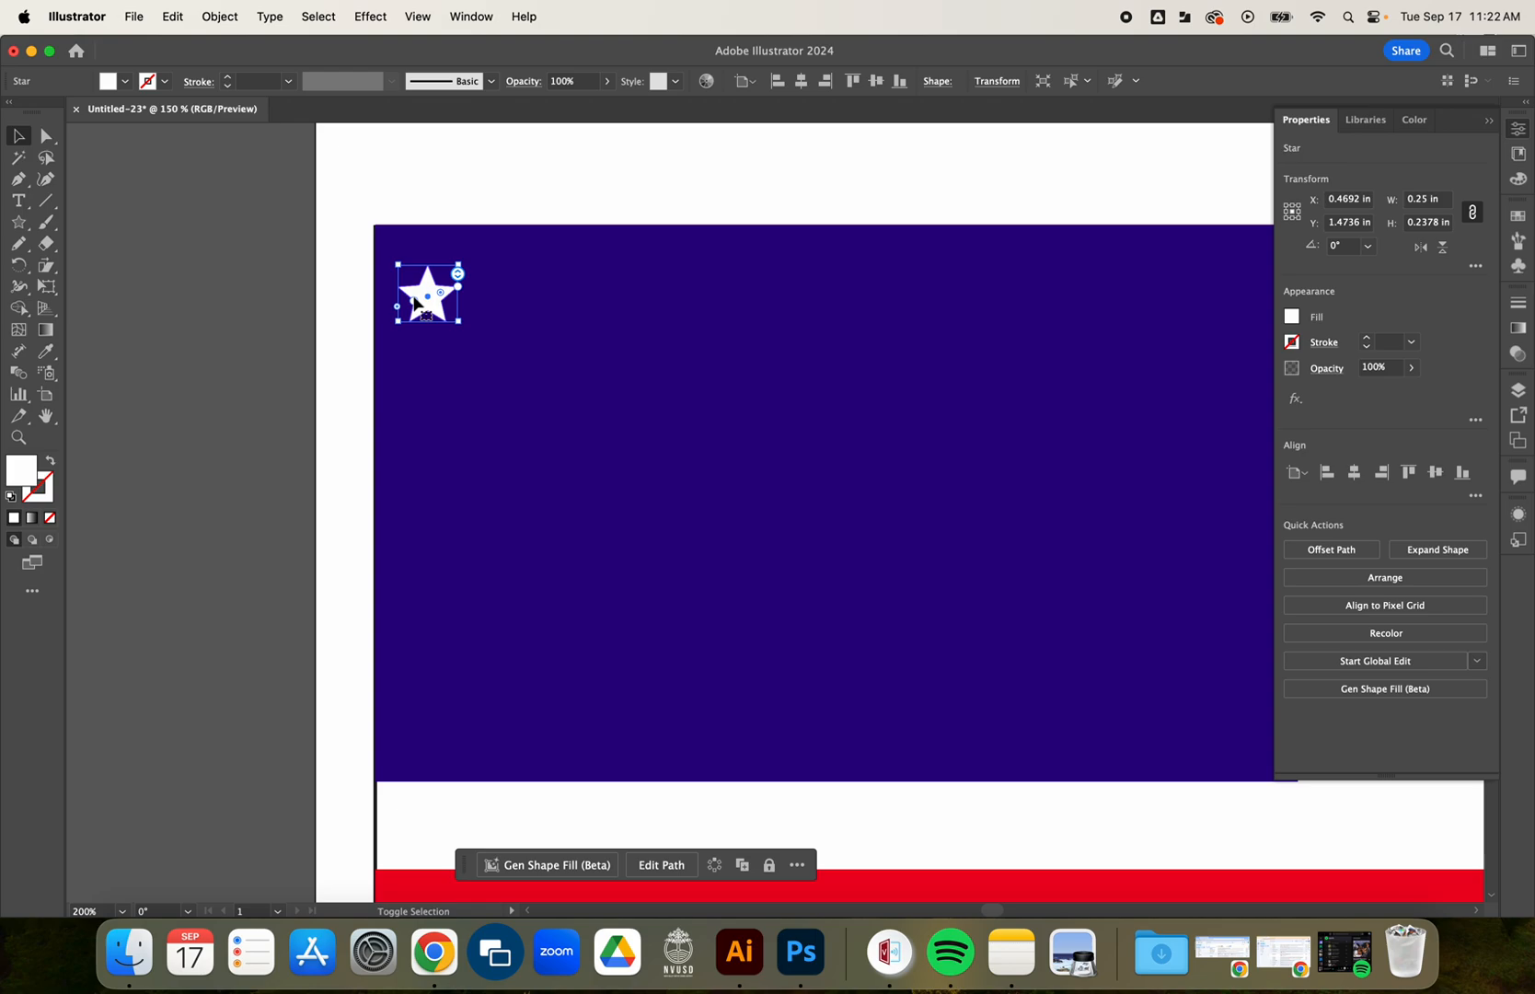
Duplicate the star downward into a vertical column of five stars along the left side of the blue rectangle.
drag(432, 302, 452, 738)
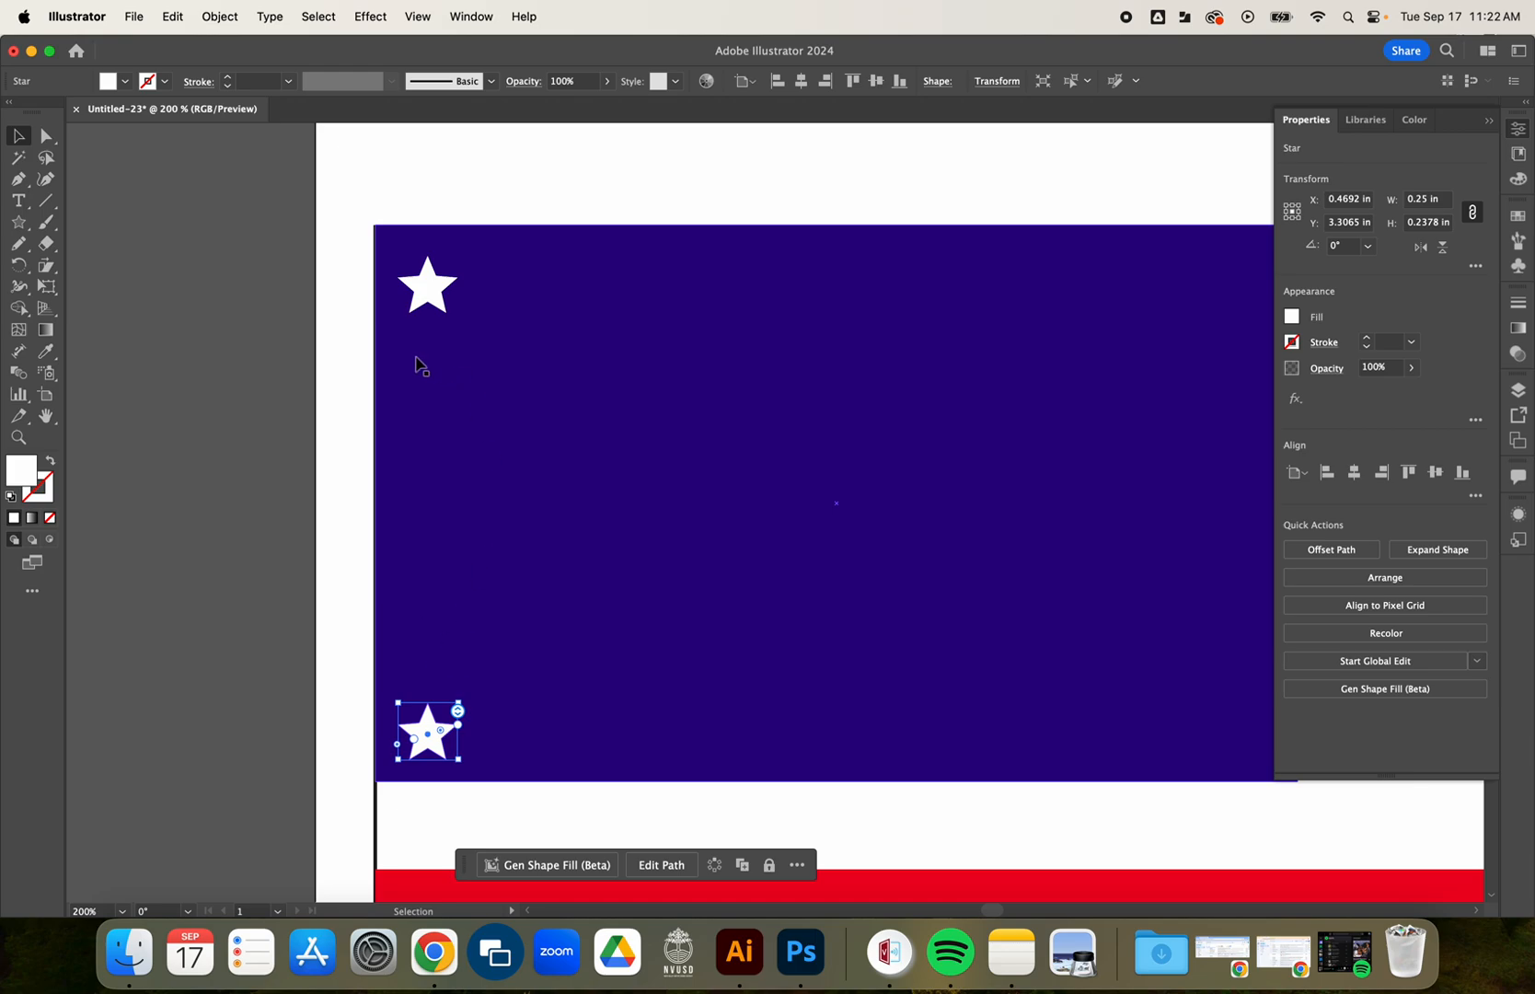
click(298, 377)
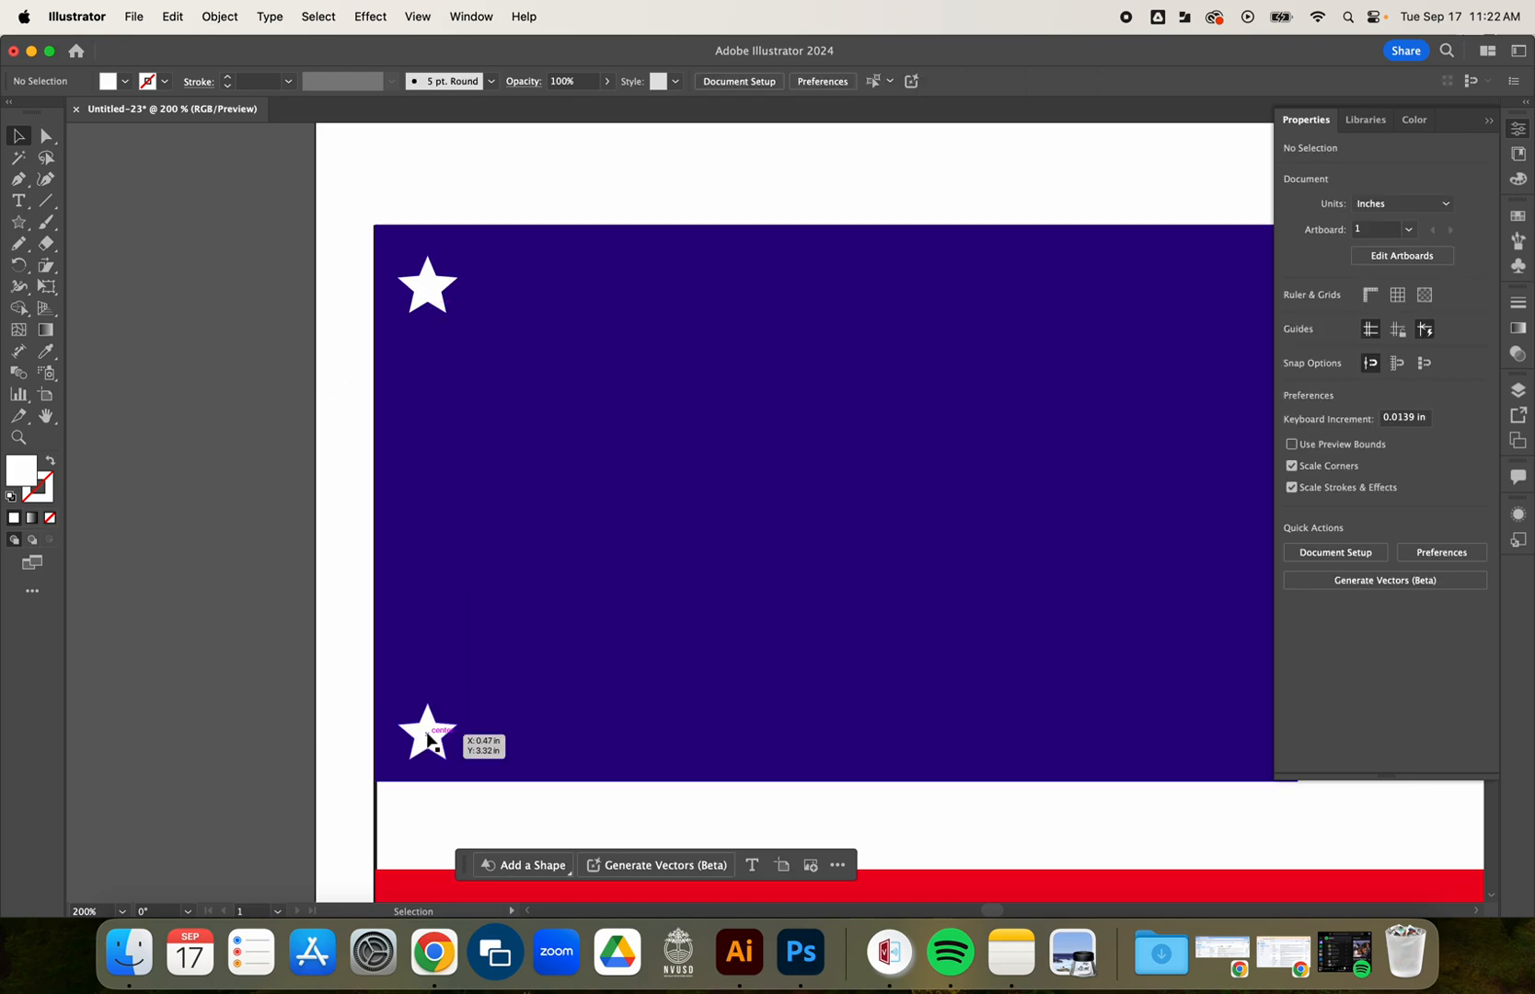
drag(429, 738, 425, 485)
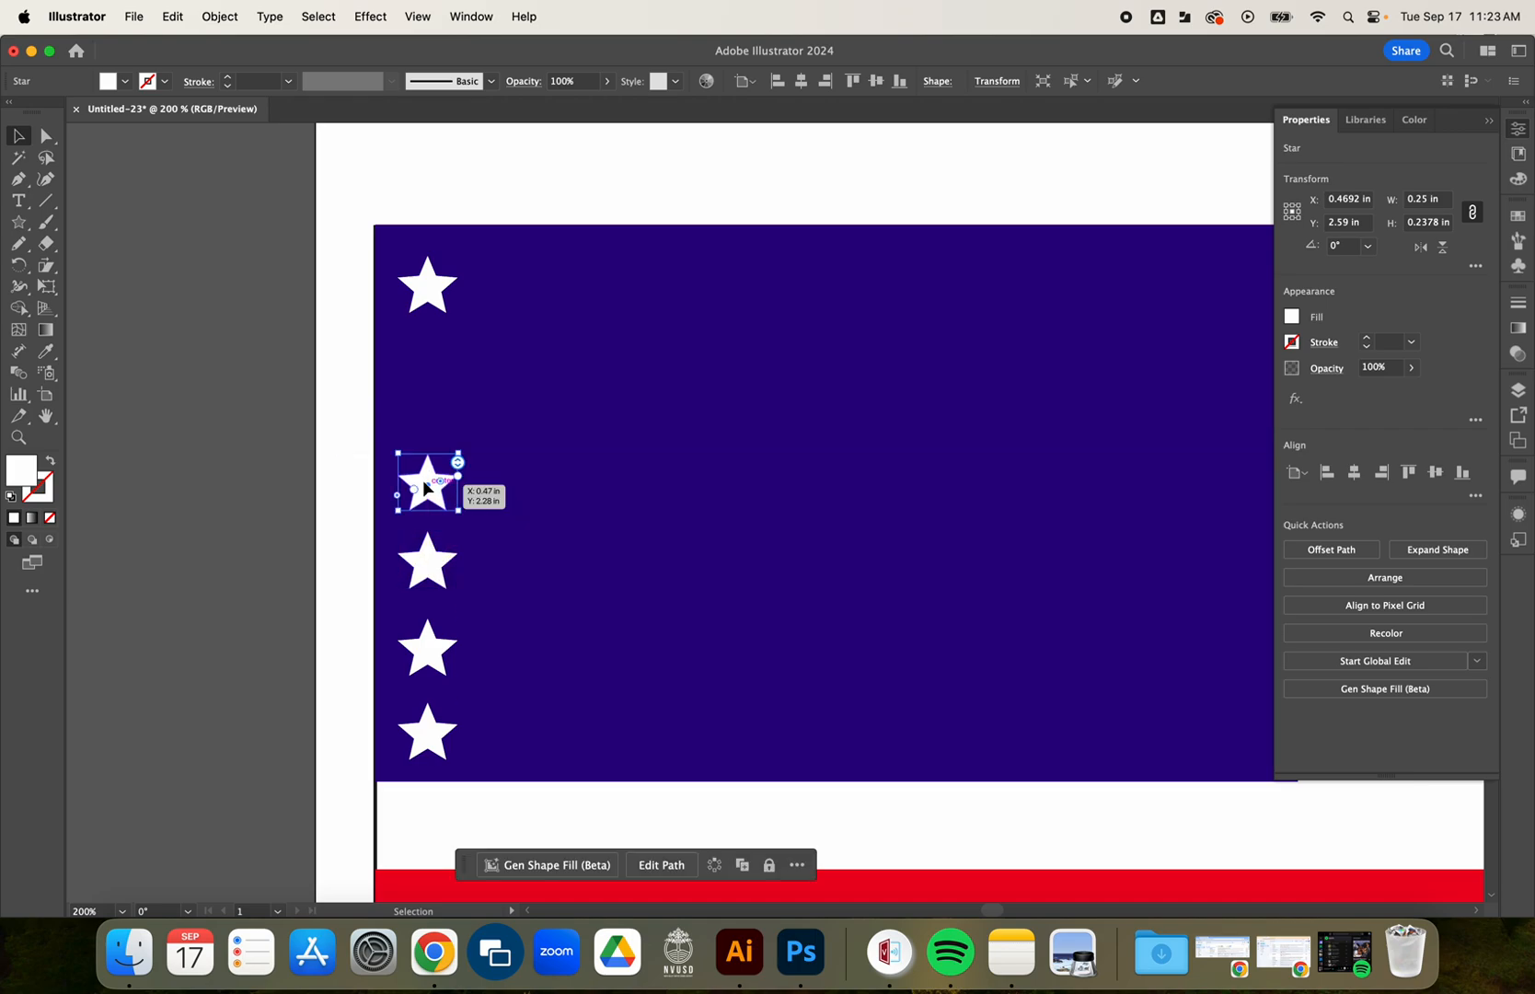
click(238, 554)
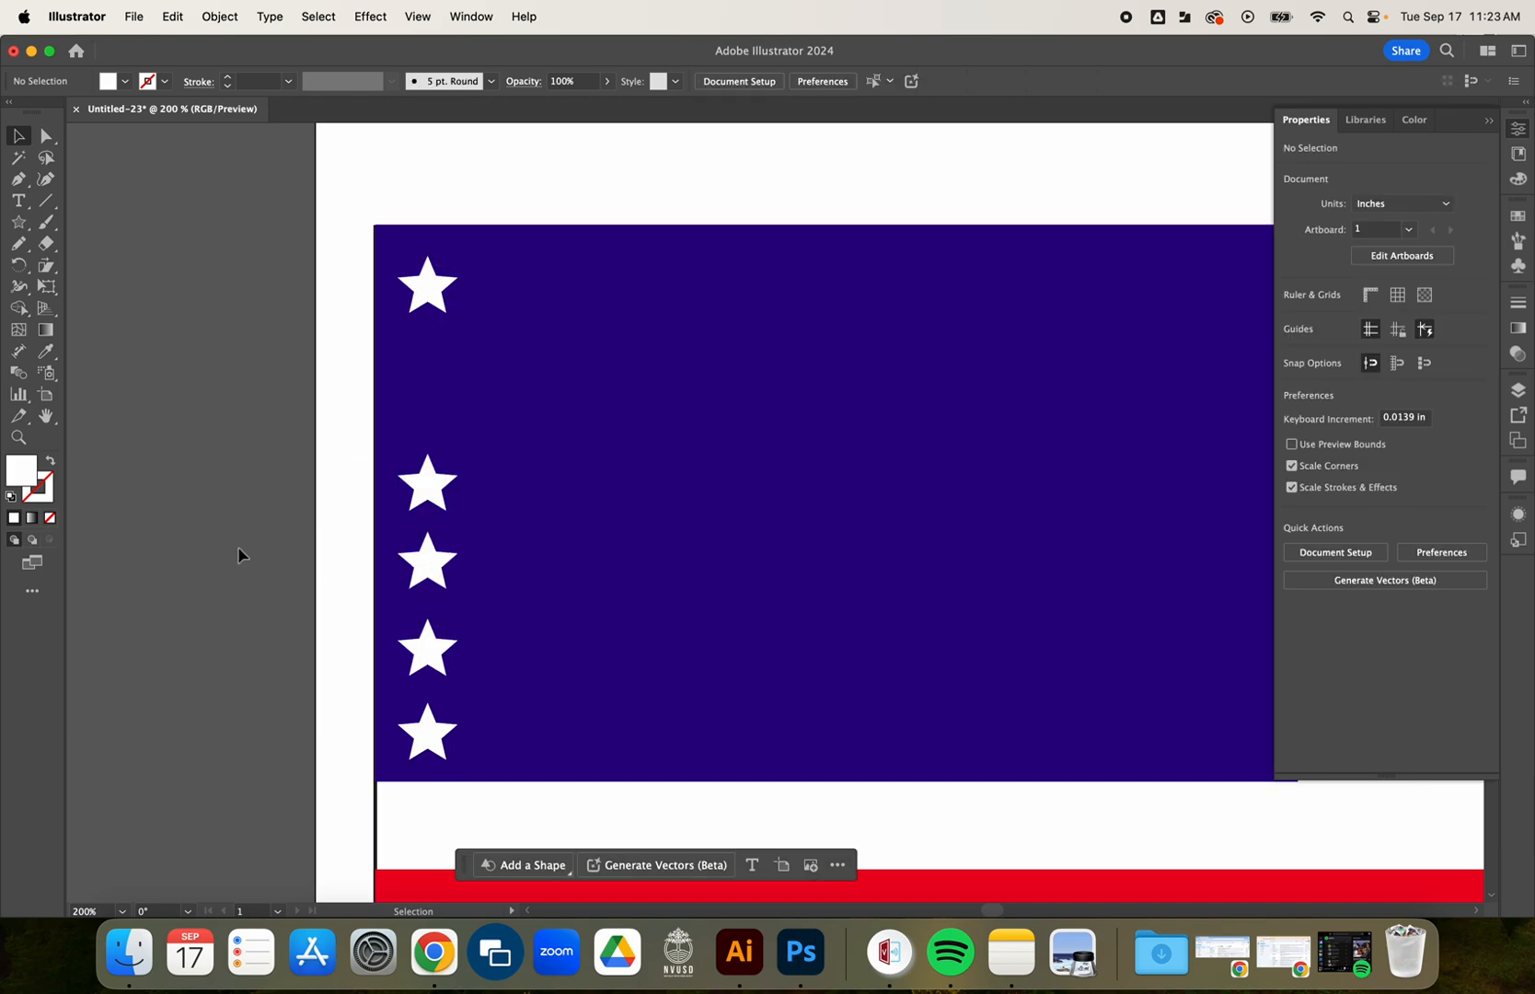
click(439, 296)
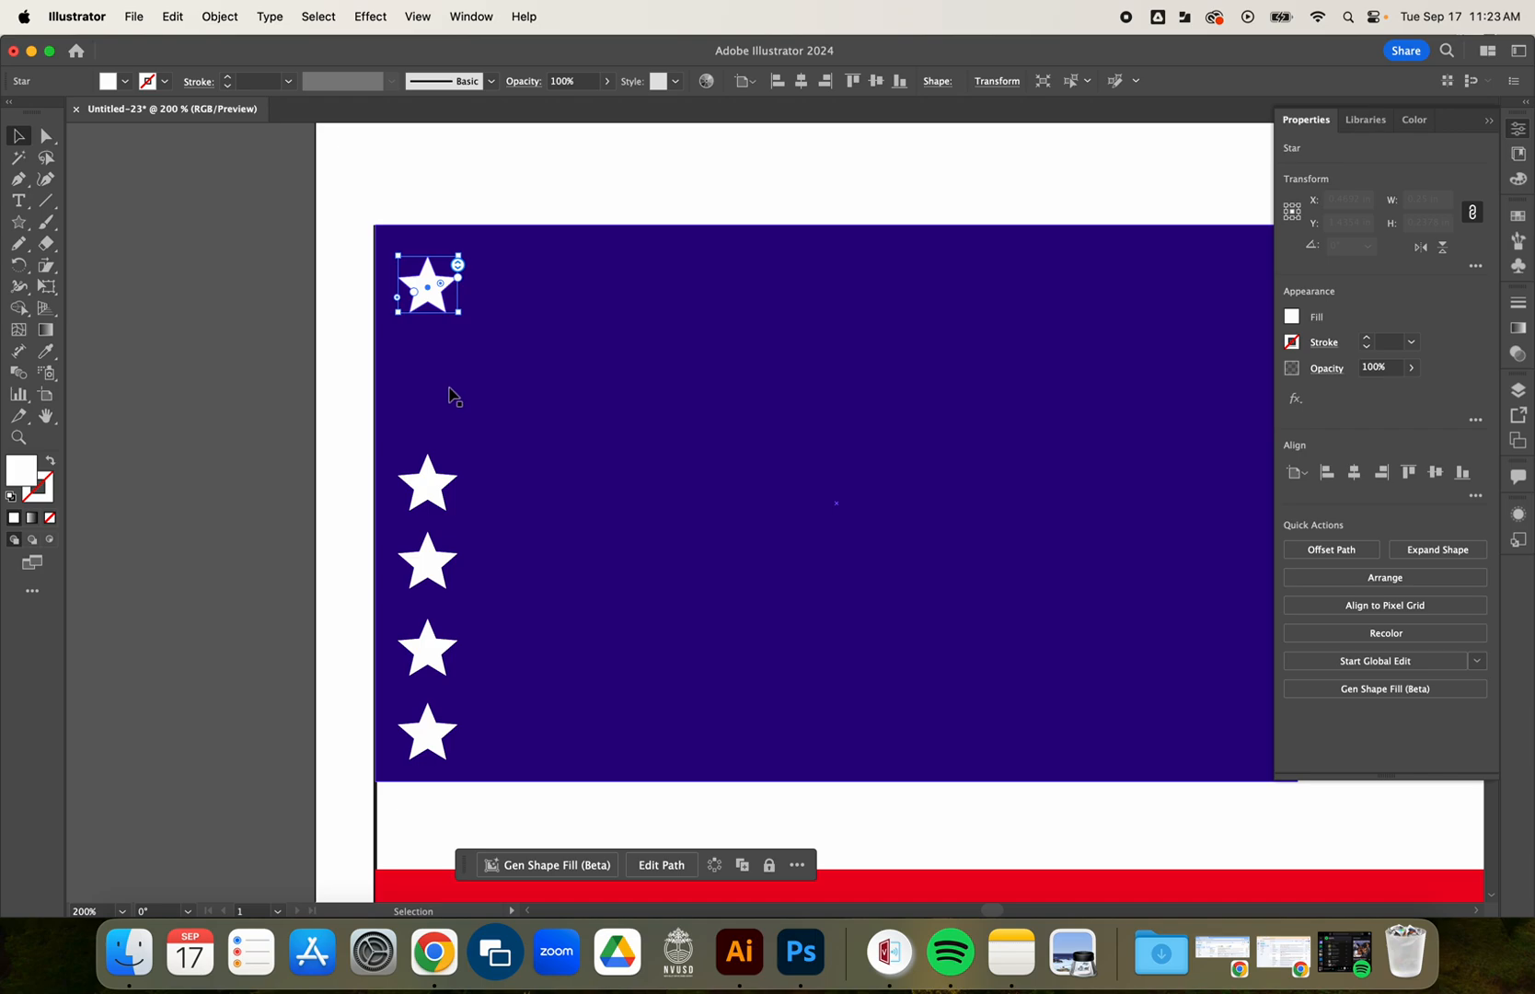
shift+click(437, 487)
shift+click(437, 552)
shift+click(435, 646)
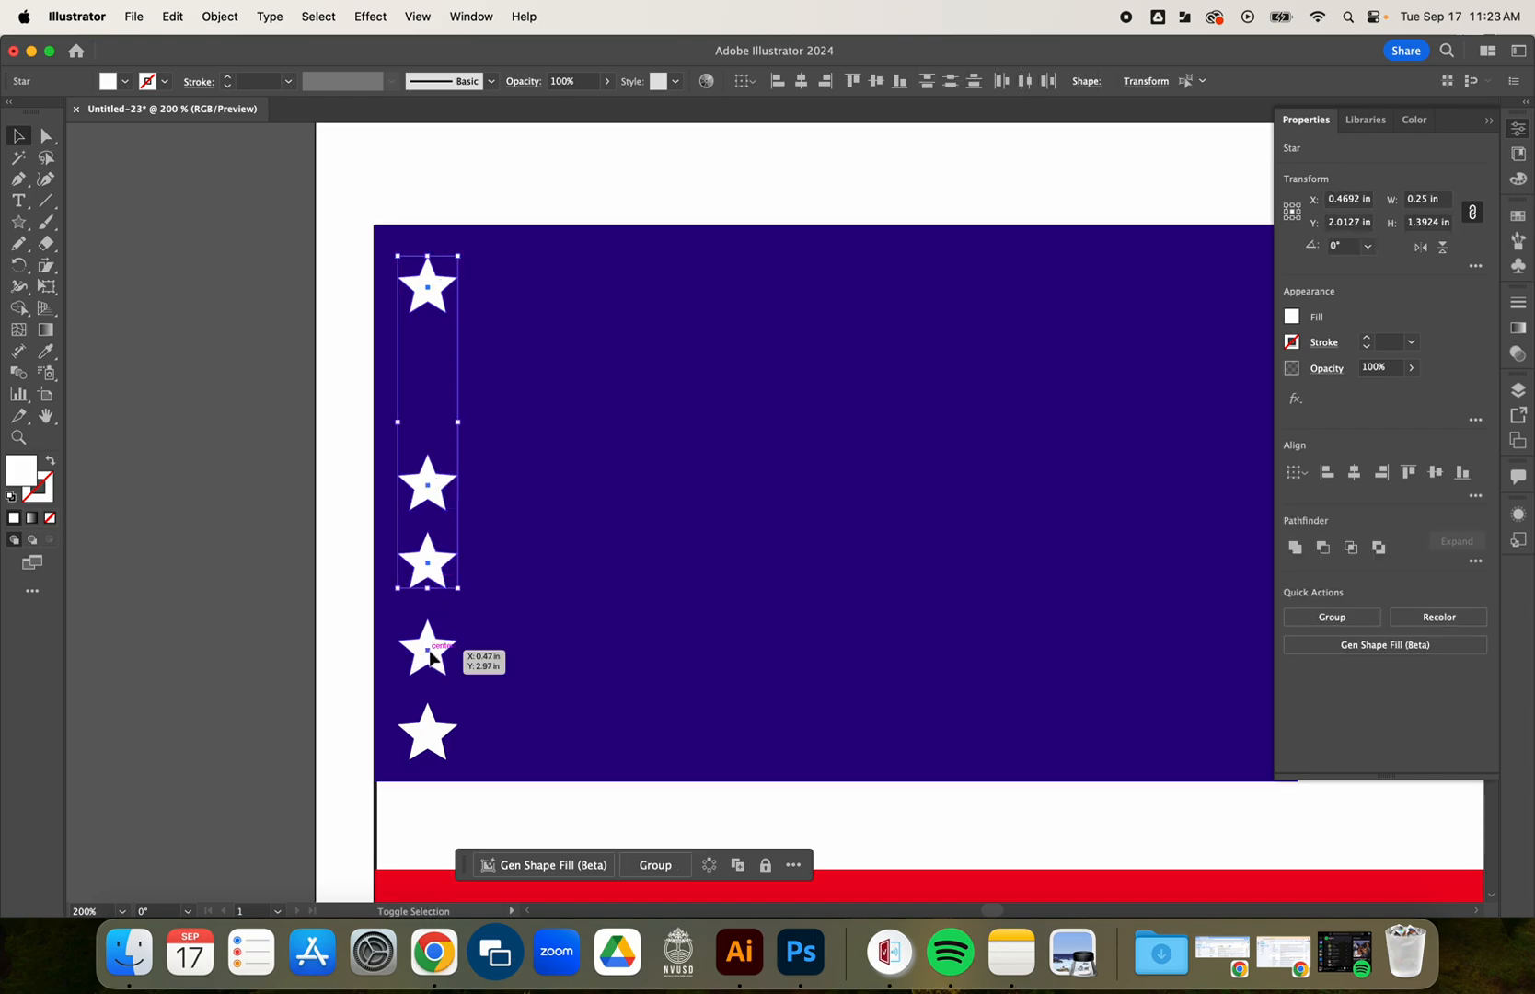
shift+click(438, 732)
click(252, 541)
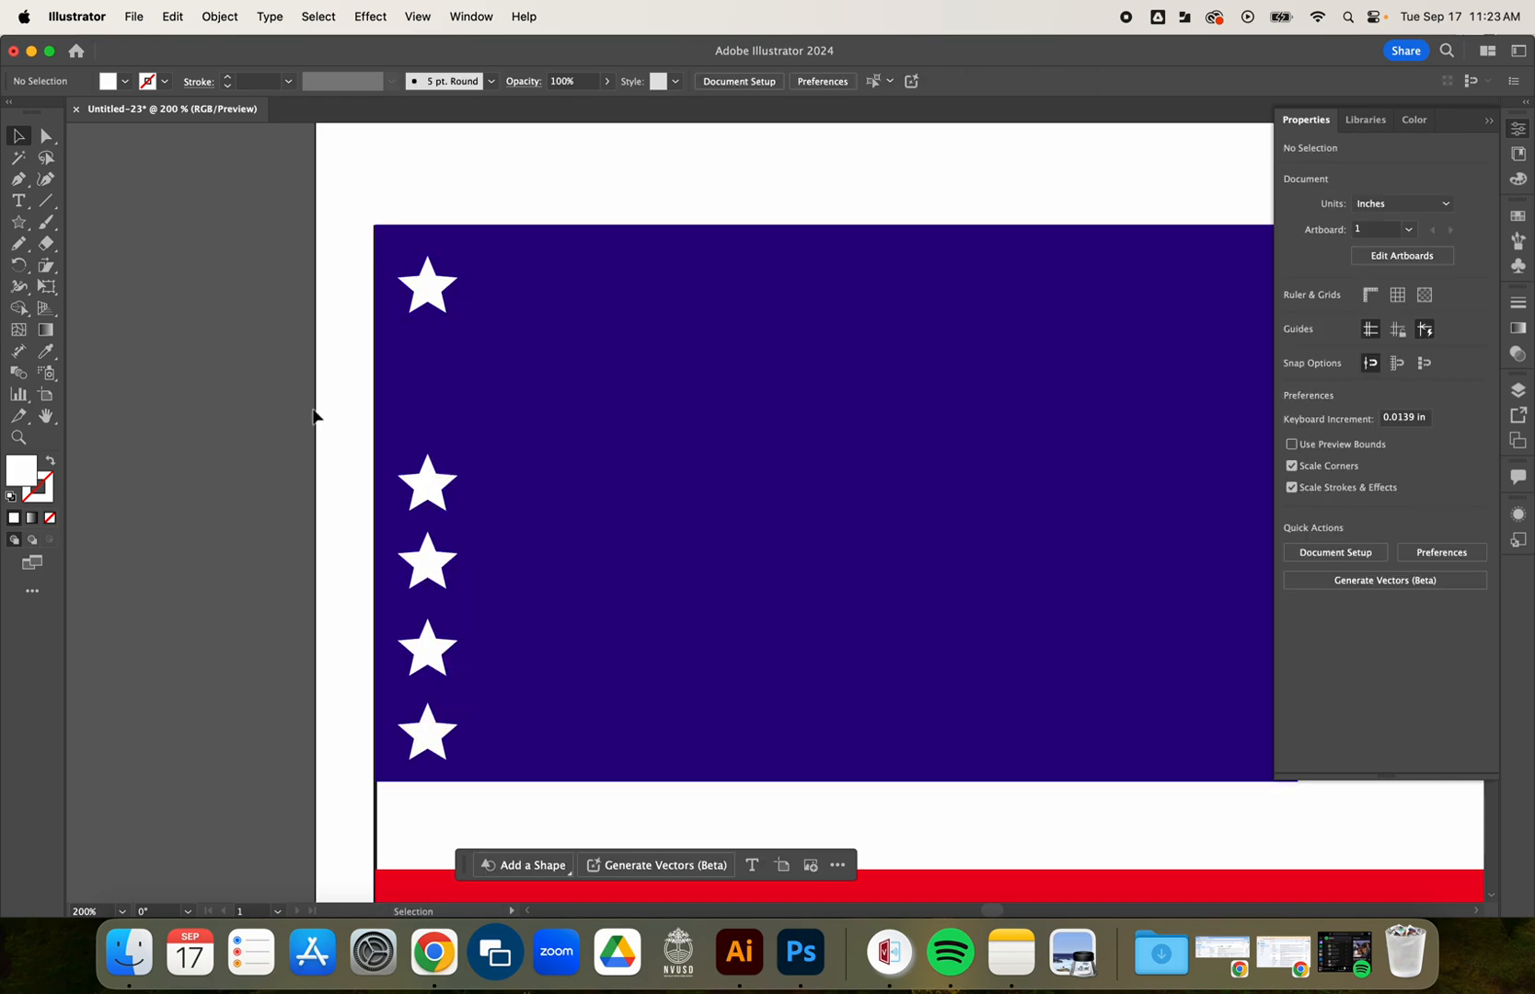
click(416, 296)
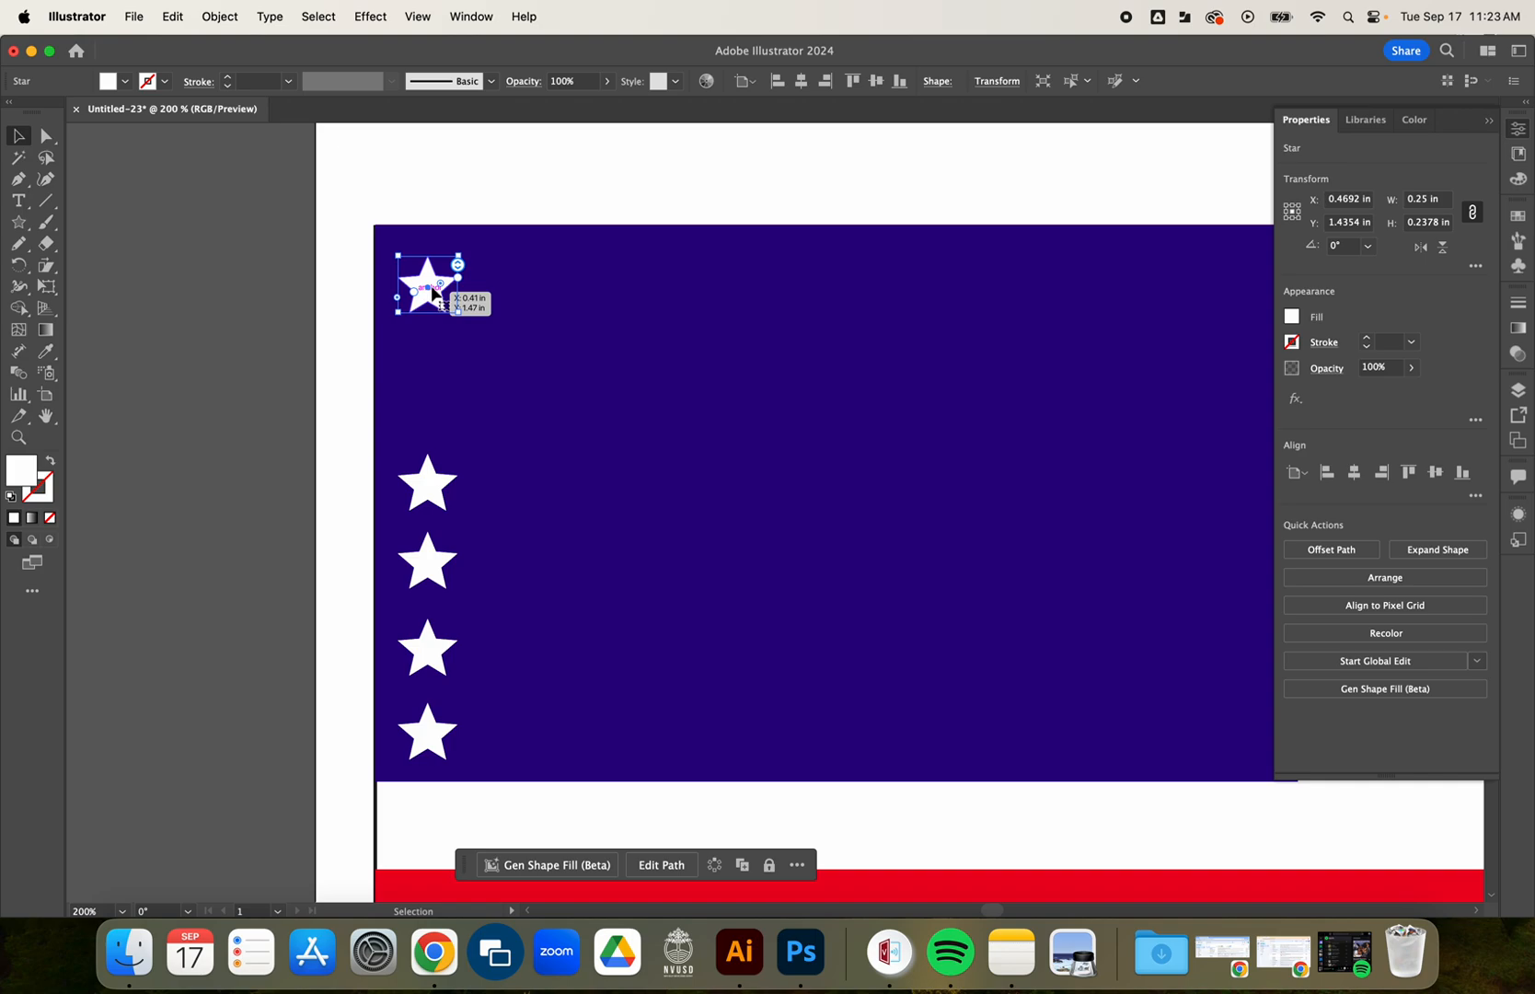
shift+click(434, 488)
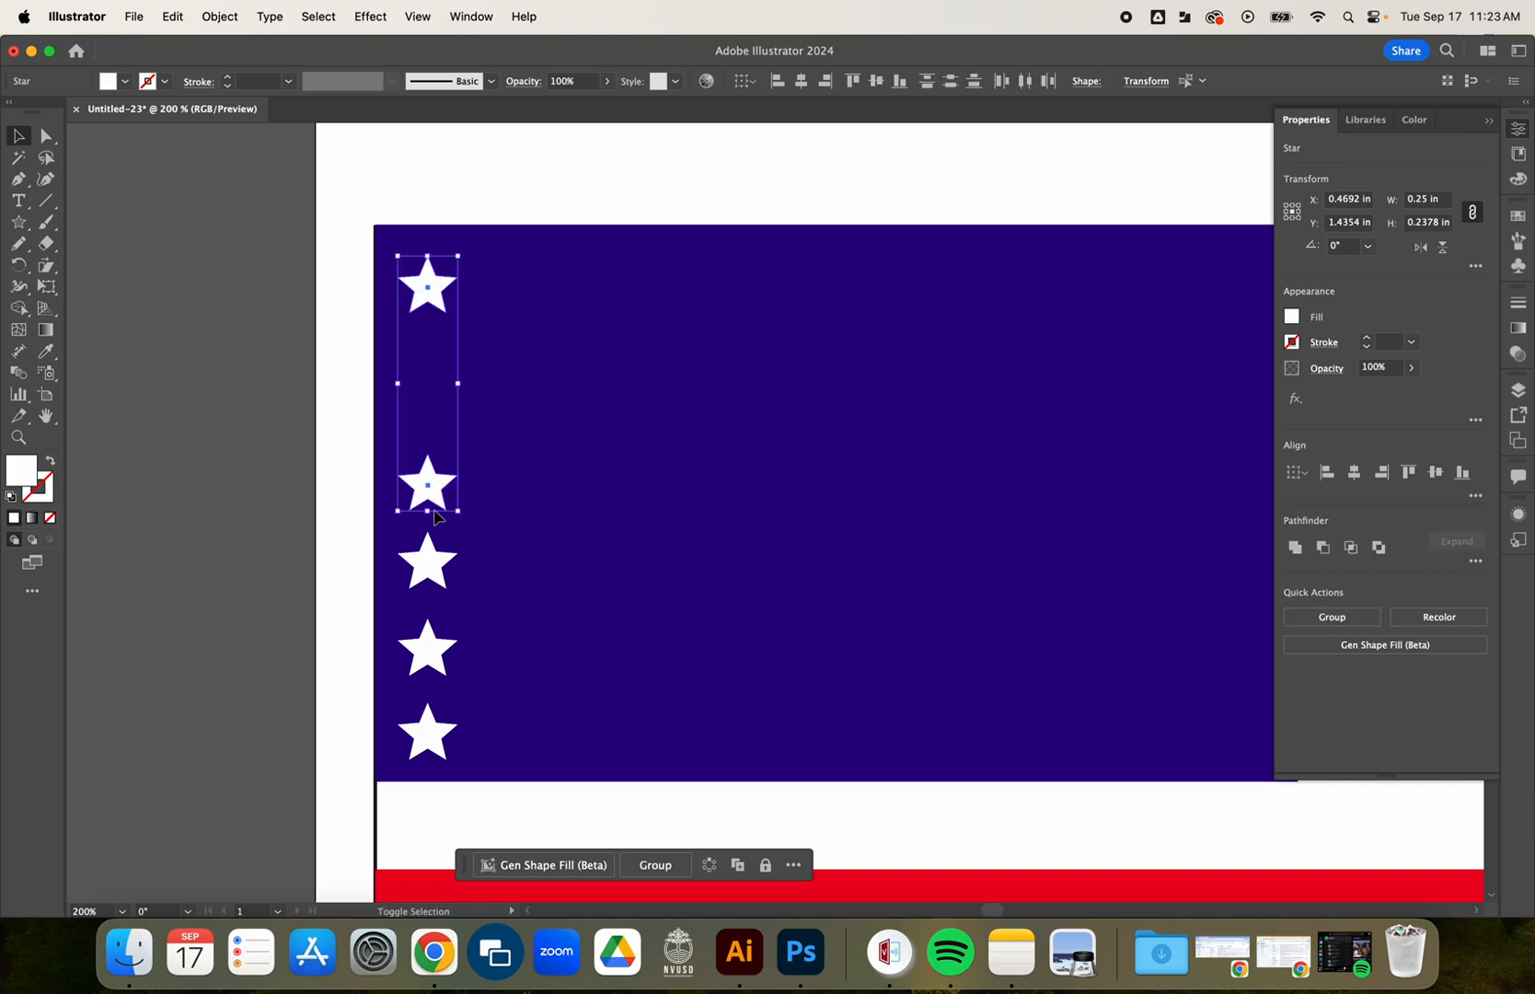
shift+click(436, 566)
shift+click(440, 644)
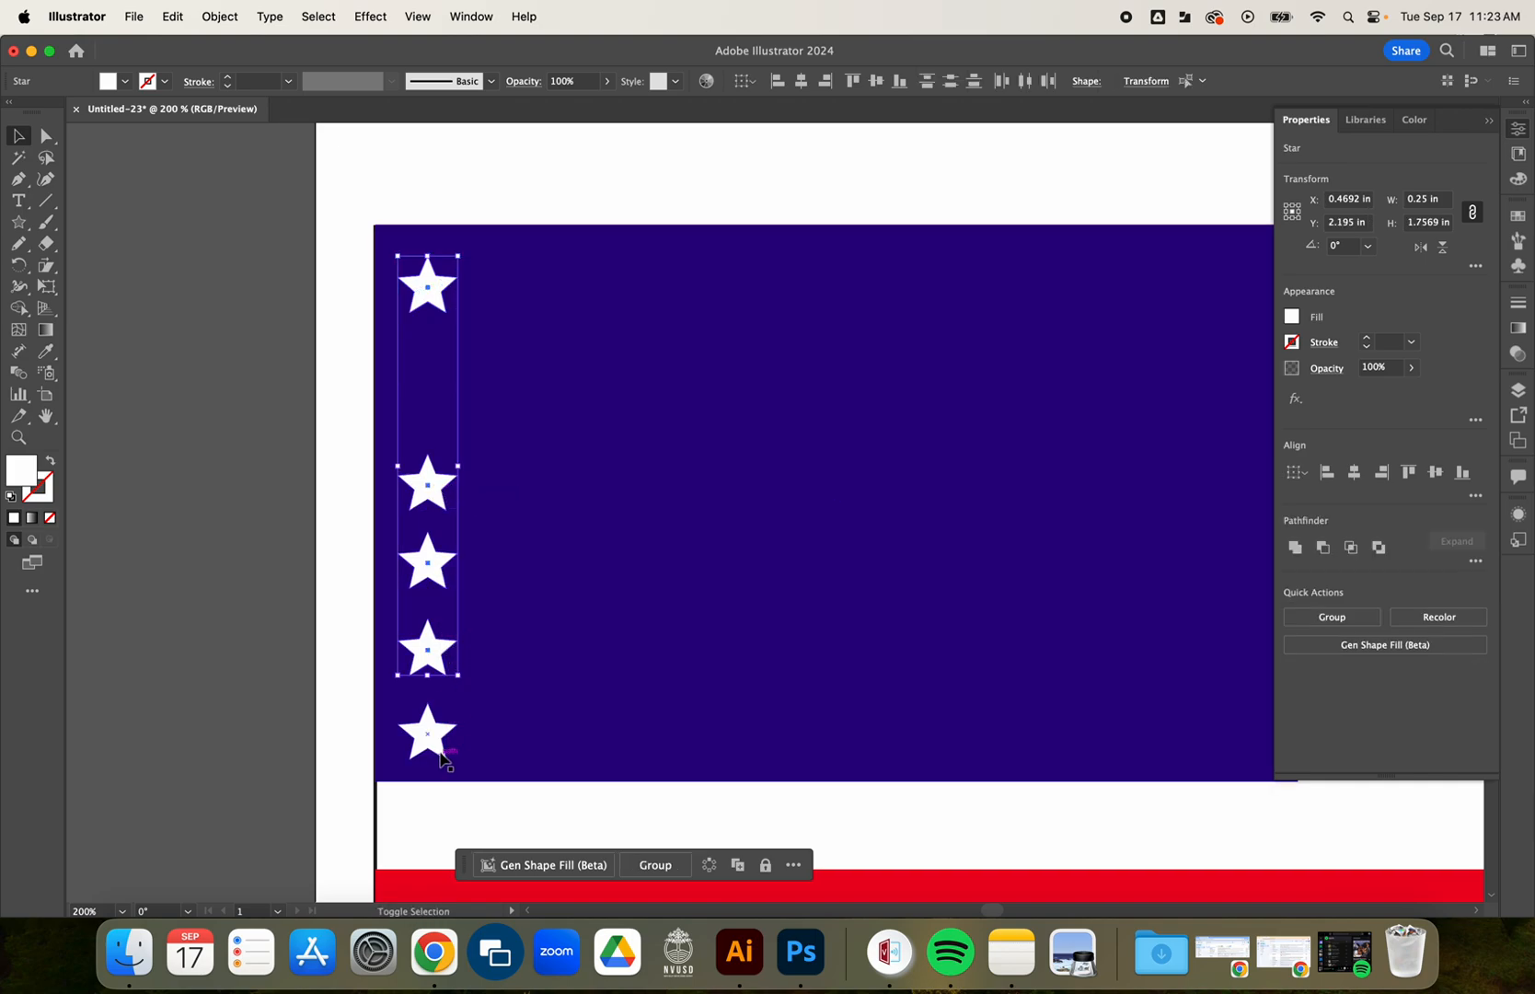
shift+click(428, 744)
Move the flag group slightly up and left on the artboard, and shift the flag and stars together a little further.
drag(561, 669, 525, 610)
click(288, 347)
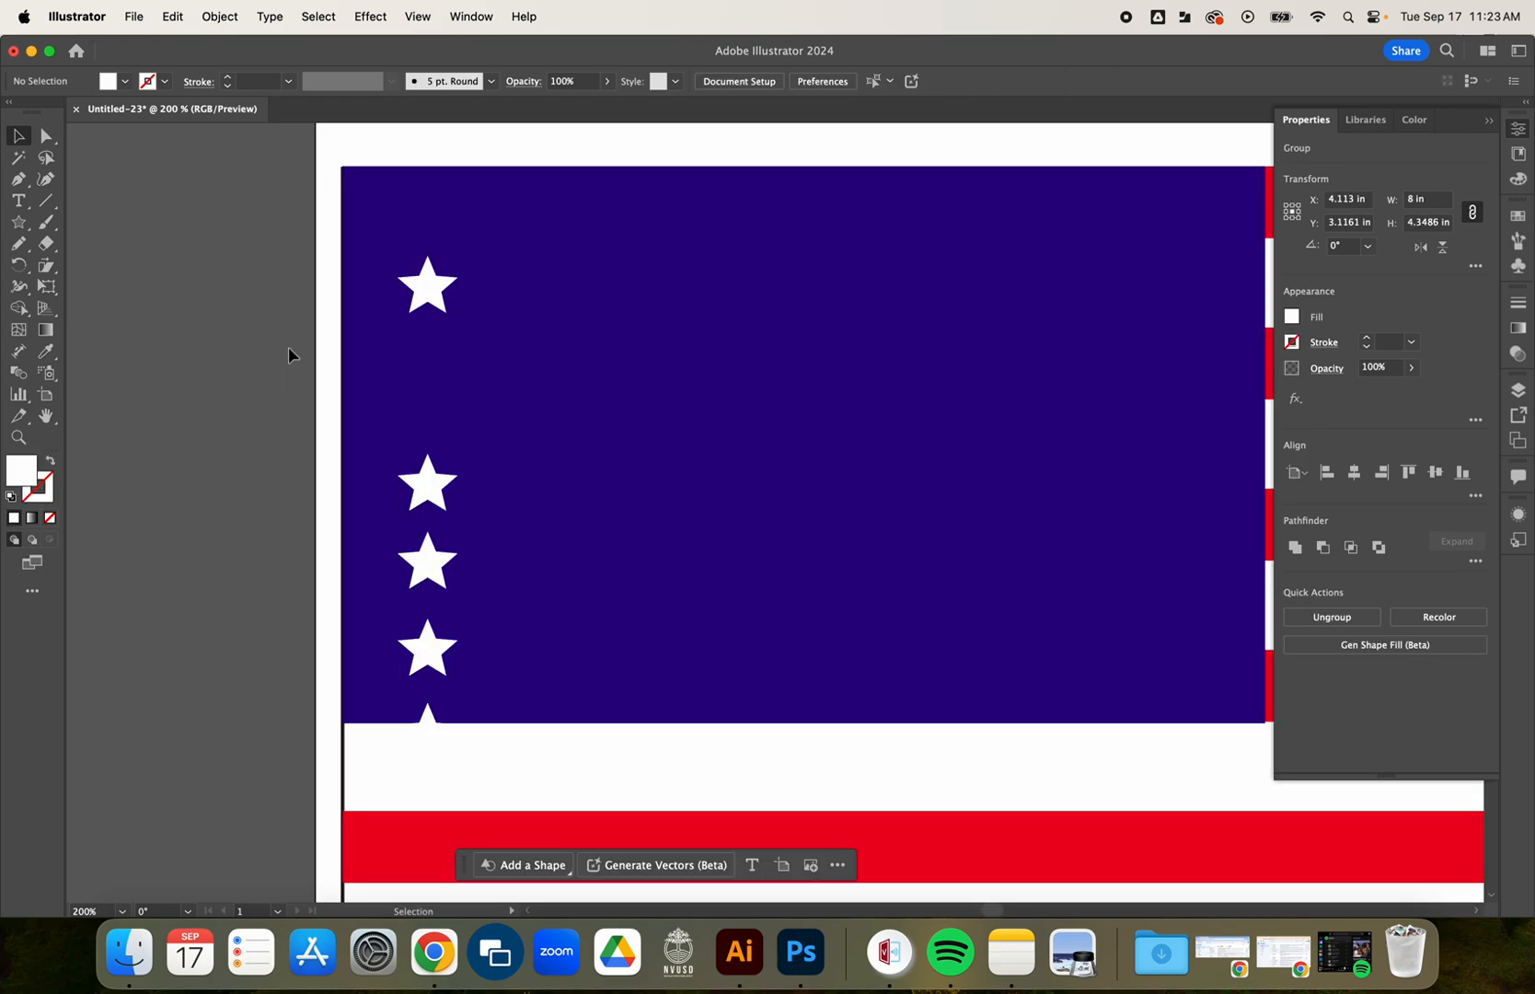
drag(332, 335, 484, 671)
drag(494, 733, 492, 733)
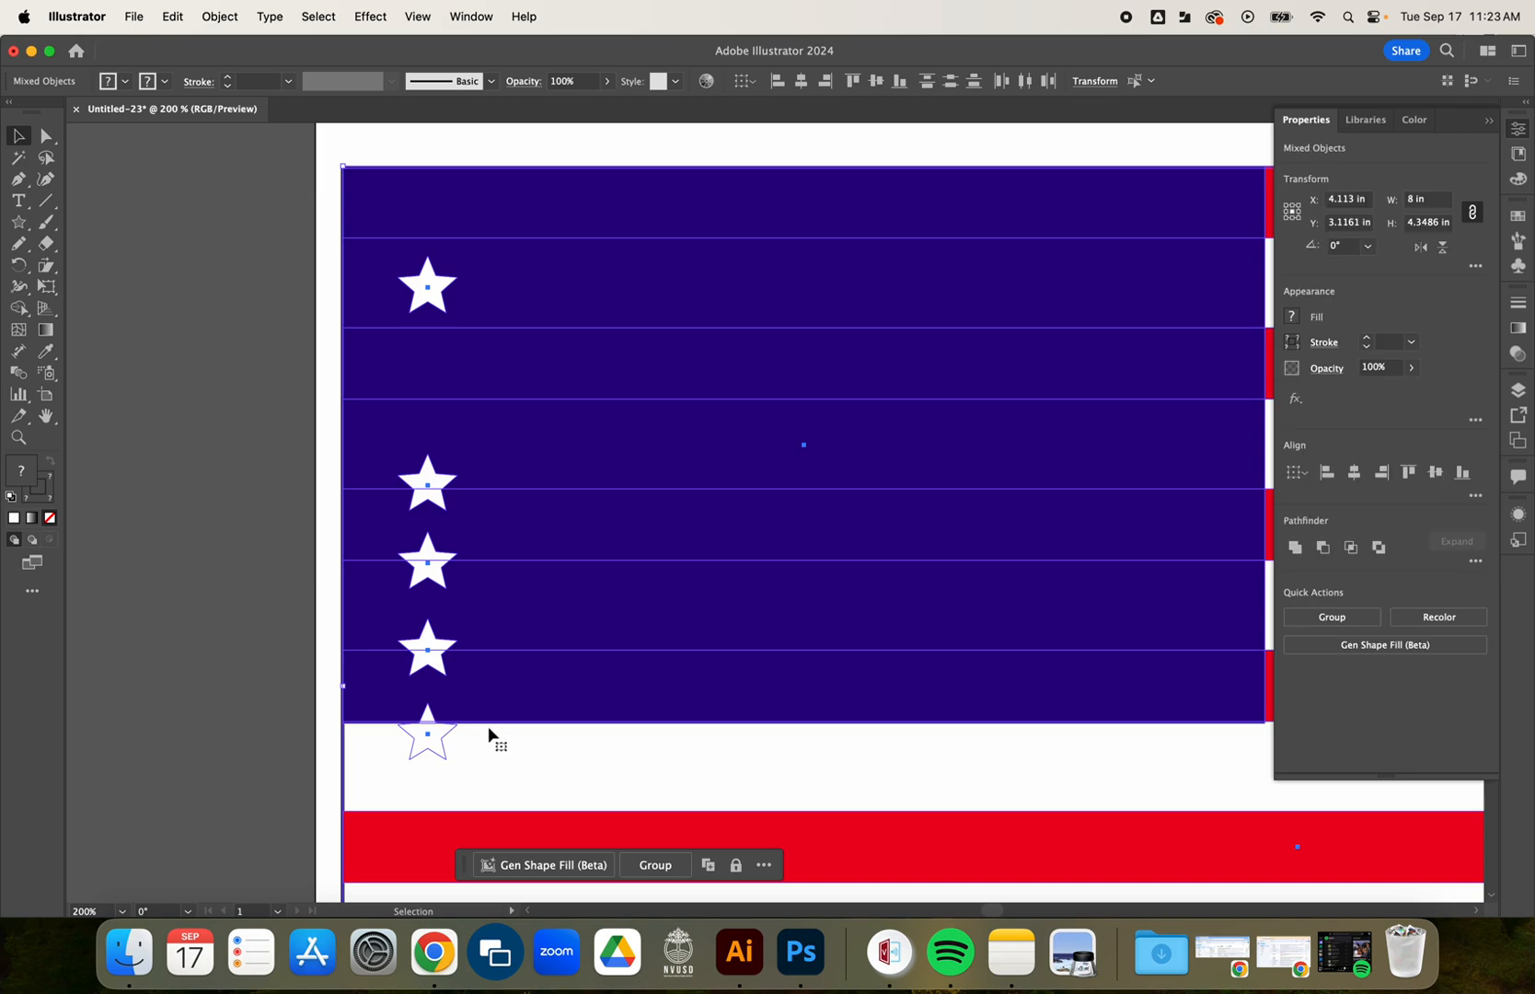
mouse_move(388, 356)
mouse_down()
mouse_move(411, 343)
mouse_move(382, 352)
mouse_up()
click(257, 346)
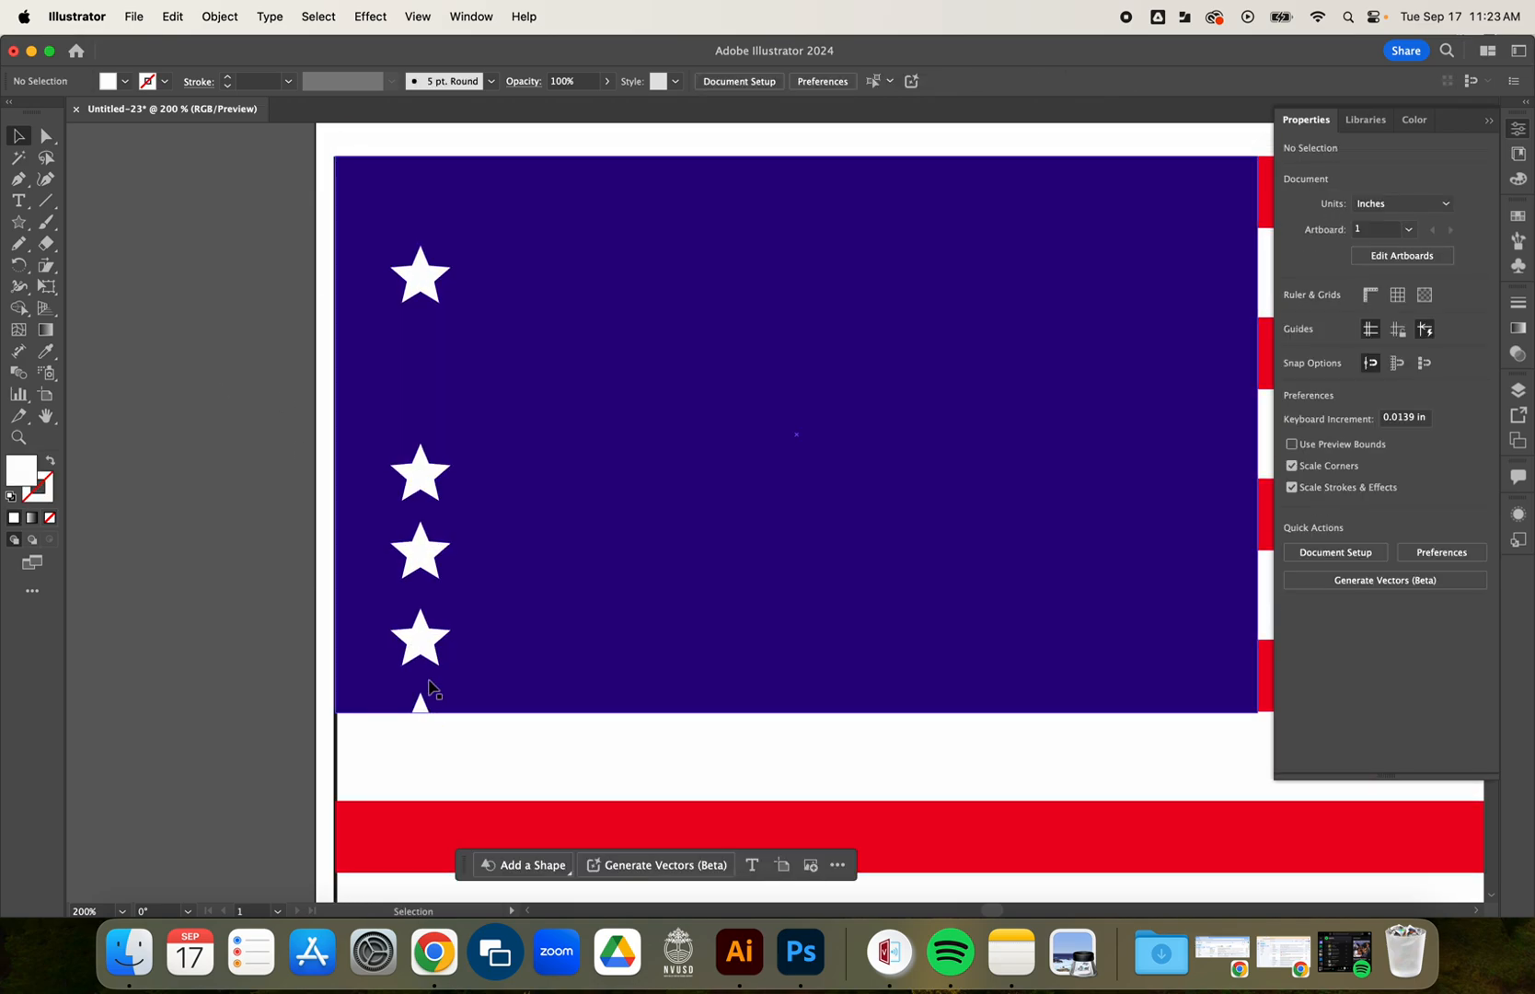
Select the five stars and move the column closer to the upper-left corner so it fits inside the blue rectangle.
click(421, 729)
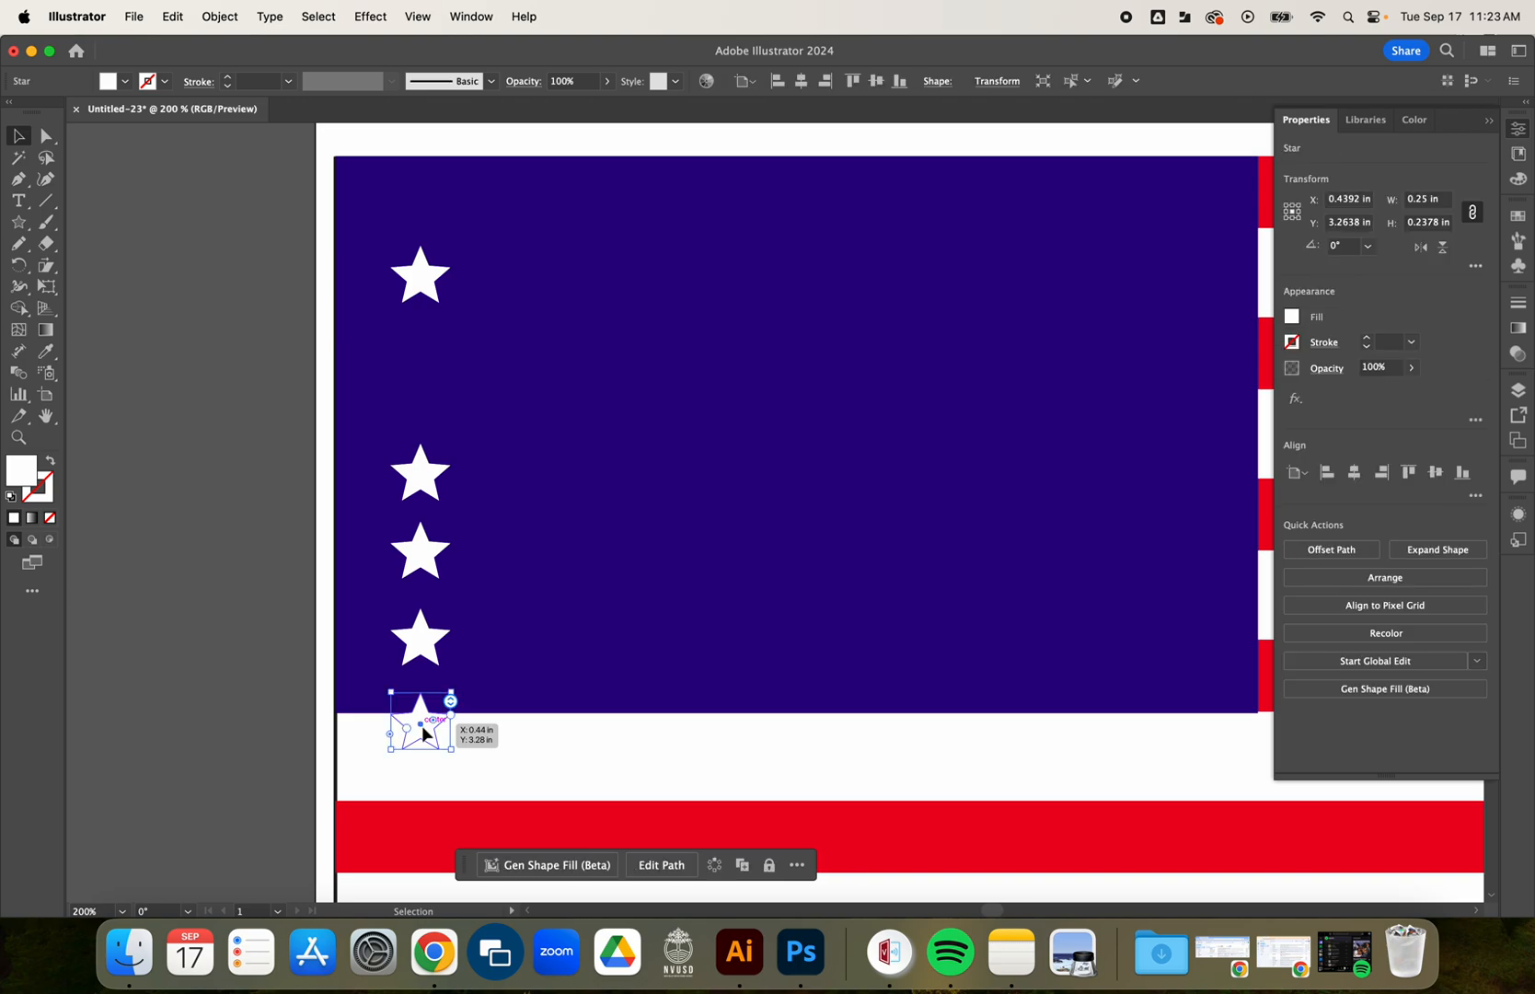
shift+click(421, 638)
shift+click(416, 563)
shift+click(420, 471)
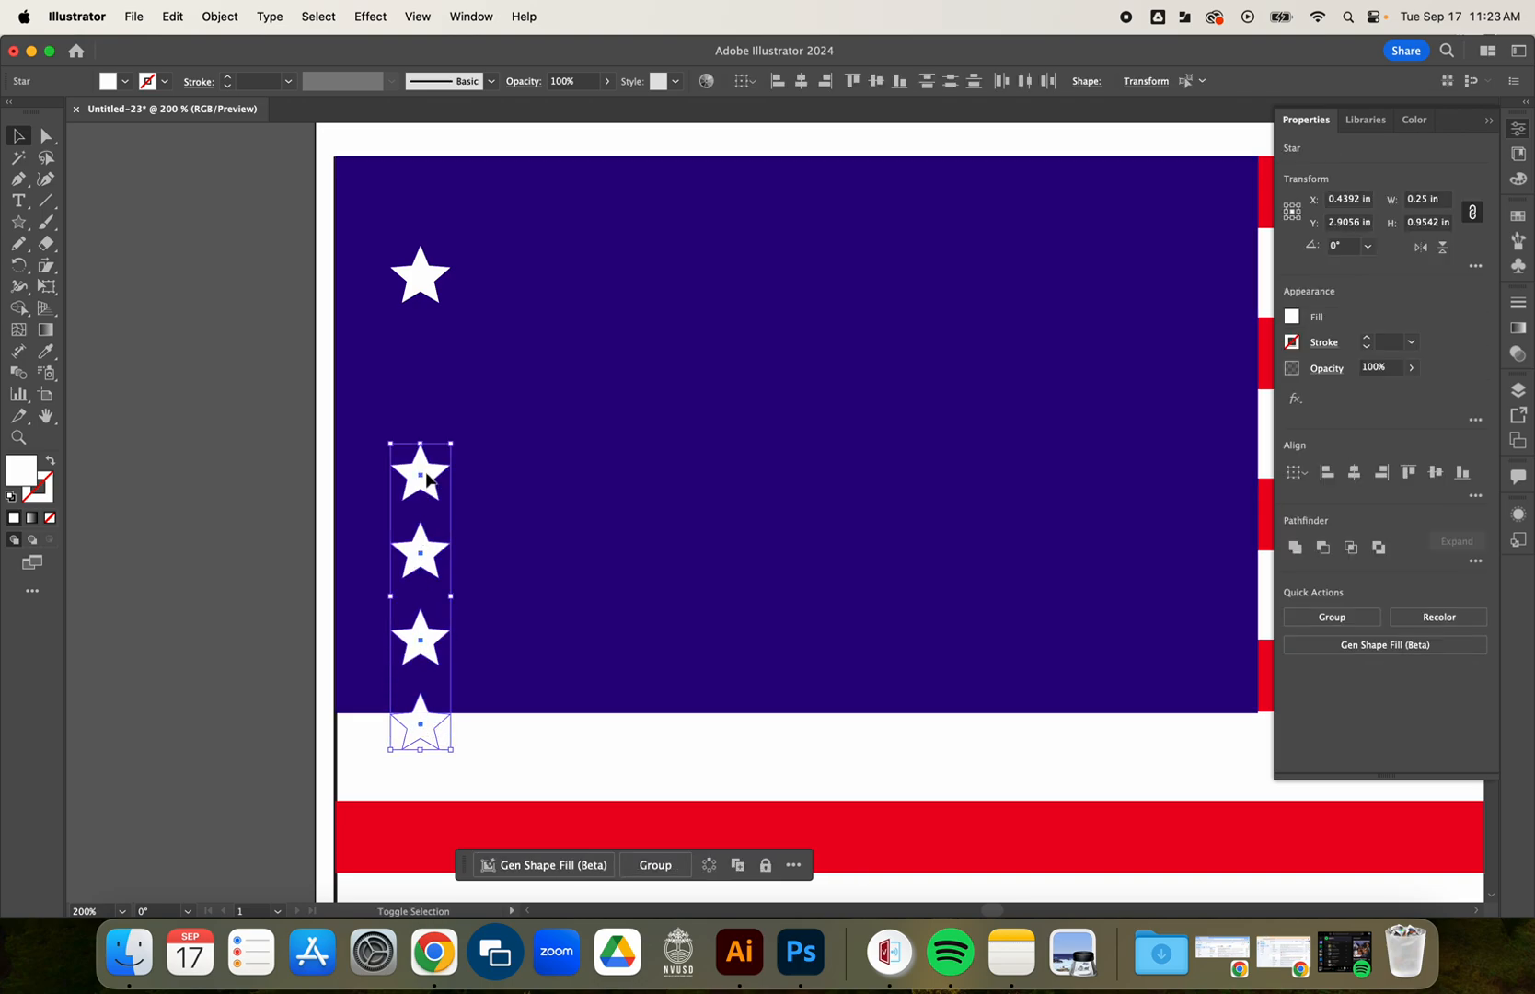
shift+click(429, 282)
drag(431, 285, 395, 217)
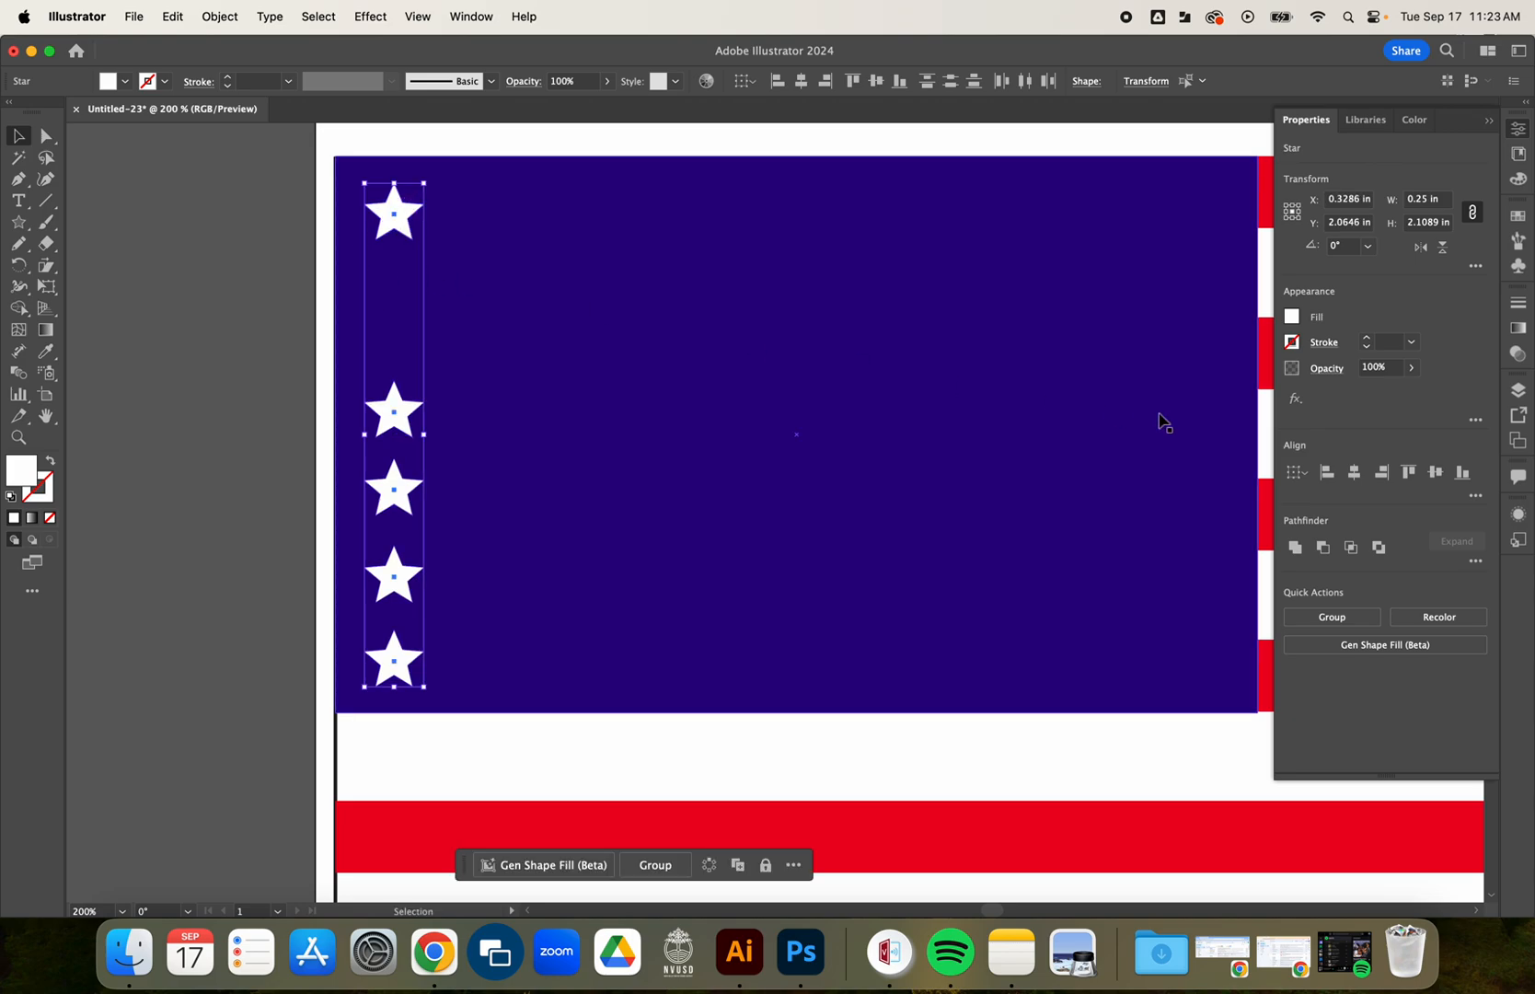
Distribute the five stars evenly by their vertical centers.
click(1478, 497)
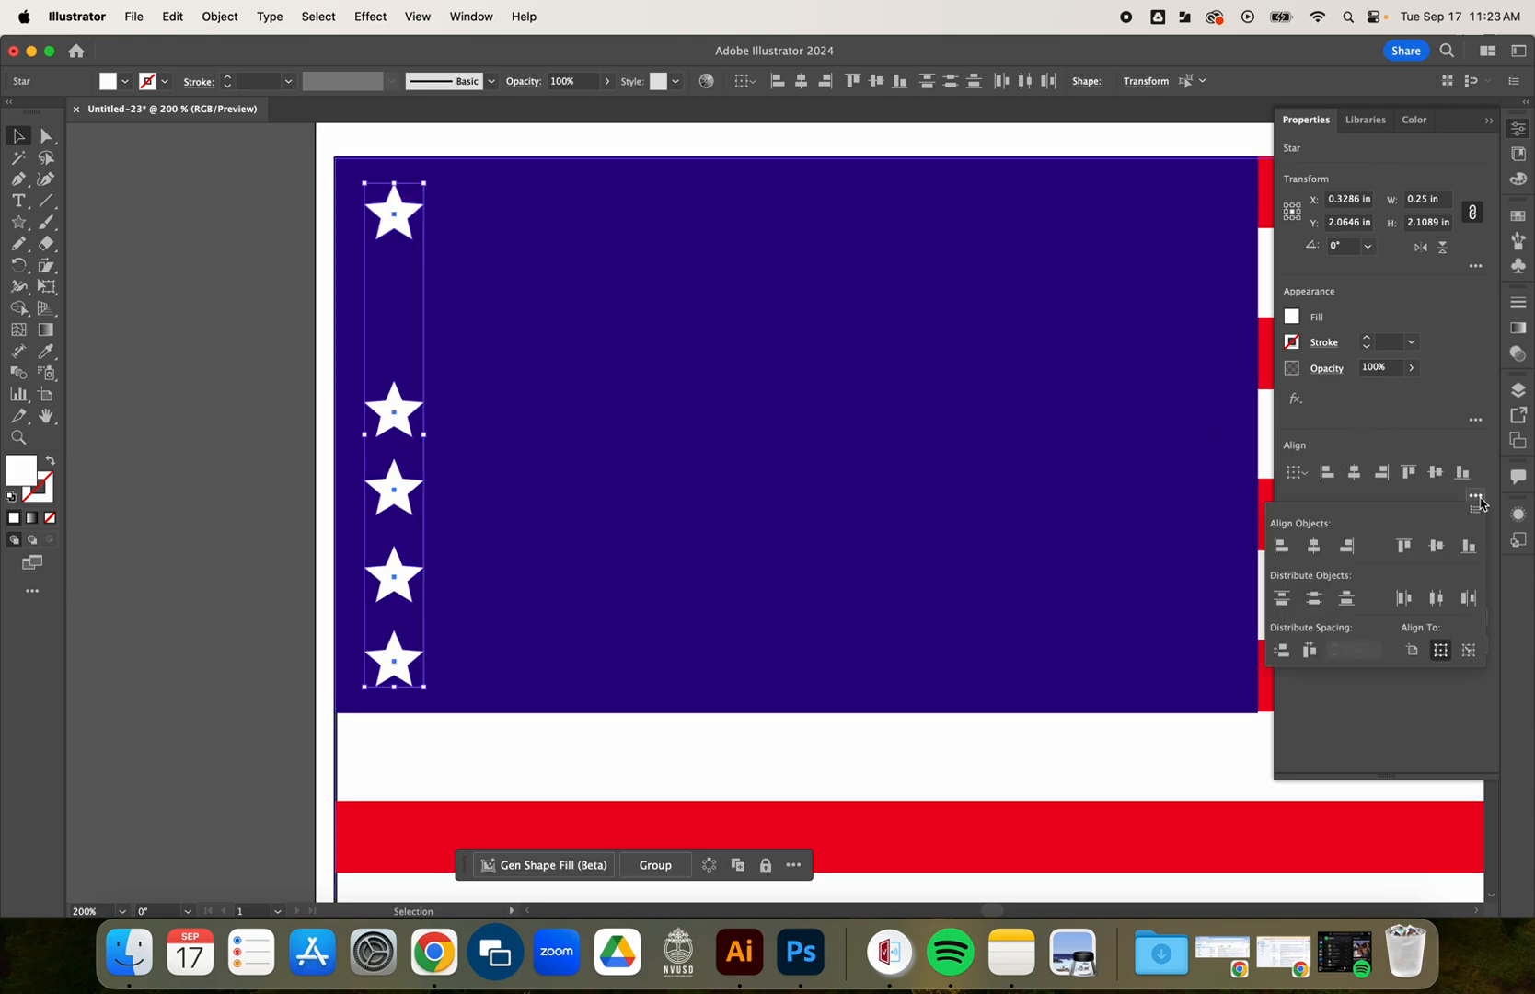
click(1314, 599)
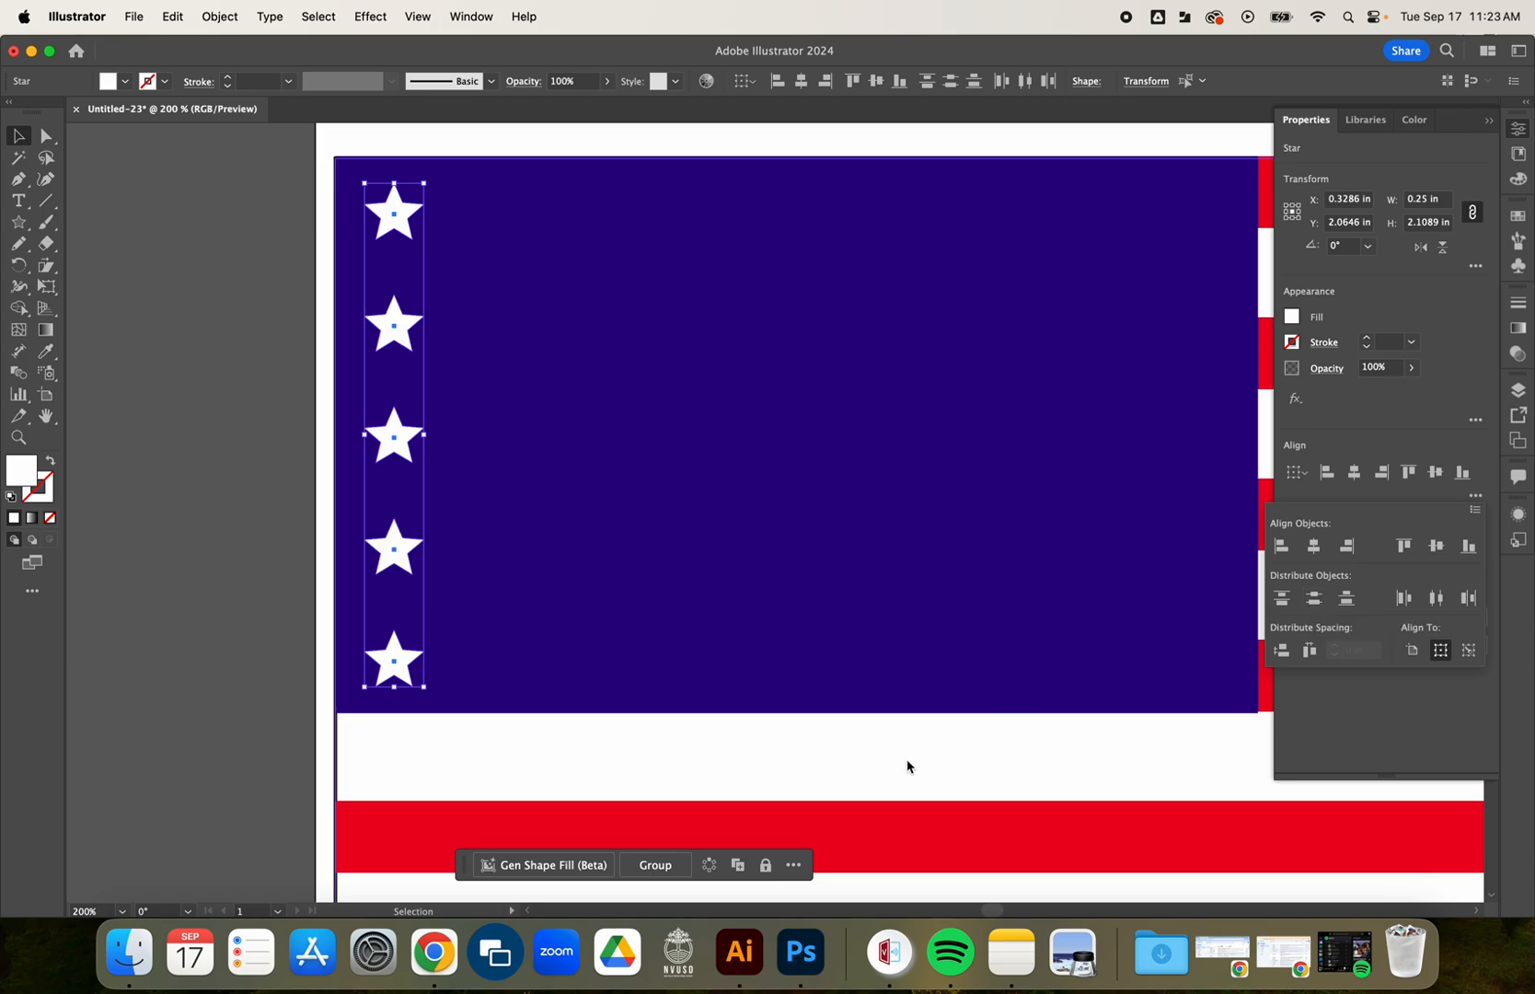
click(221, 548)
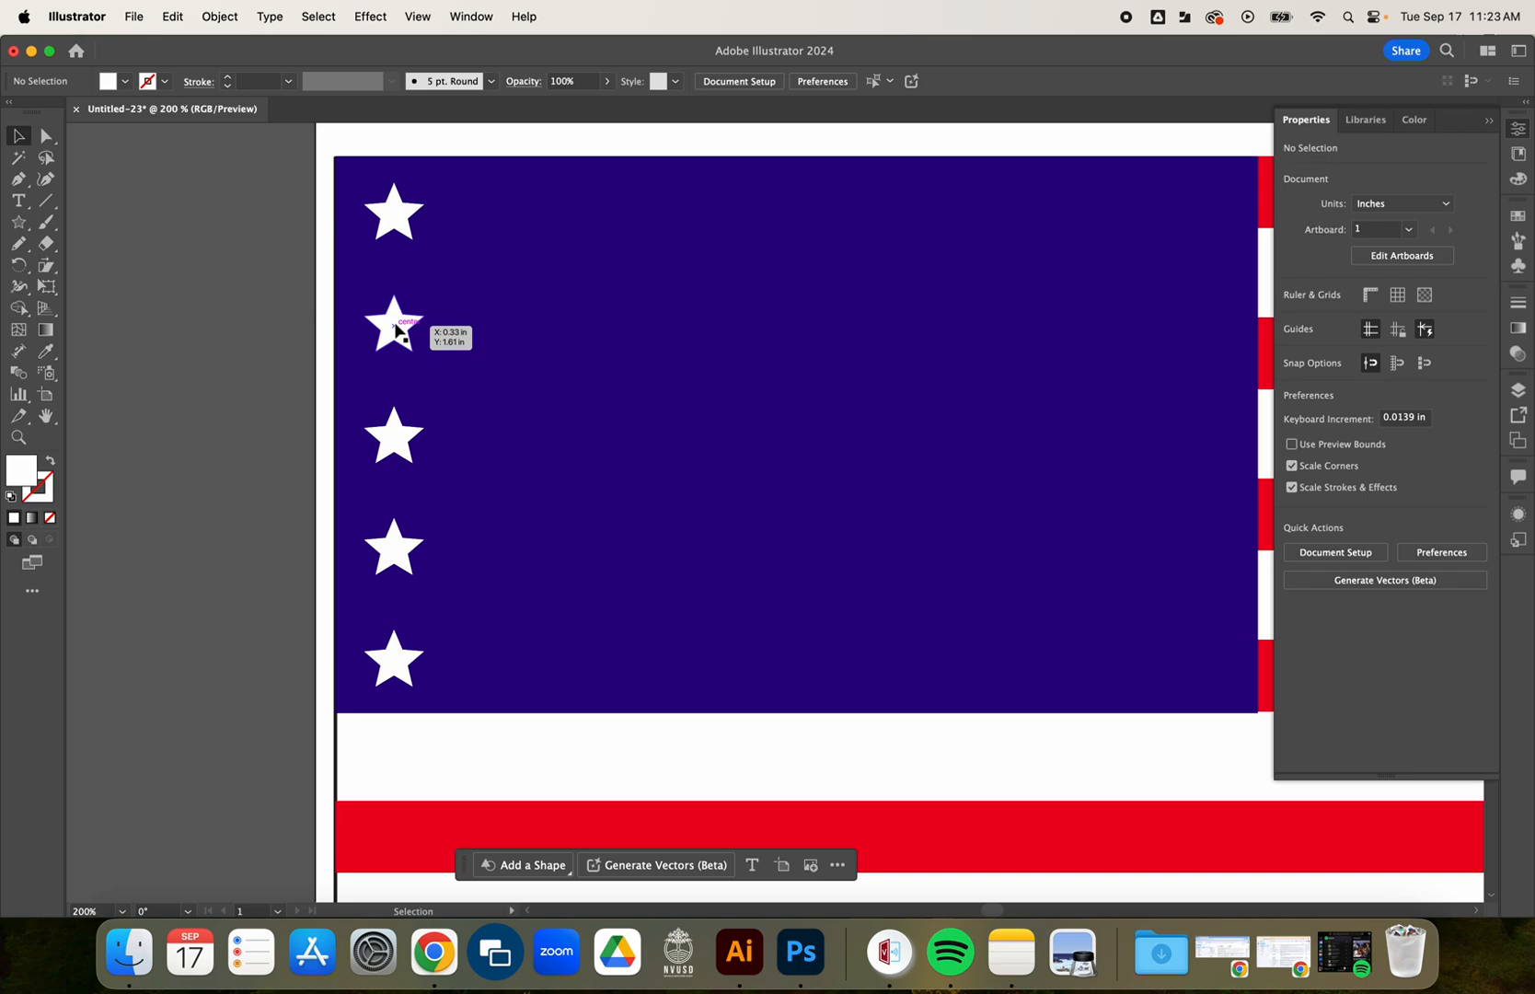
Select all five stars in the column and group them.
mouse_move(395, 331)
mouse_down()
mouse_move(430, 335)
mouse_move(396, 333)
mouse_up()
click(402, 217)
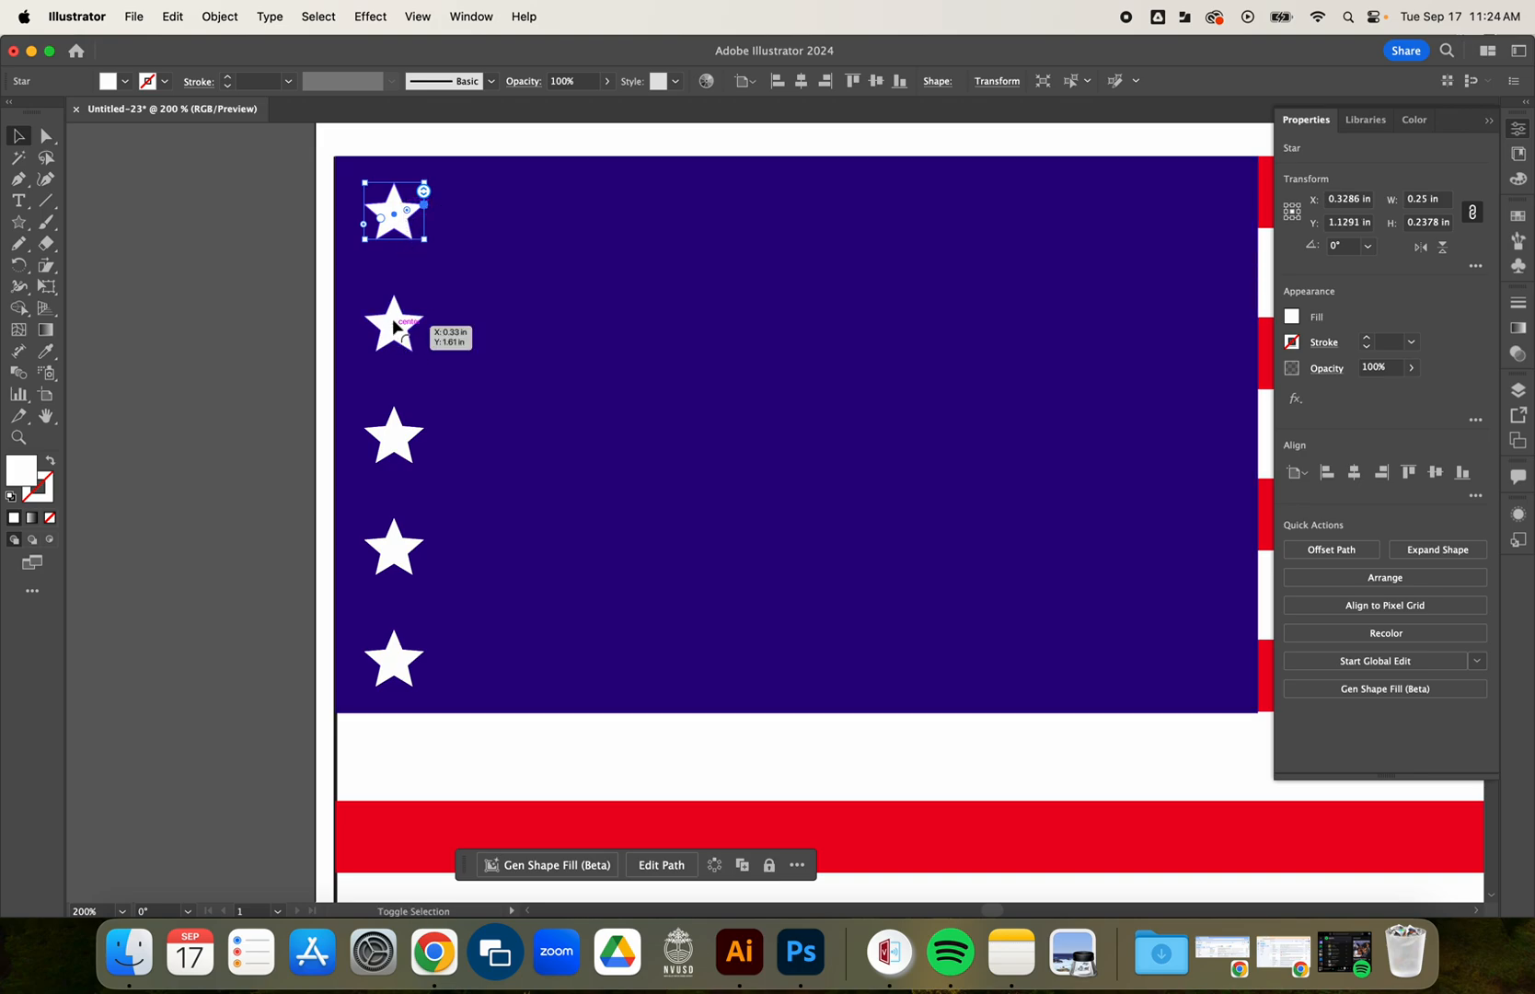
shift+click(398, 325)
shift+click(397, 442)
shift+click(401, 543)
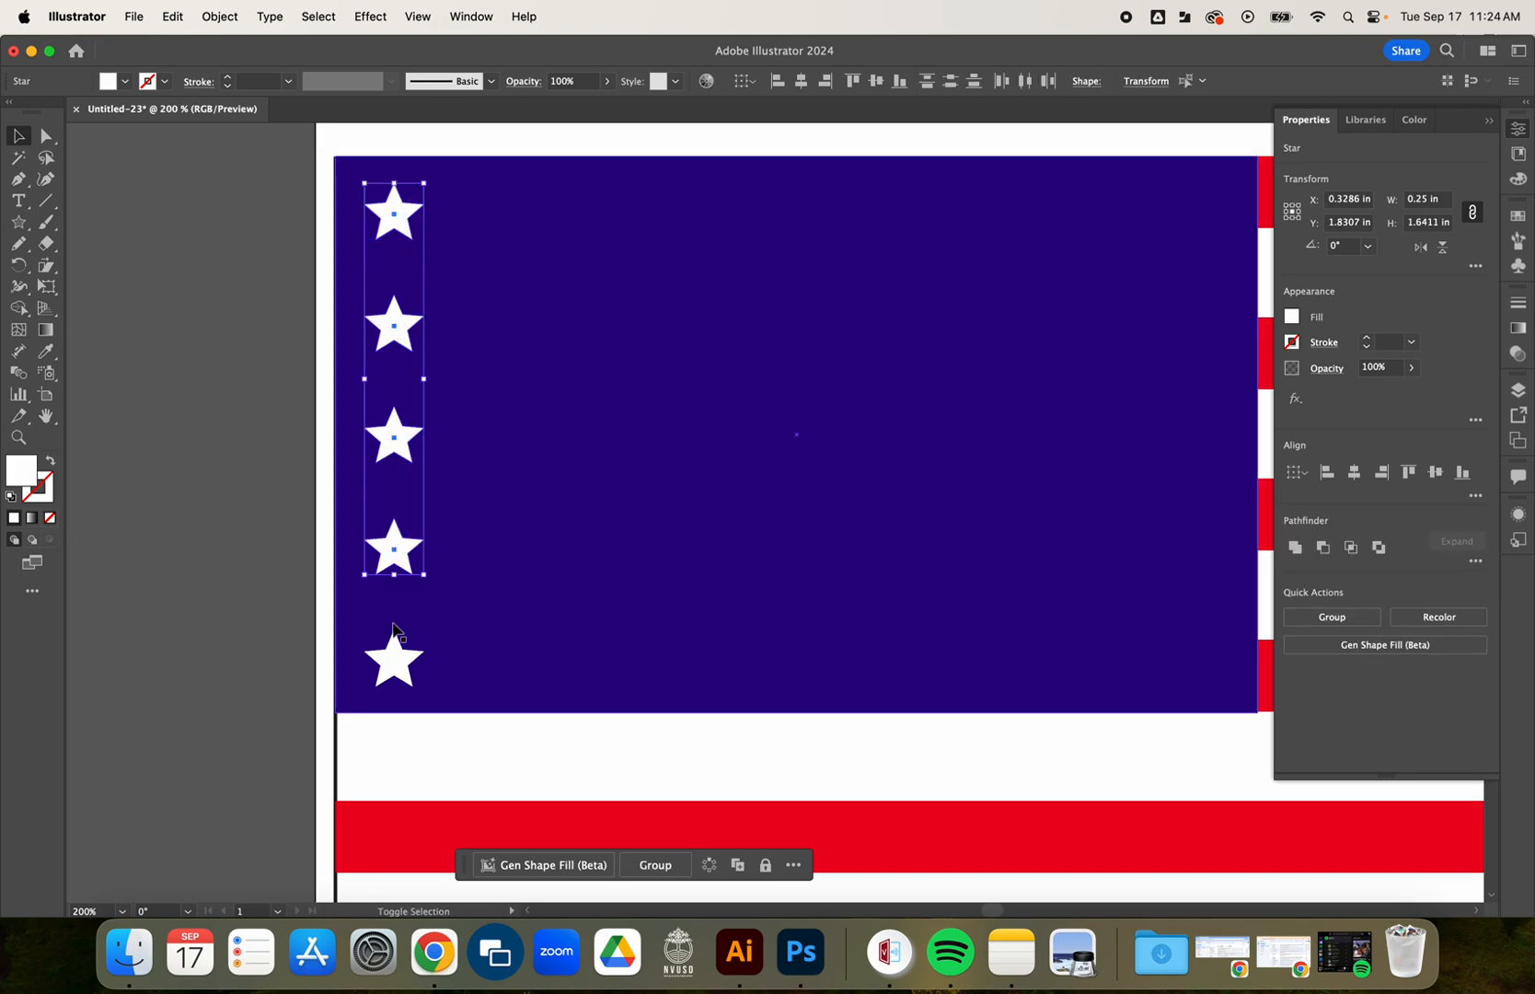
shift+click(408, 652)
key(super+g)
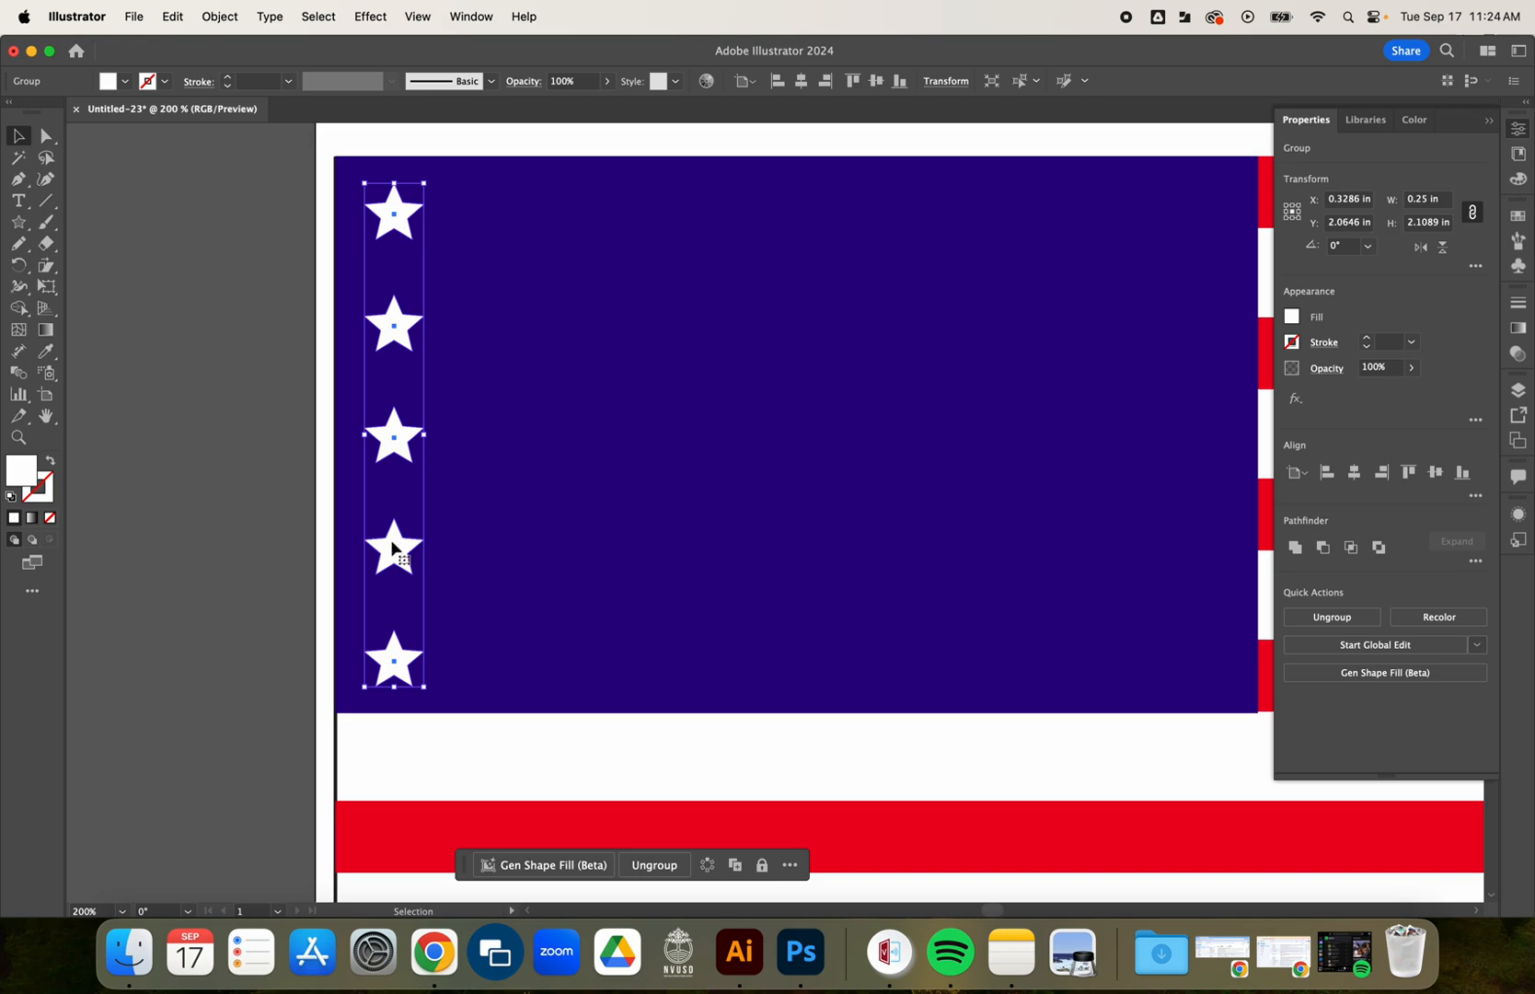
Duplicate the star column across the blue rectangle to its right edge and delete the surplus second column, keeping six columns.
drag(393, 548, 1195, 531)
drag(1196, 442, 558, 436)
click(859, 463)
click(1028, 443)
click(771, 460)
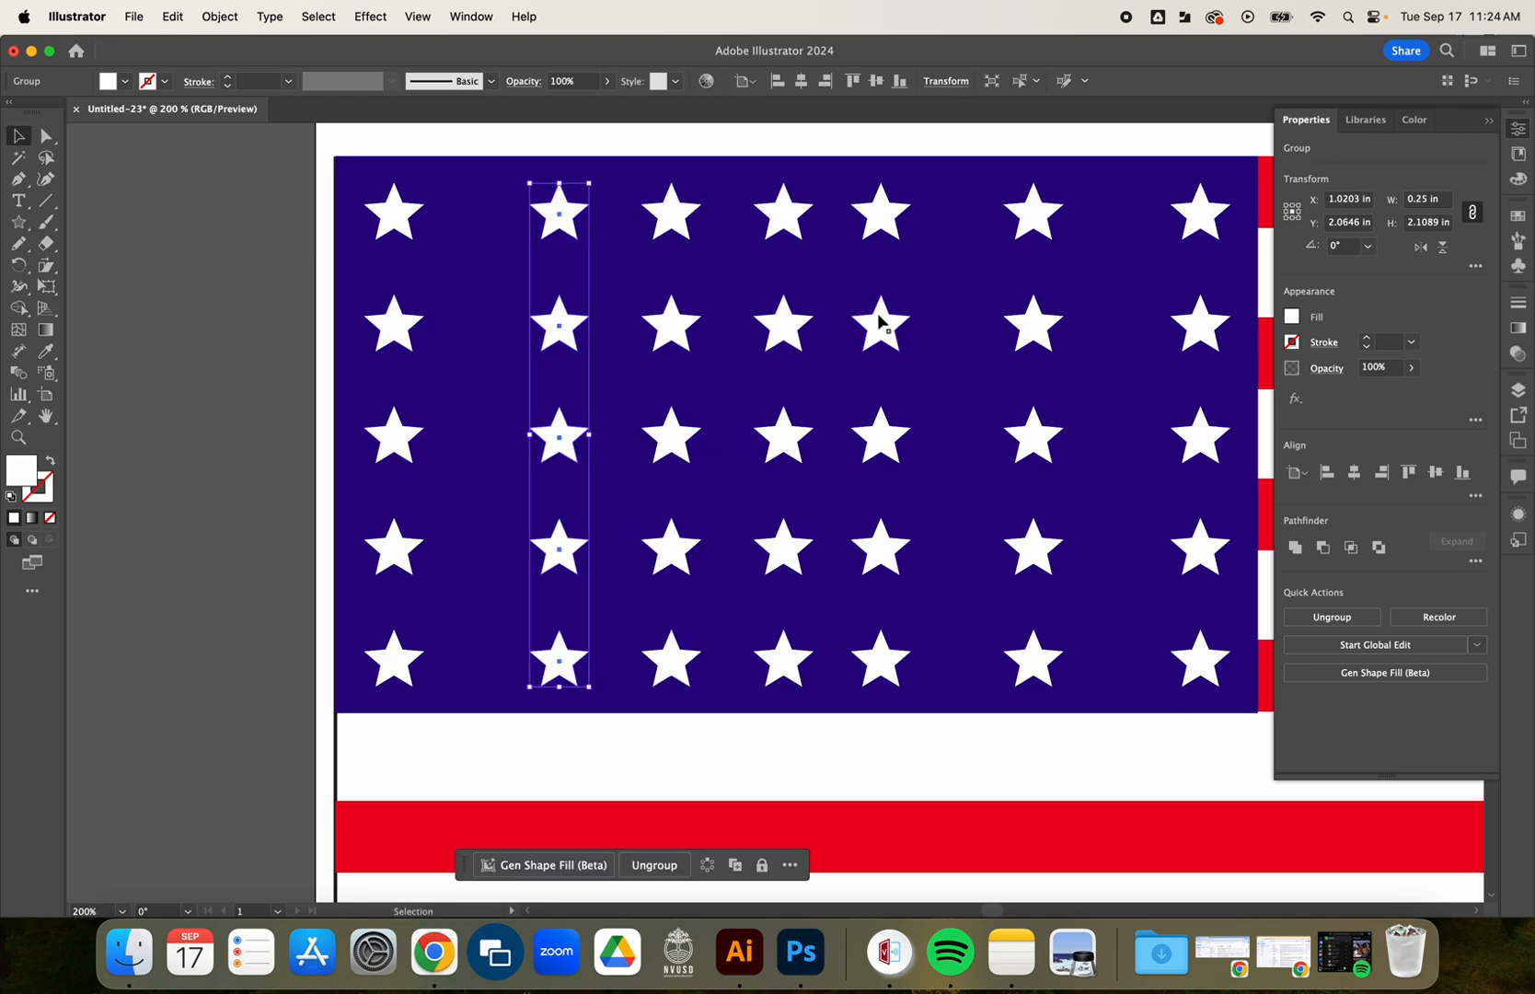
key(Delete)
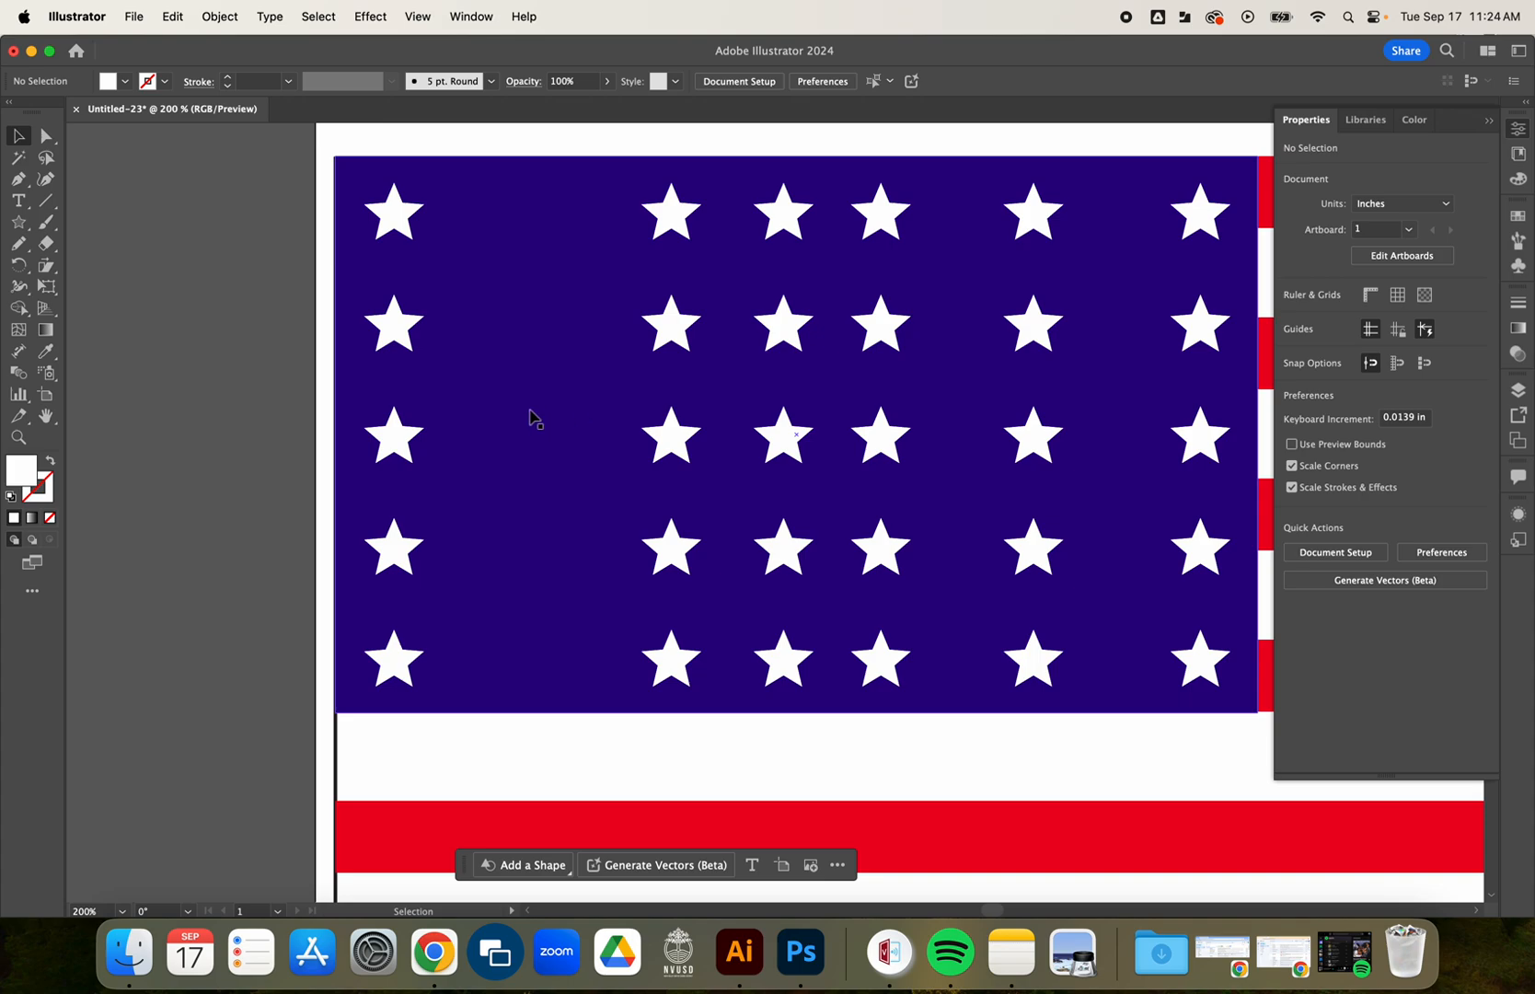
Select the six star columns, distribute them evenly by their horizontal centers and align their vertical centers.
click(394, 328)
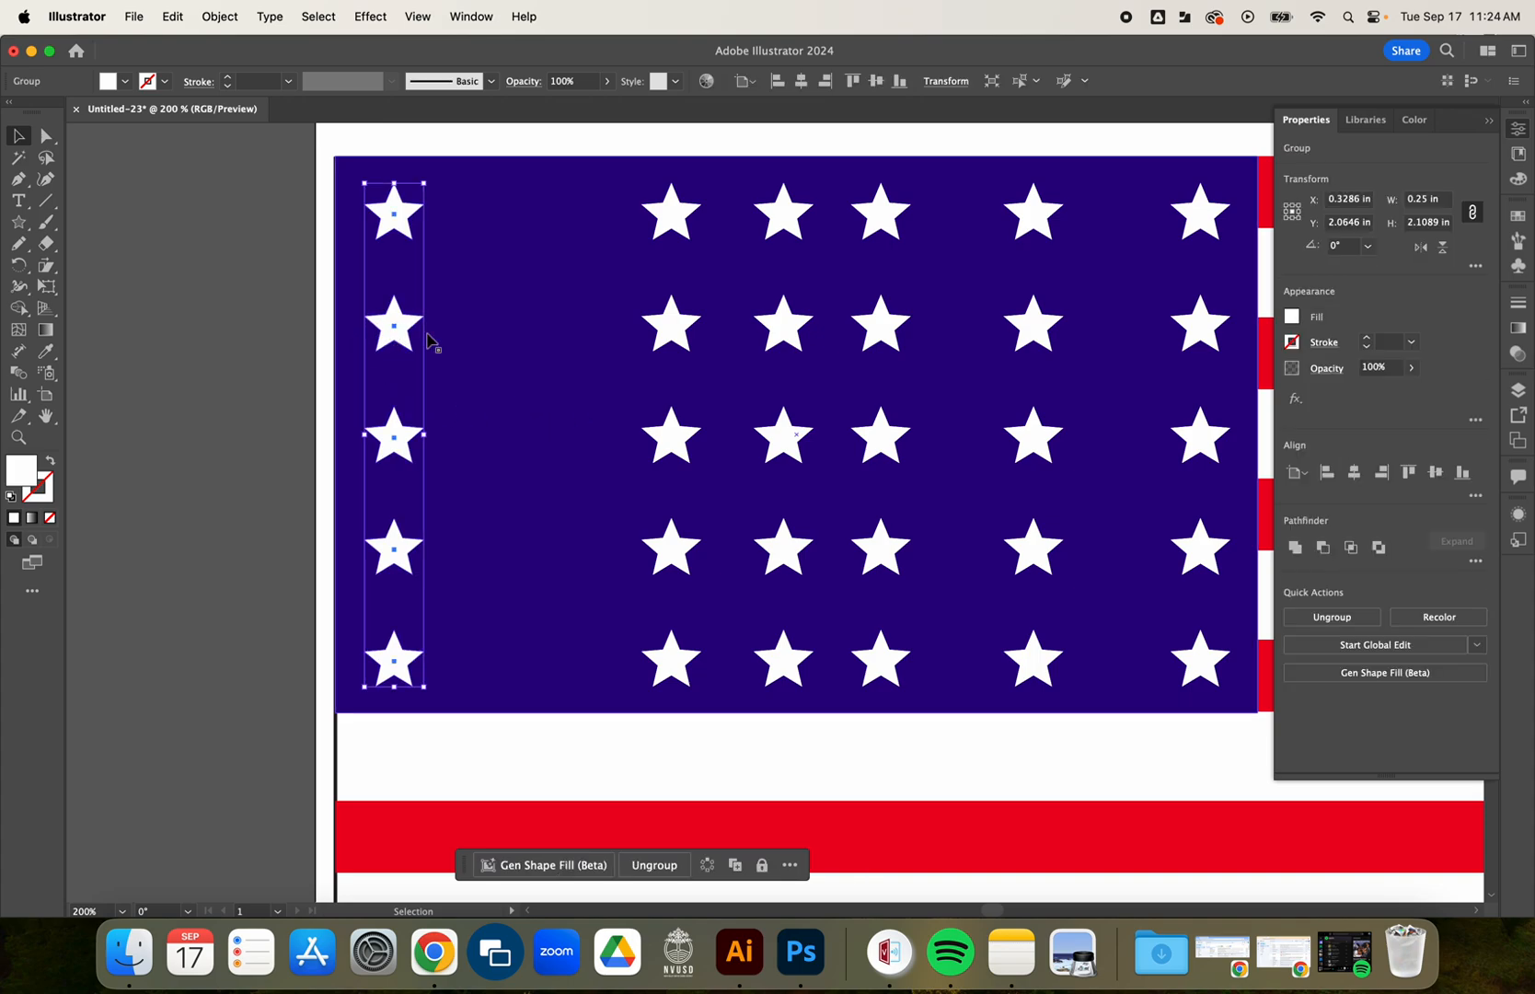
shift+click(670, 330)
shift+click(785, 330)
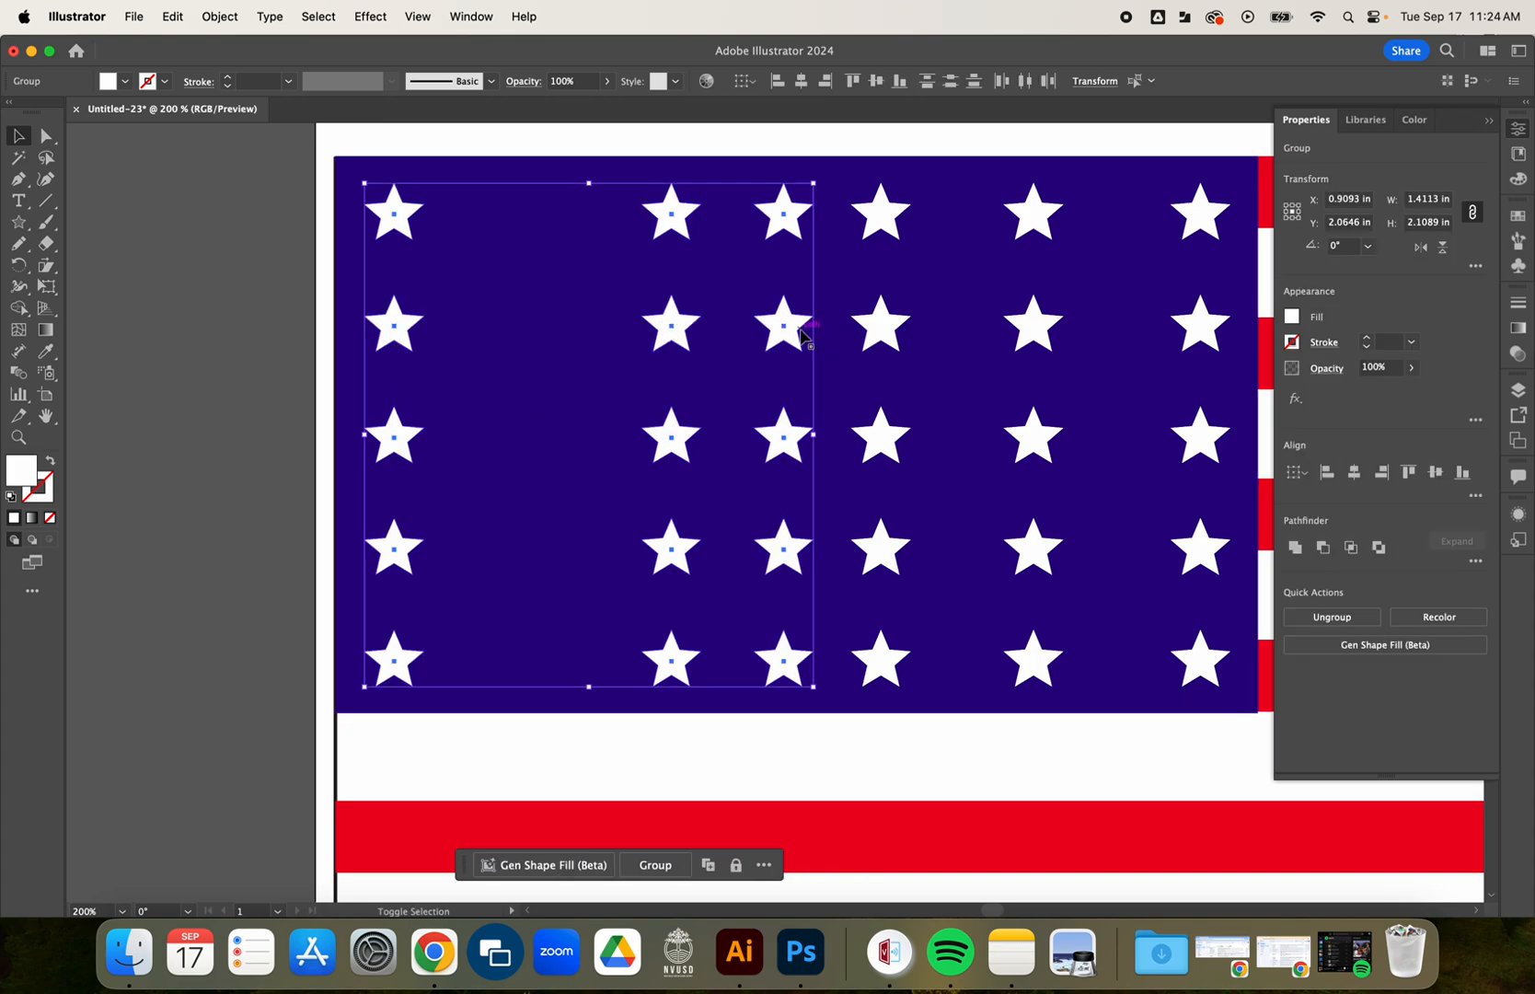
shift+click(886, 331)
shift+click(1022, 331)
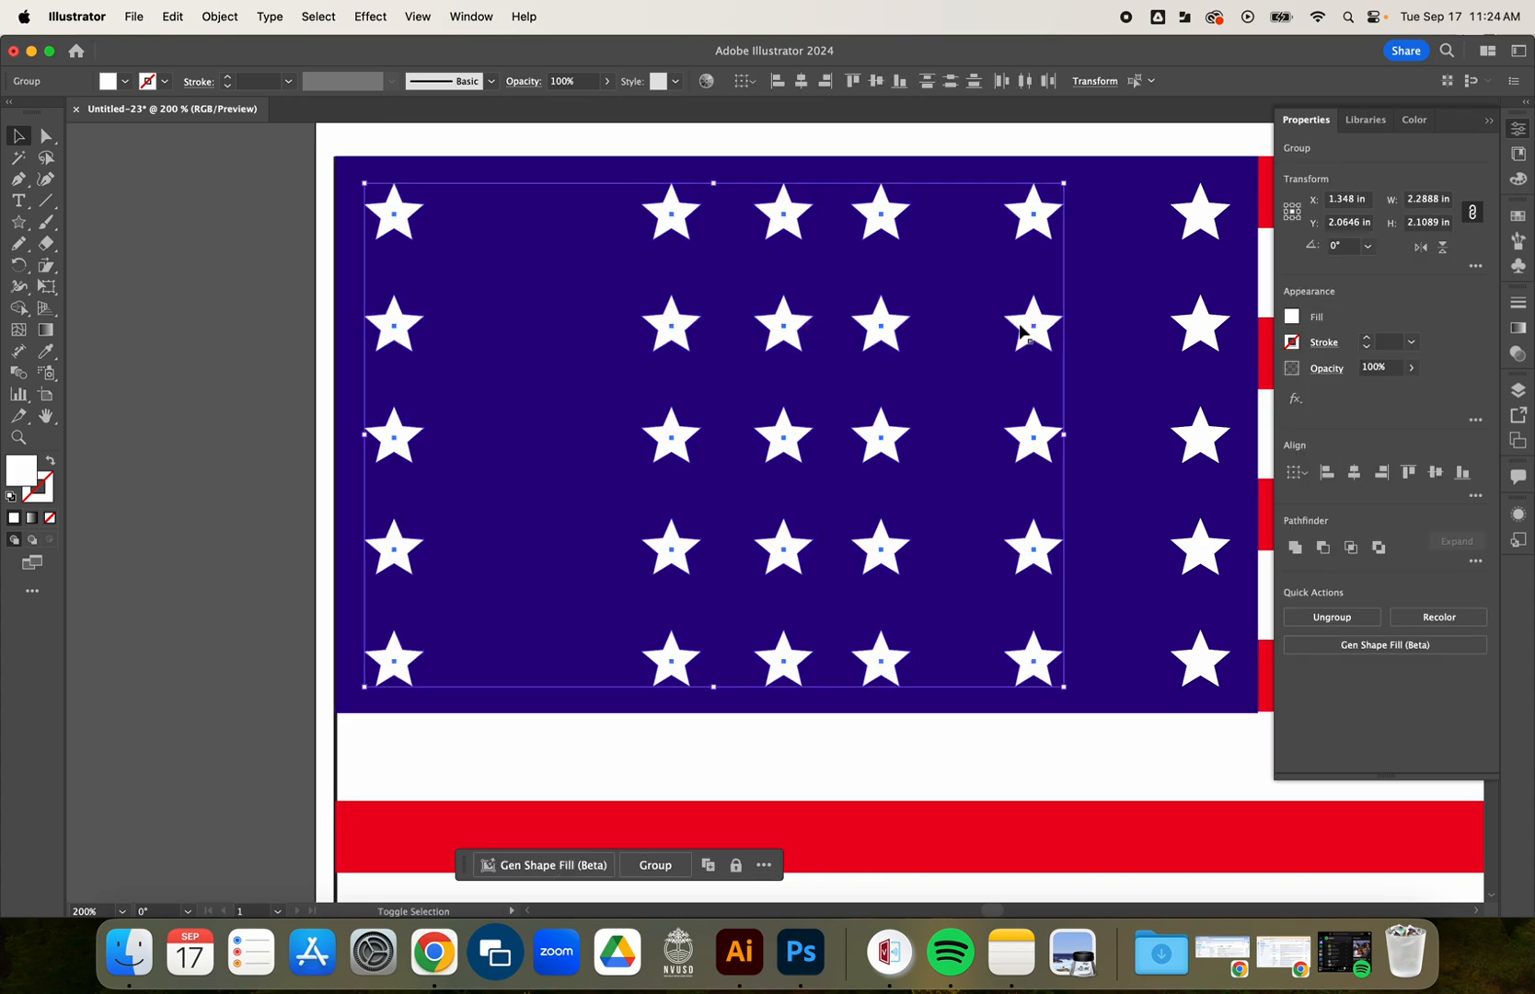
shift+click(1198, 336)
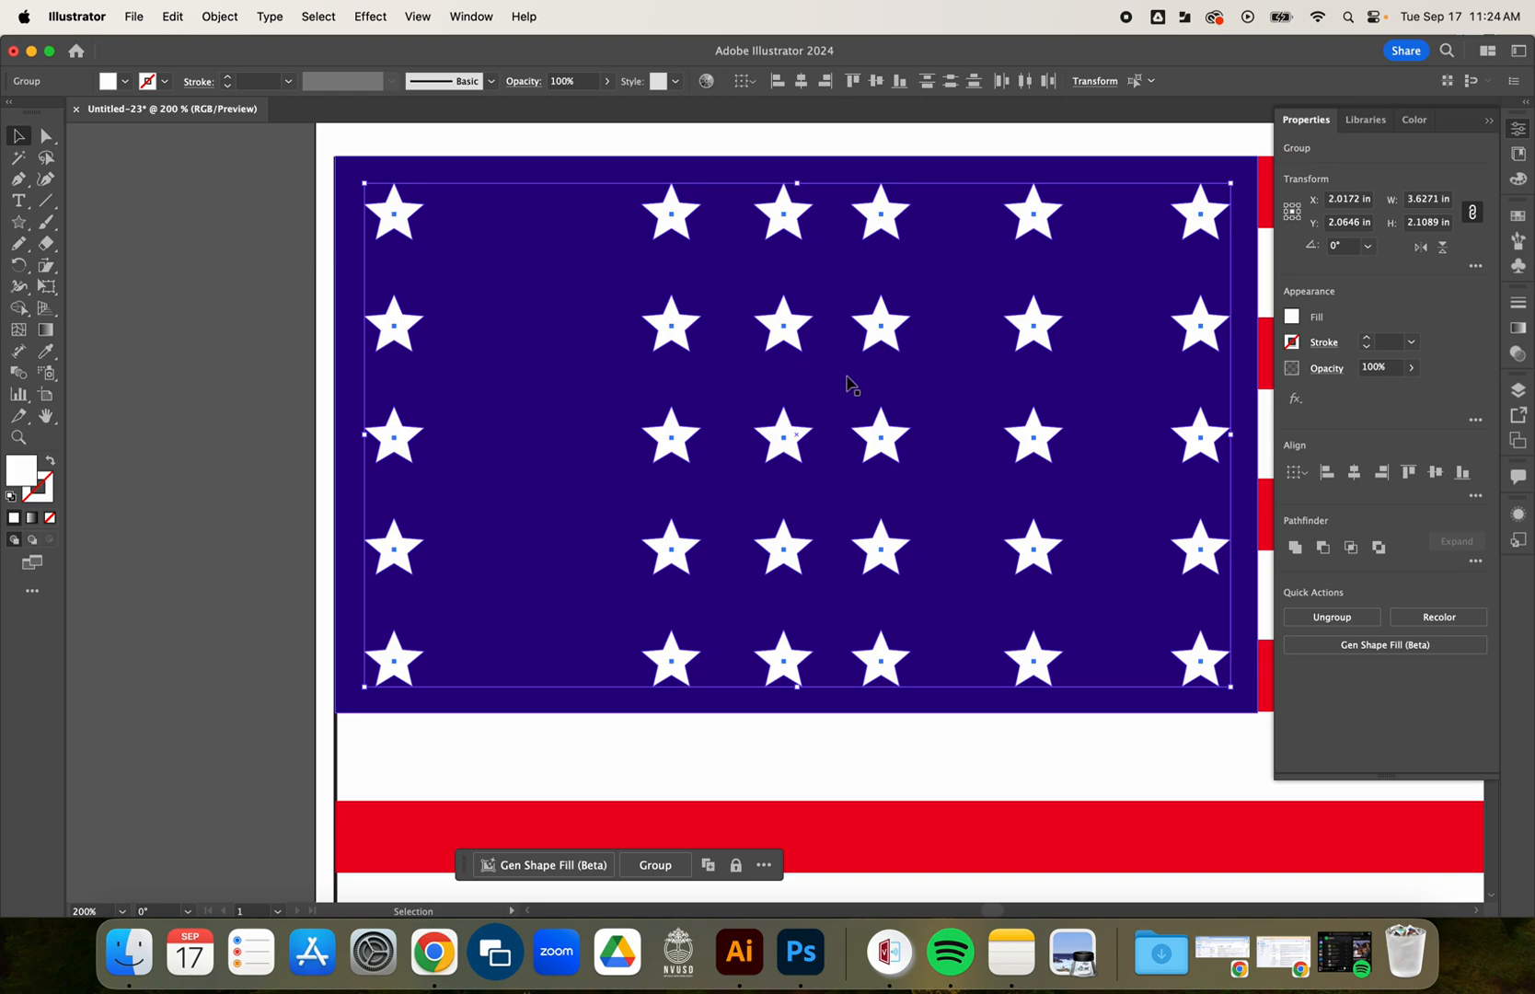
click(1475, 561)
click(1476, 497)
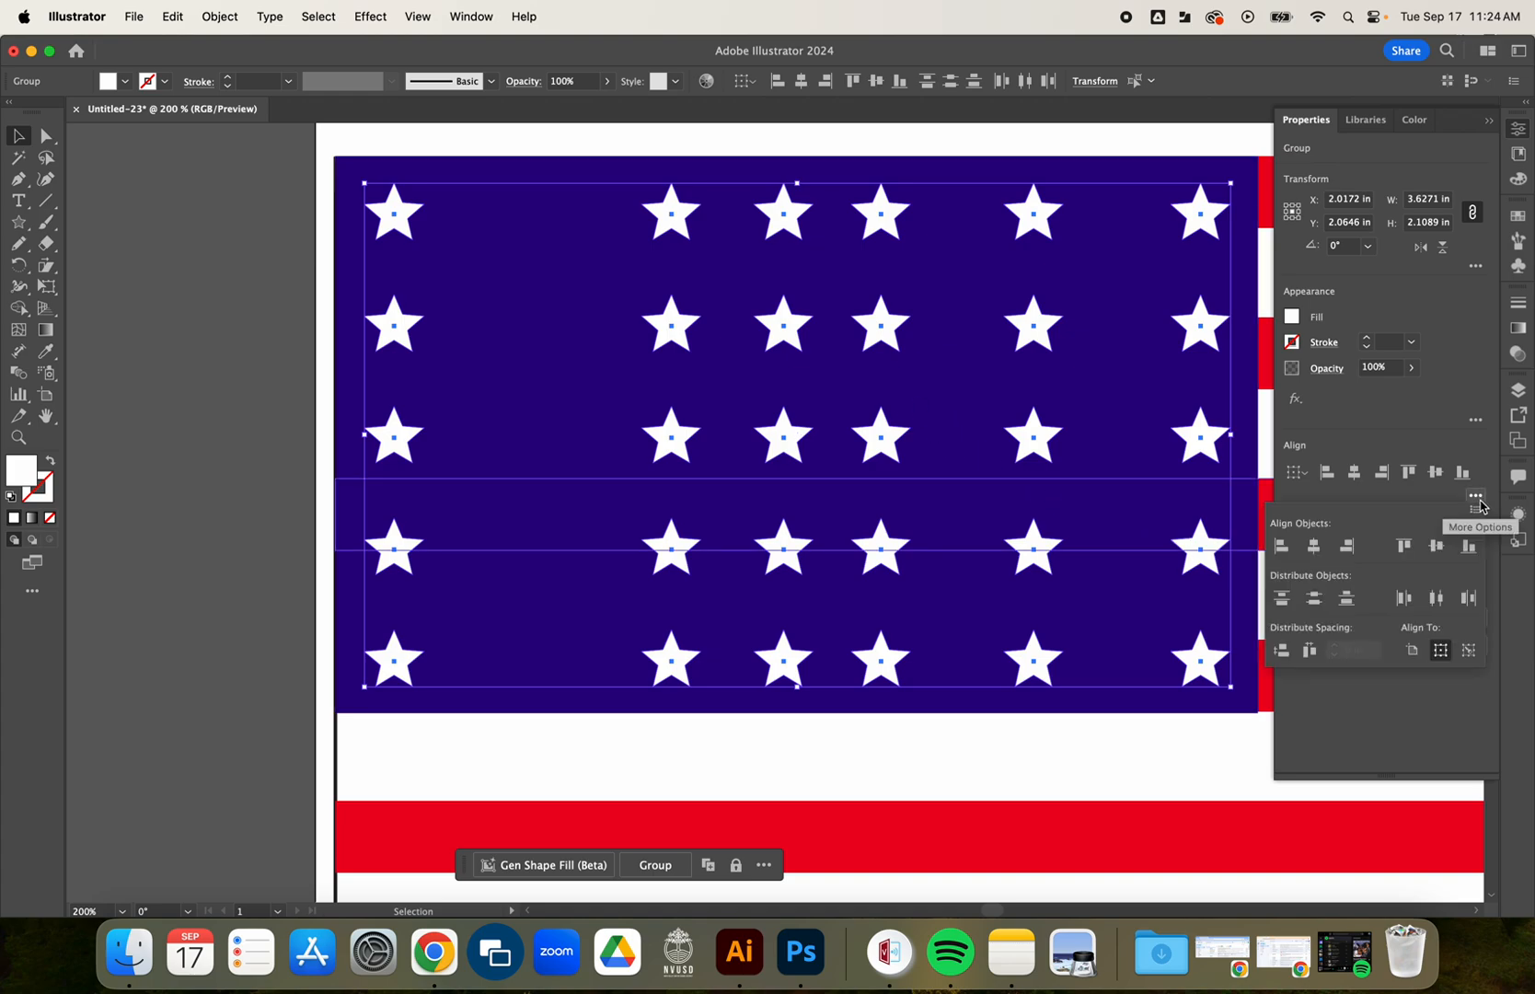
click(1437, 599)
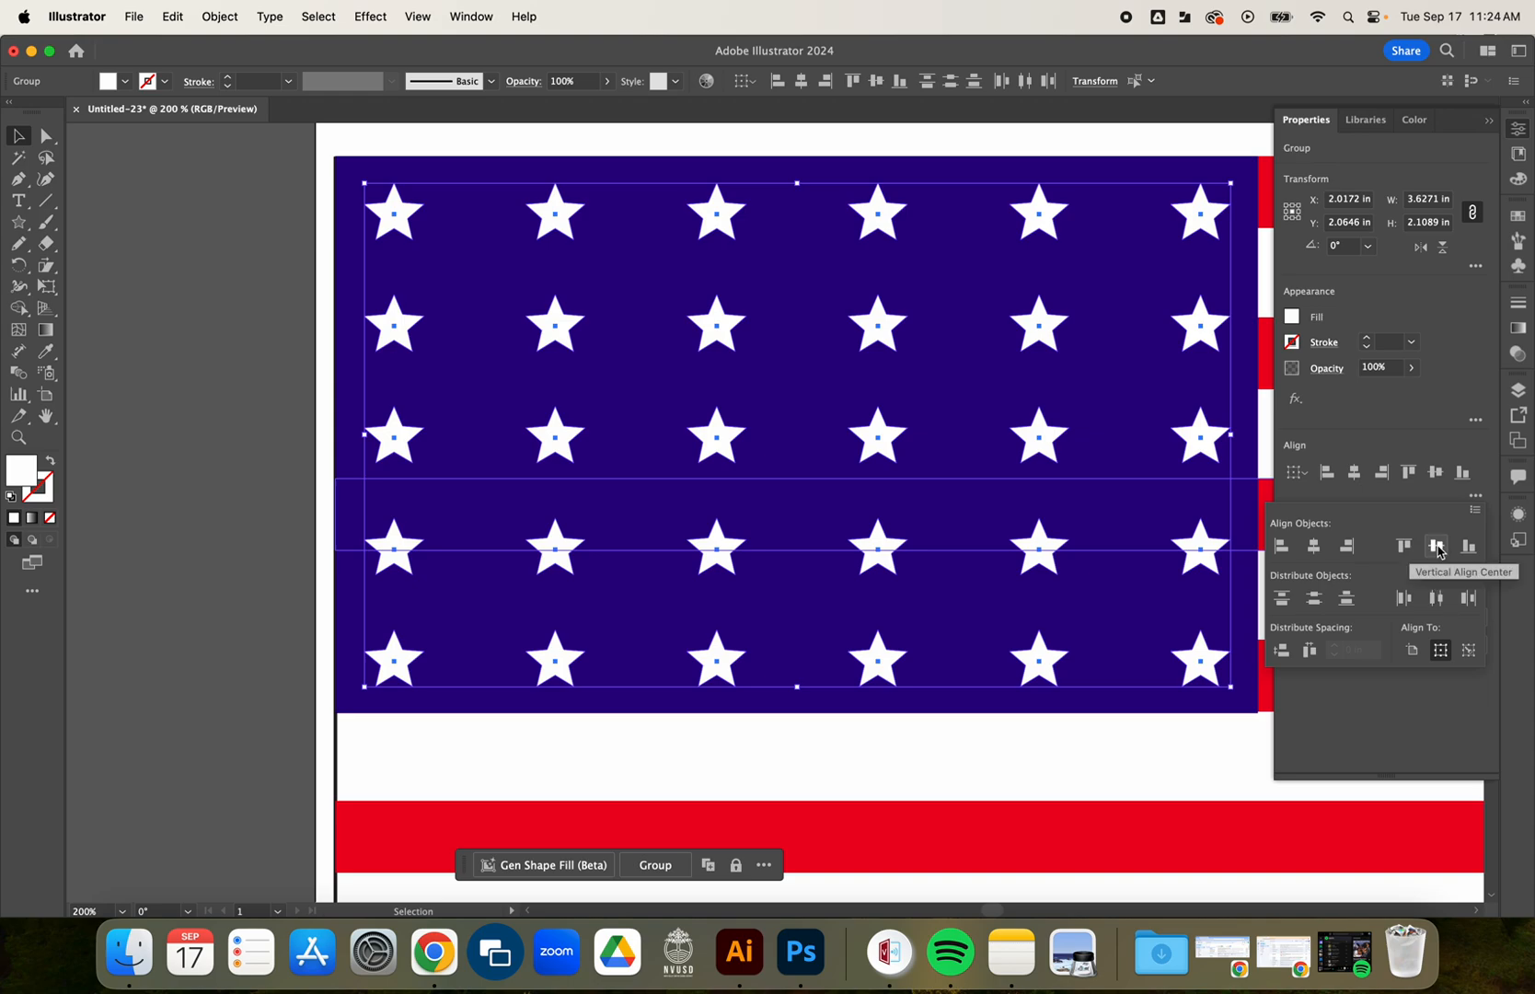
click(1439, 552)
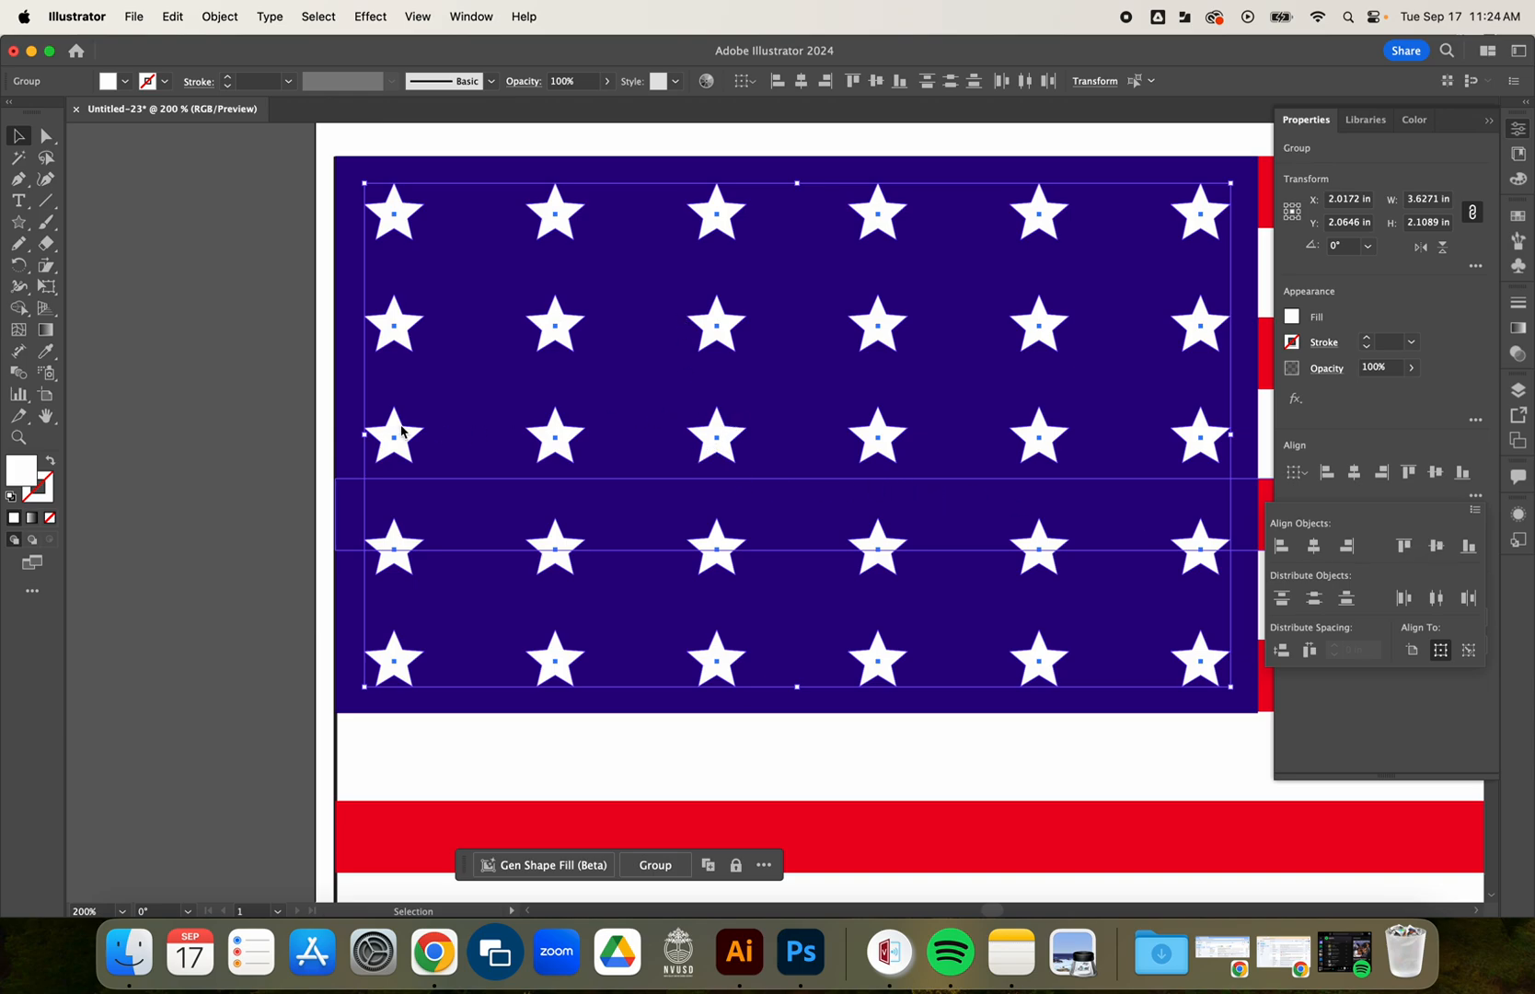
click(279, 484)
click(381, 440)
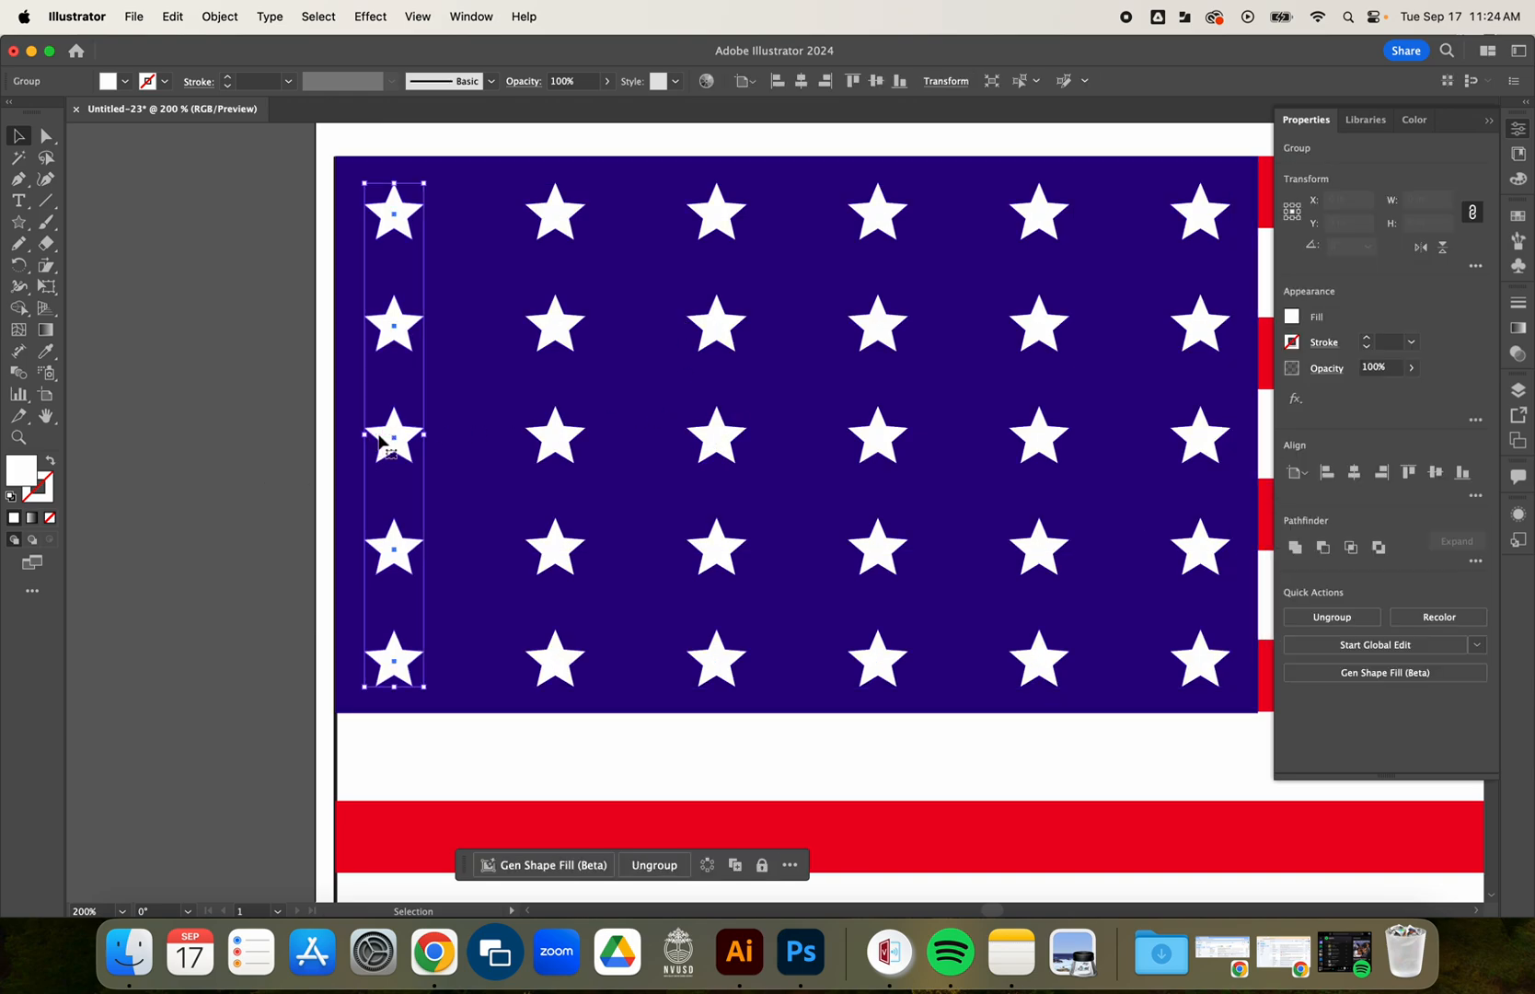
shift+click(549, 437)
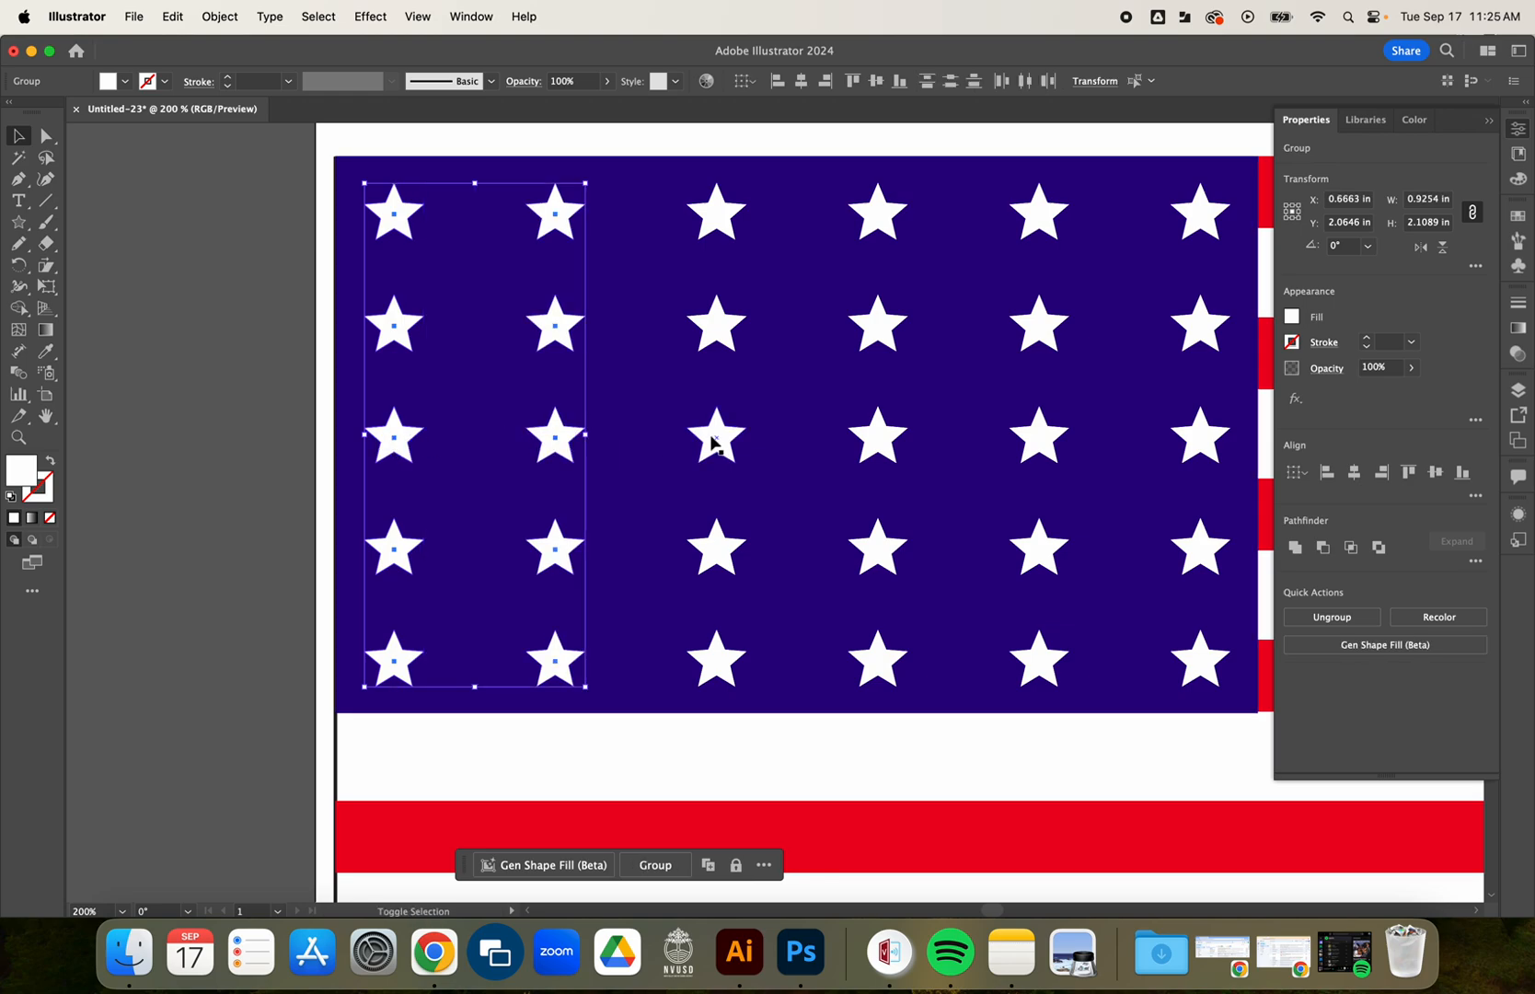
shift+click(714, 437)
shift+click(856, 437)
shift+click(1038, 436)
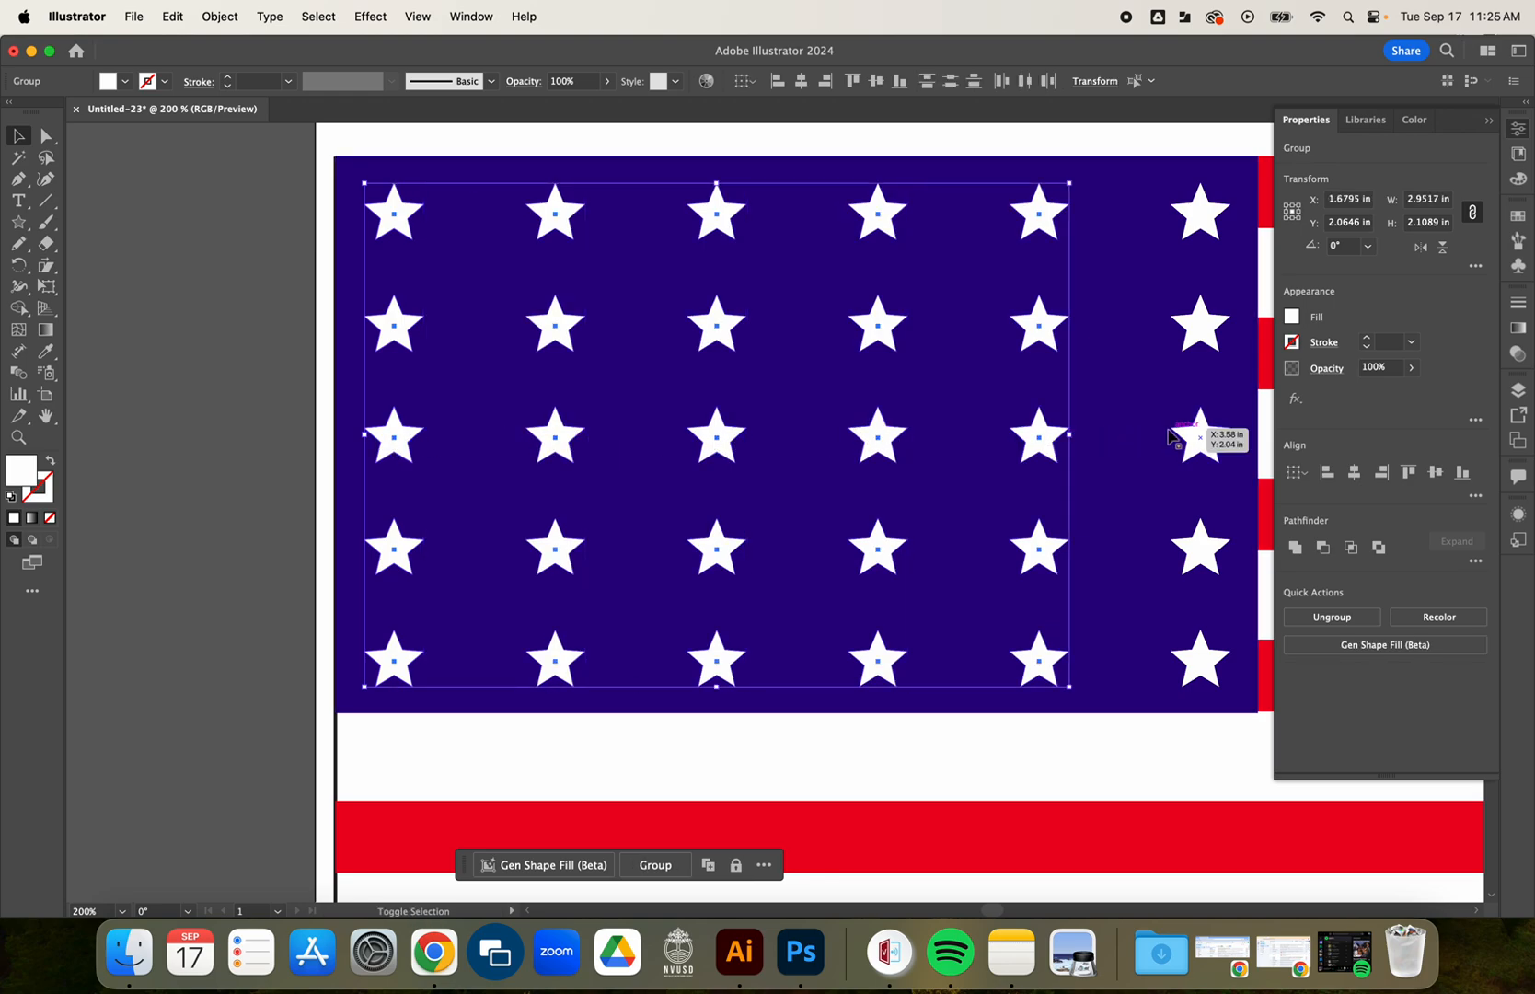
shift+click(1198, 438)
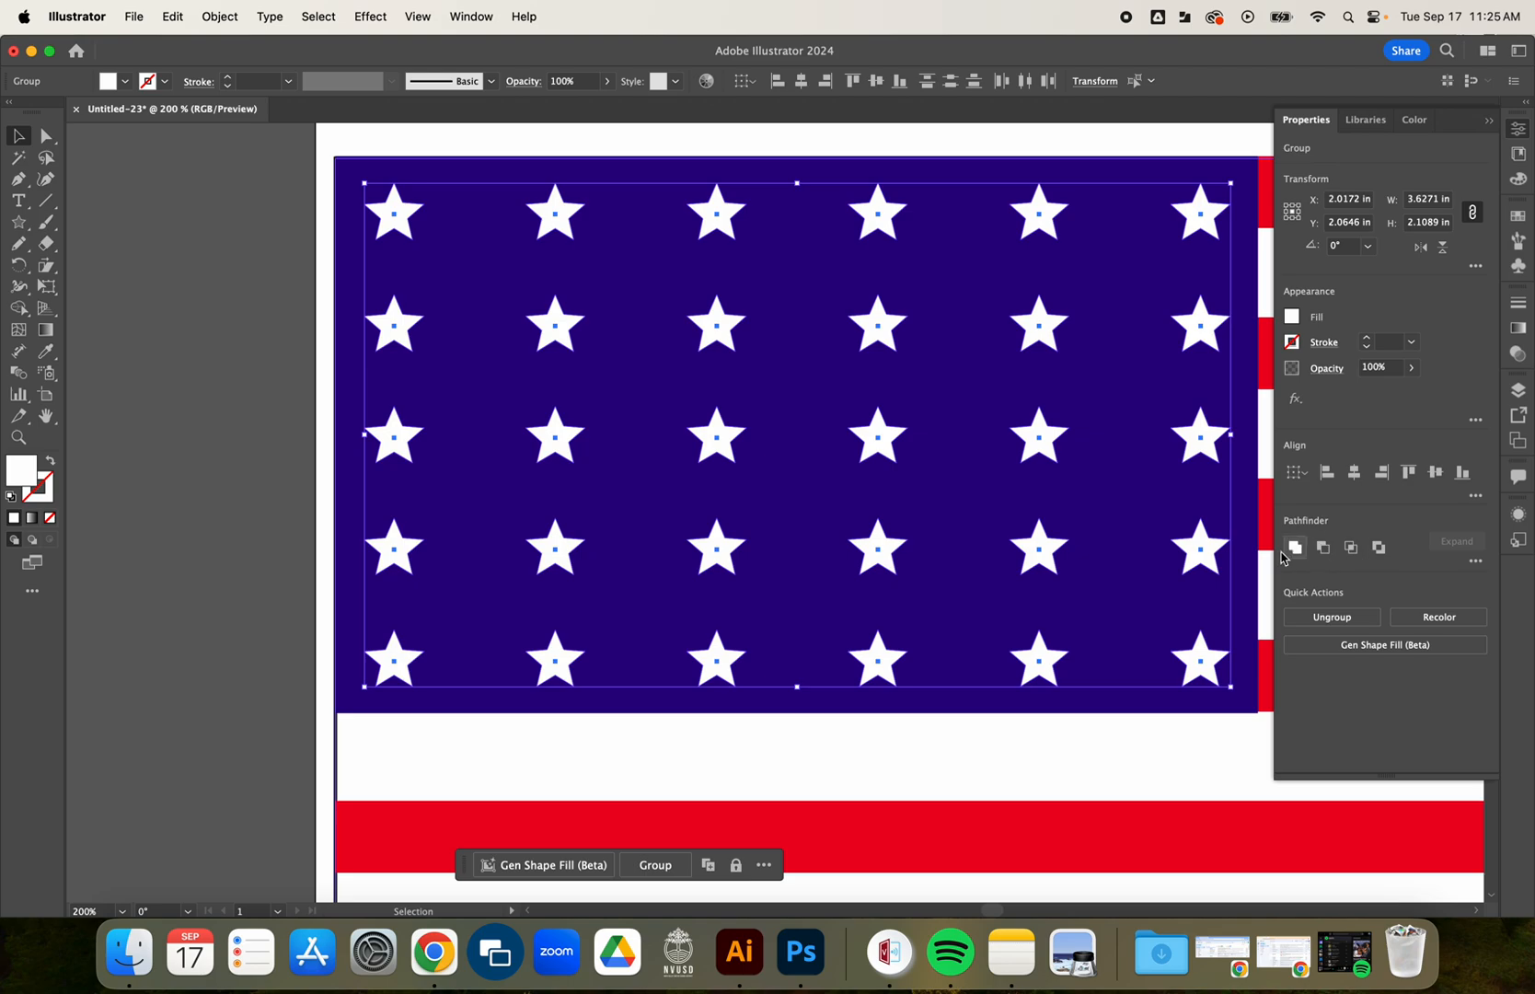
click(1475, 497)
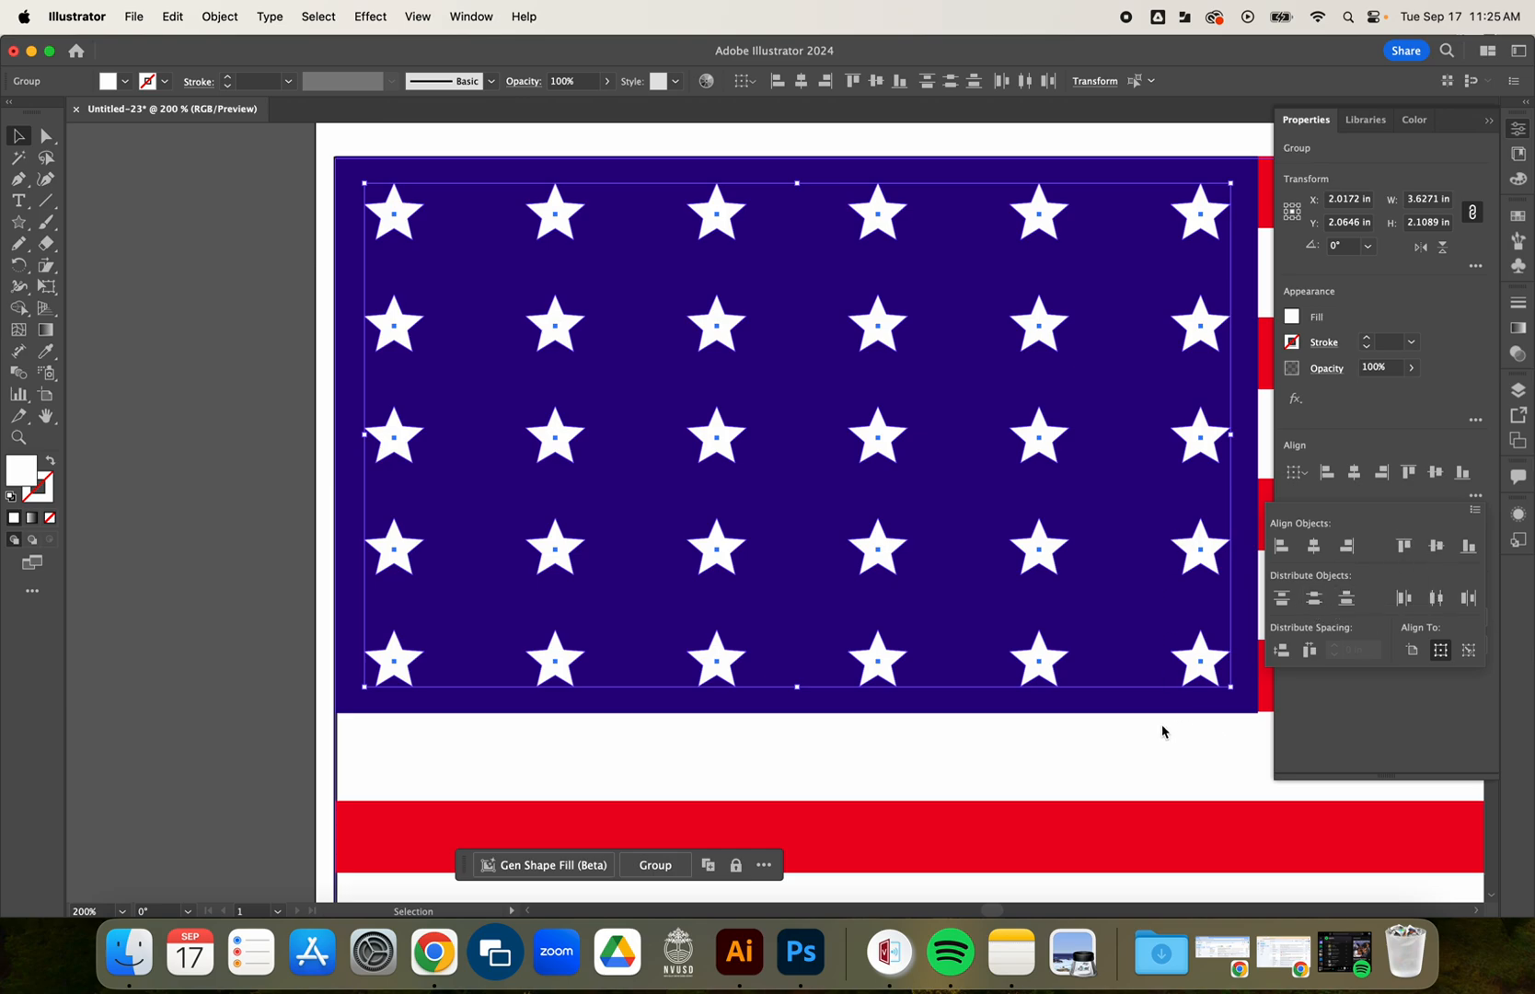
click(199, 571)
click(198, 570)
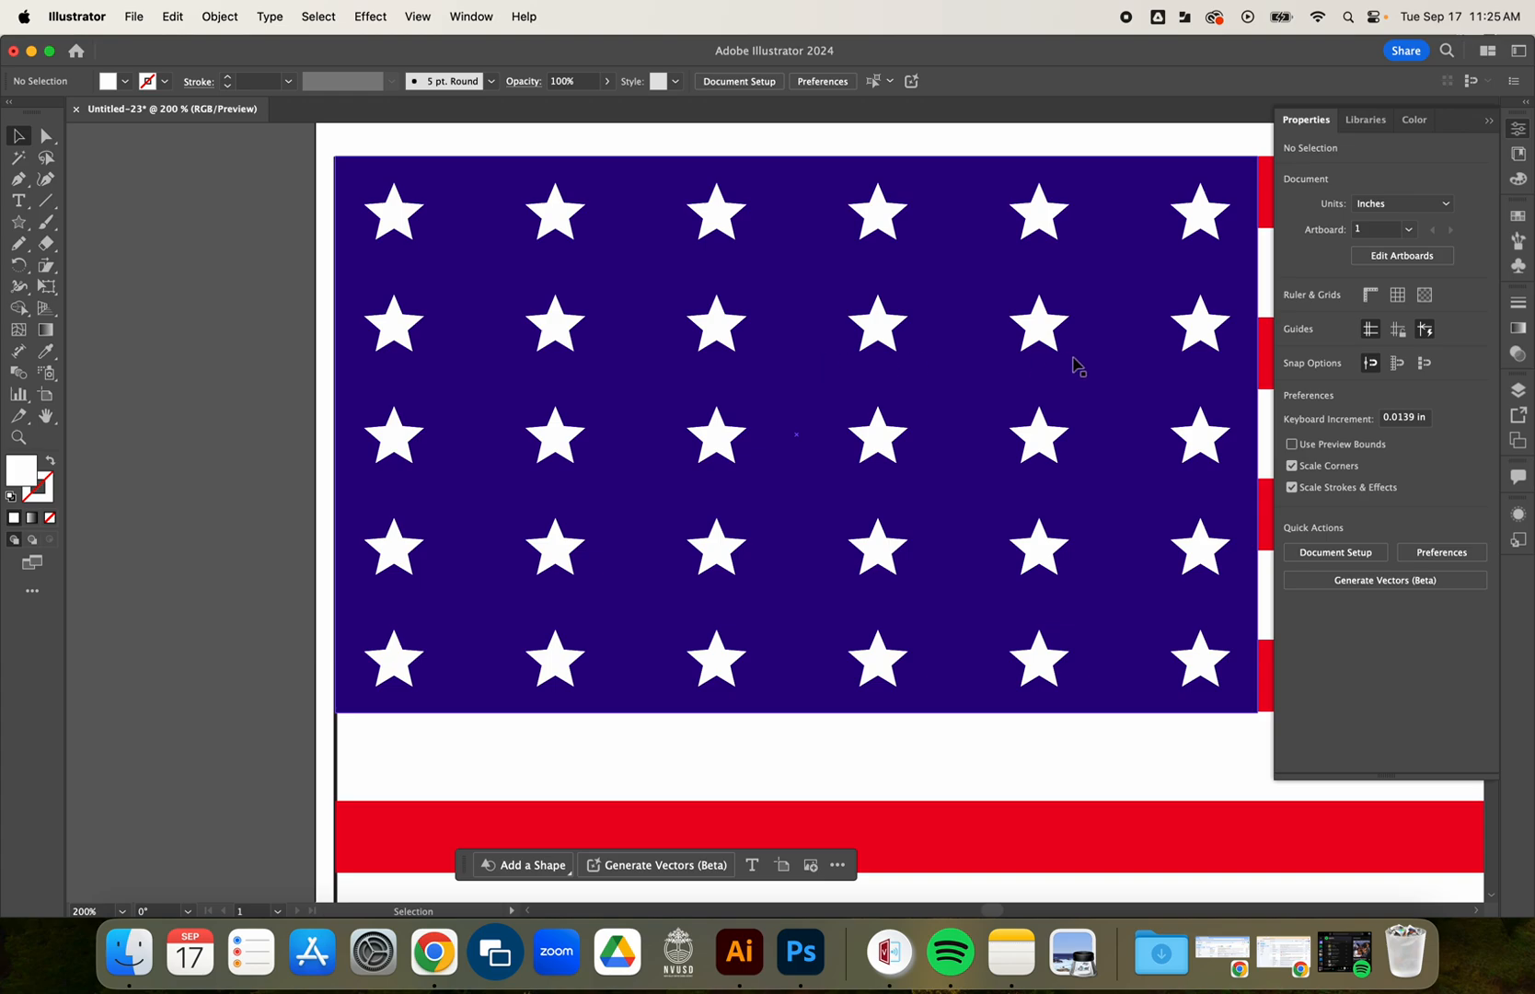
Duplicate the second star column onto the empty canvas left of the artboard and delete the copy's uppermost star.
click(568, 327)
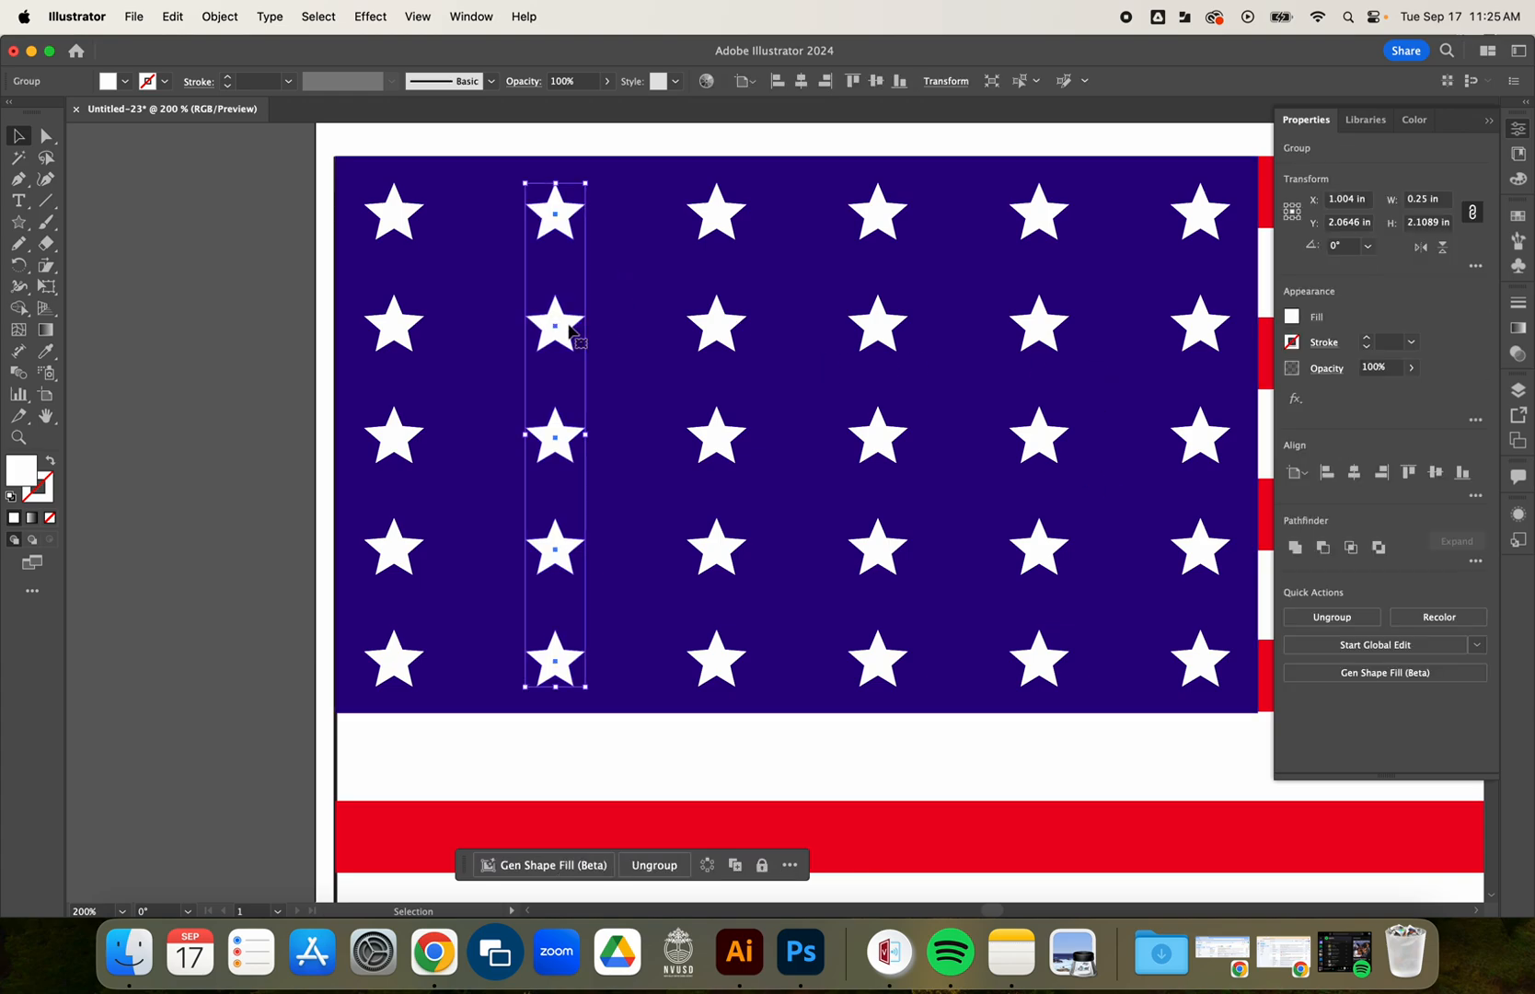
drag(569, 327, 204, 362)
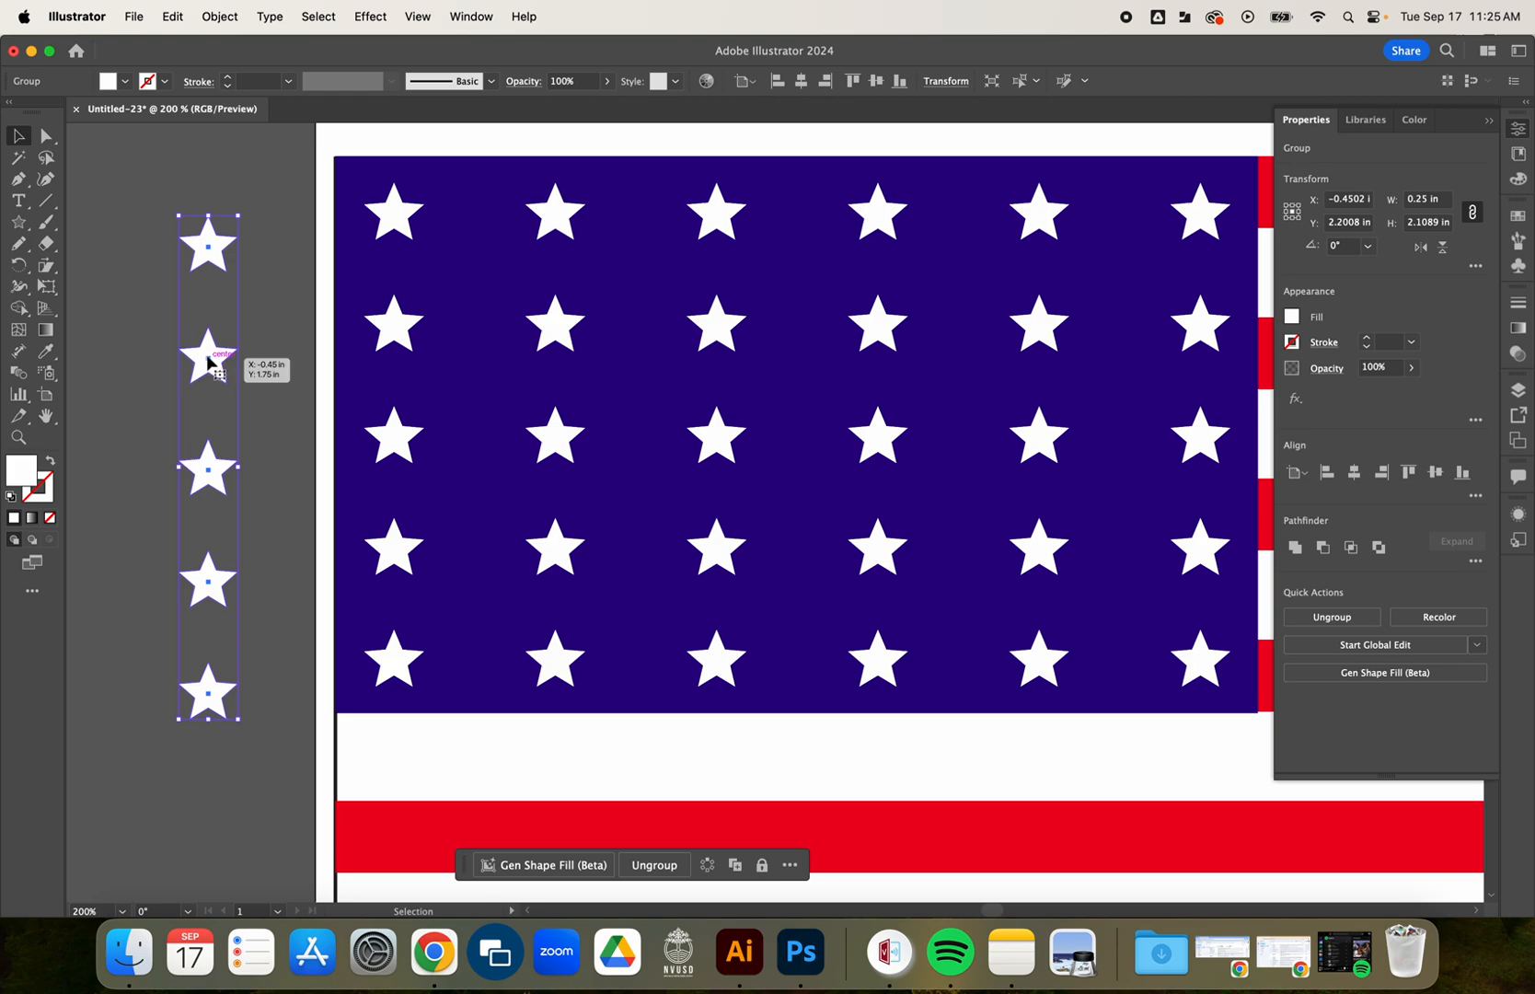
click(46, 136)
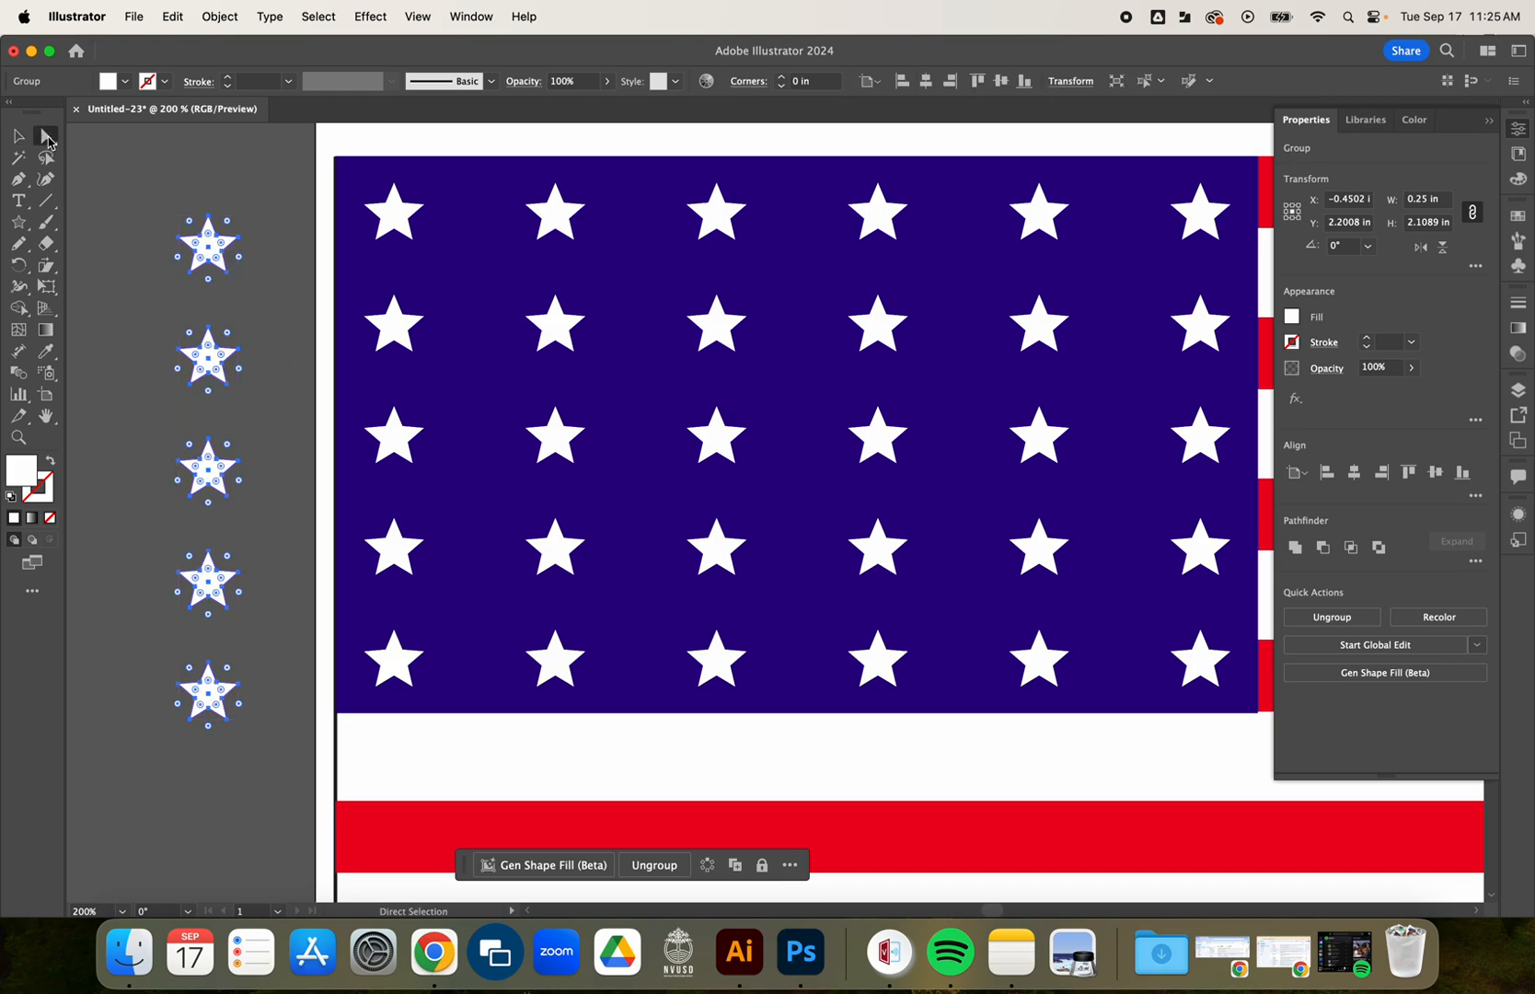
click(97, 155)
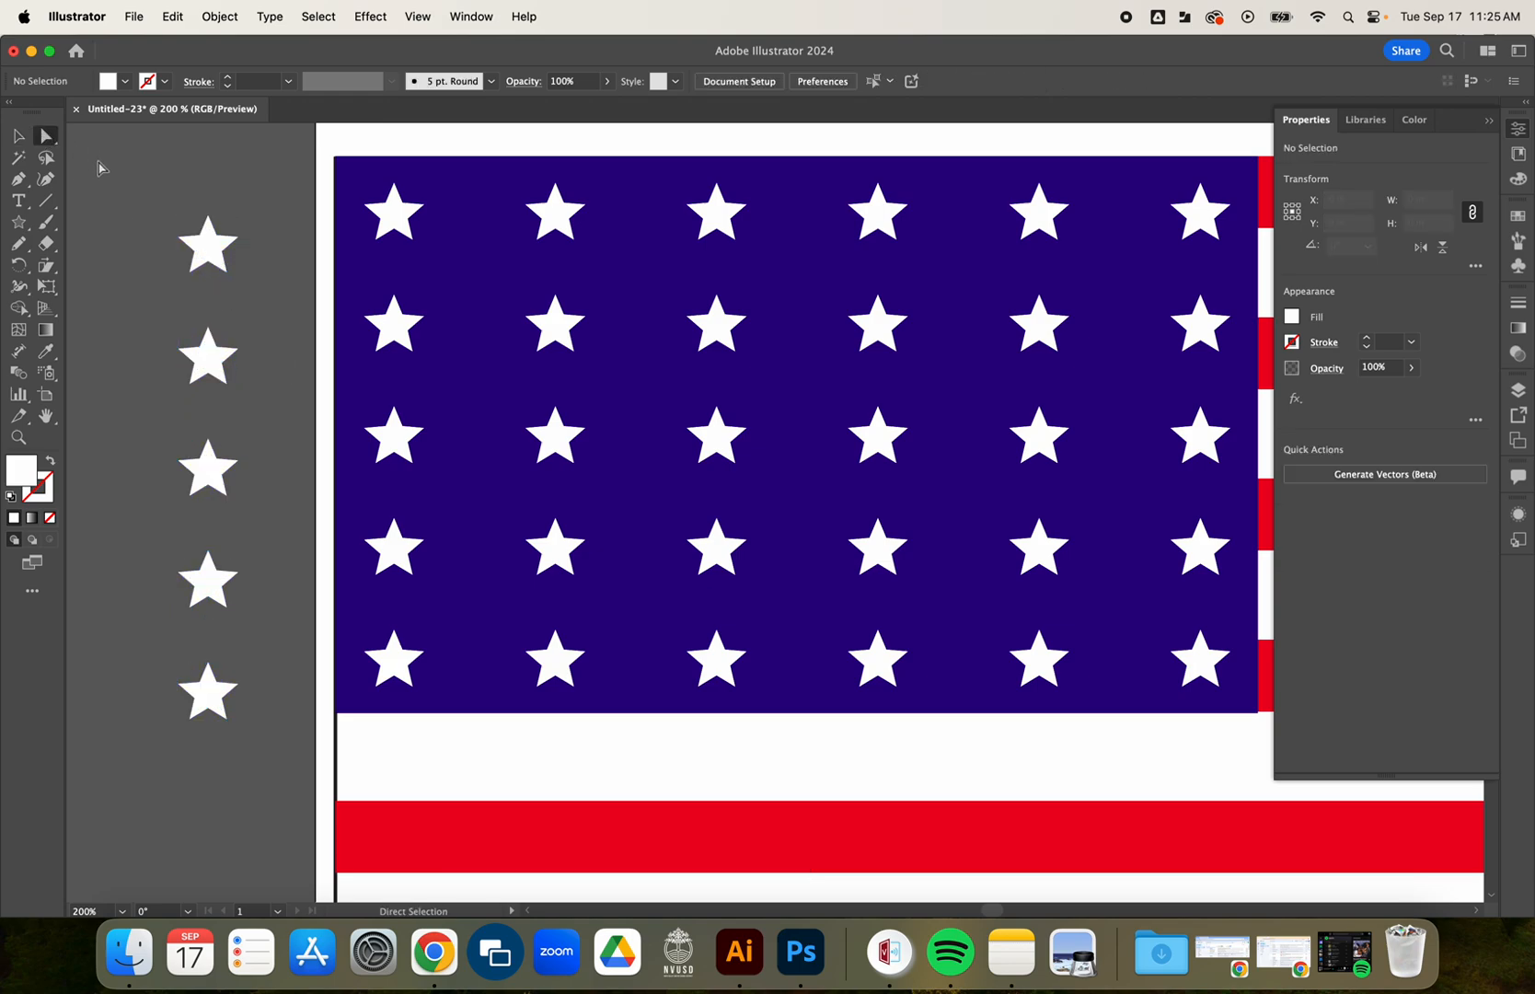
click(211, 246)
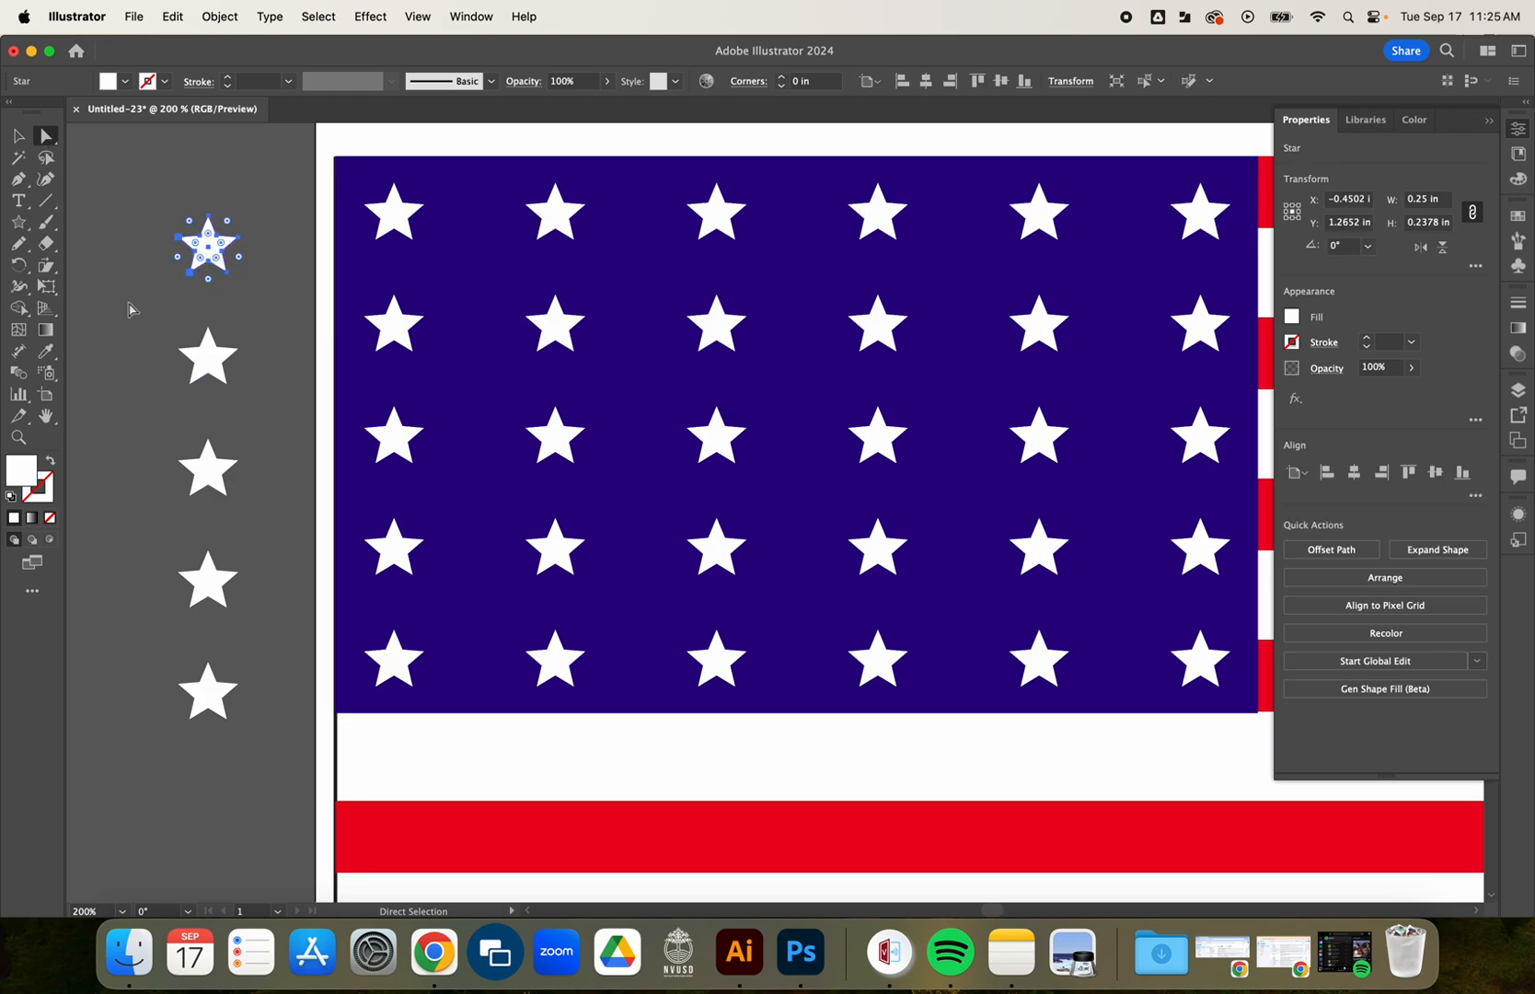
key(Delete)
click(20, 140)
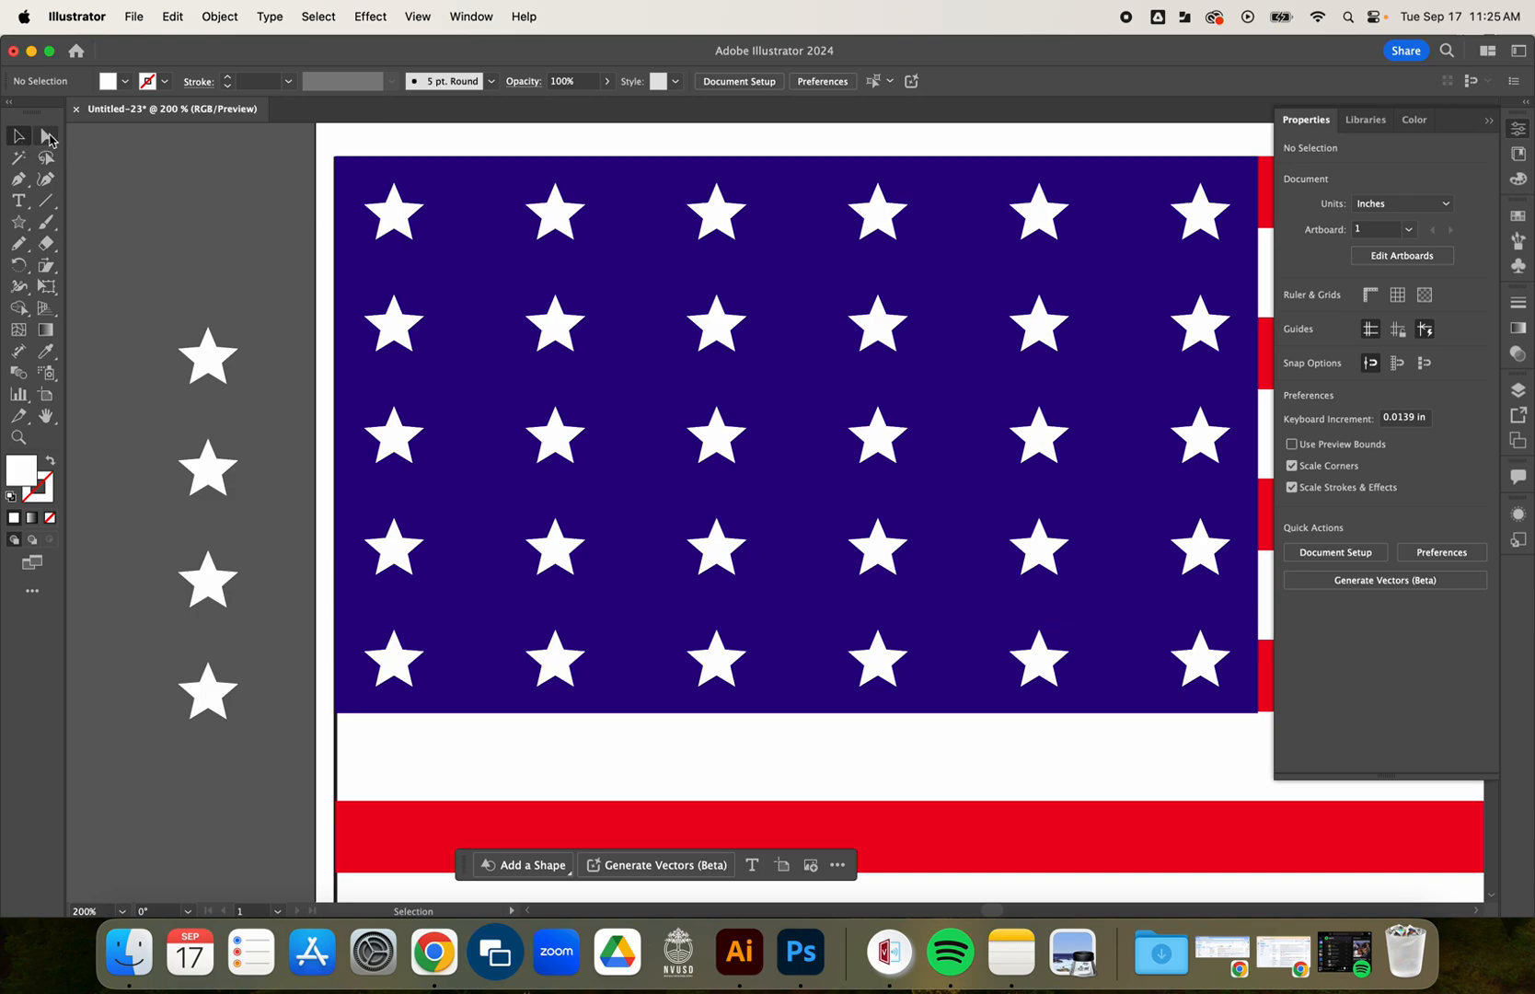
click(47, 137)
click(208, 349)
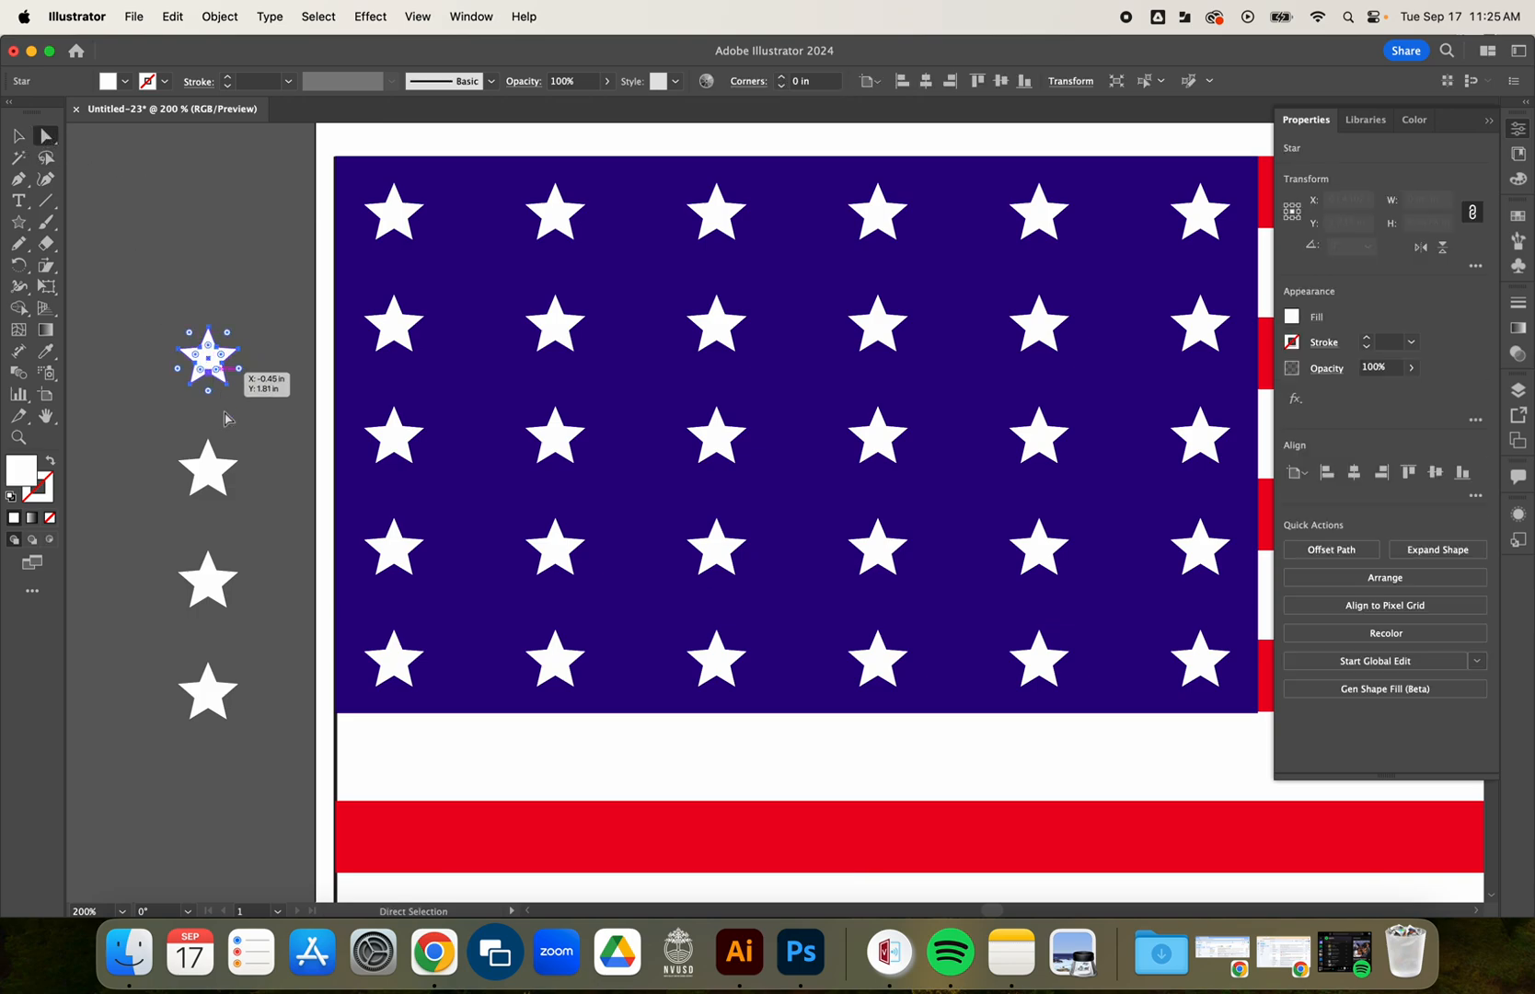
click(207, 468)
click(206, 586)
click(207, 695)
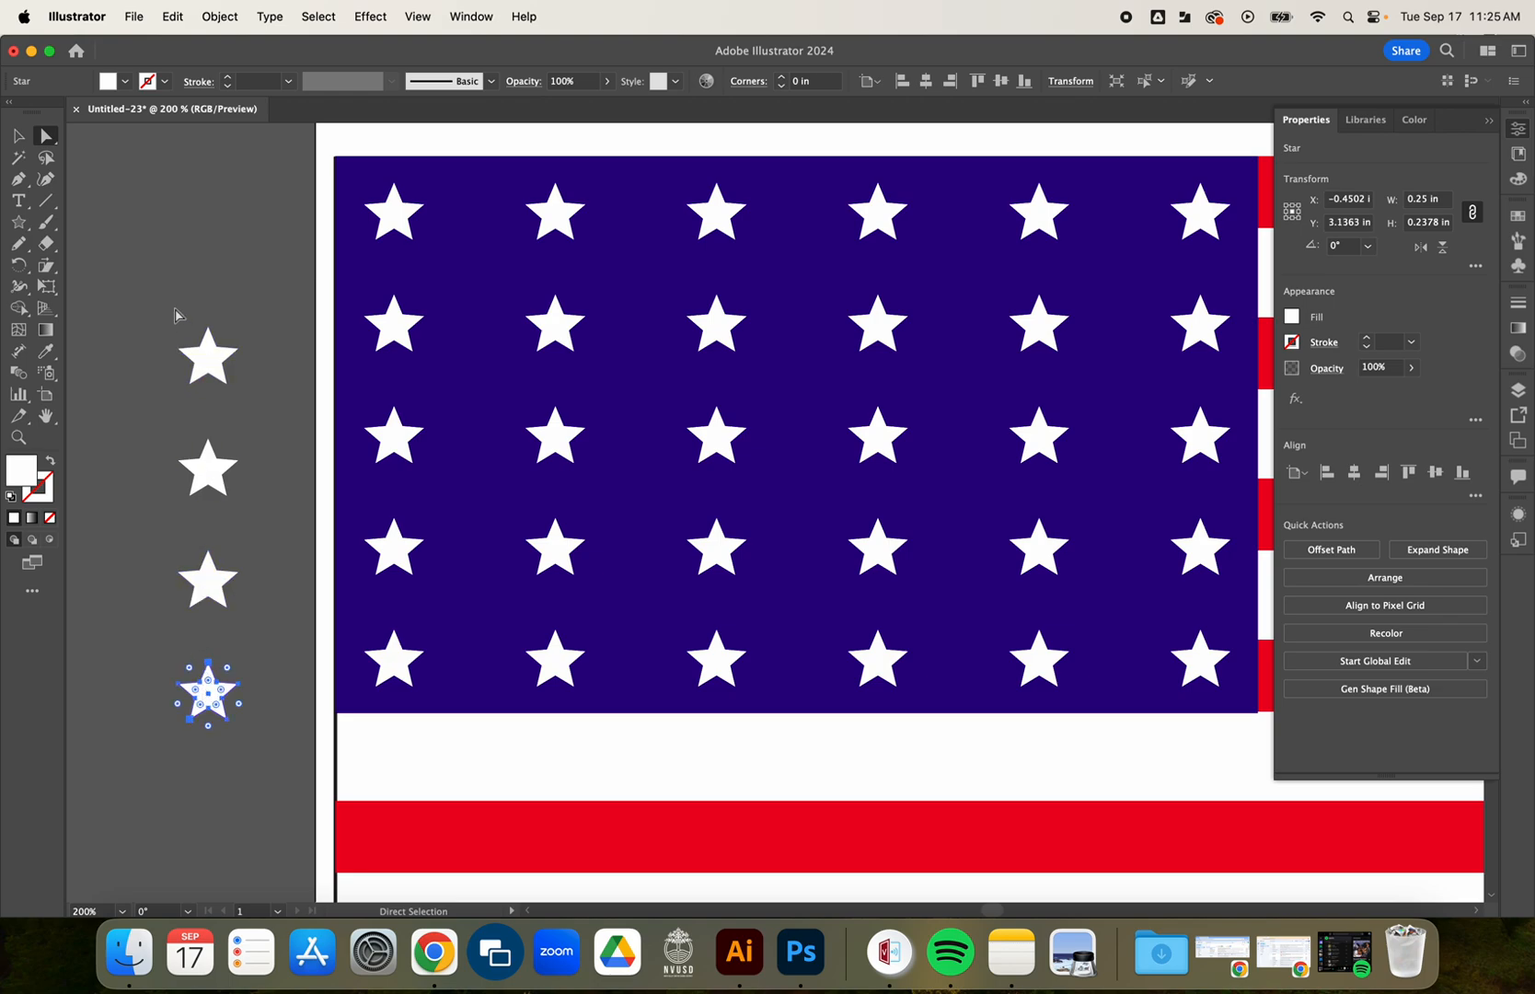
click(19, 136)
click(101, 193)
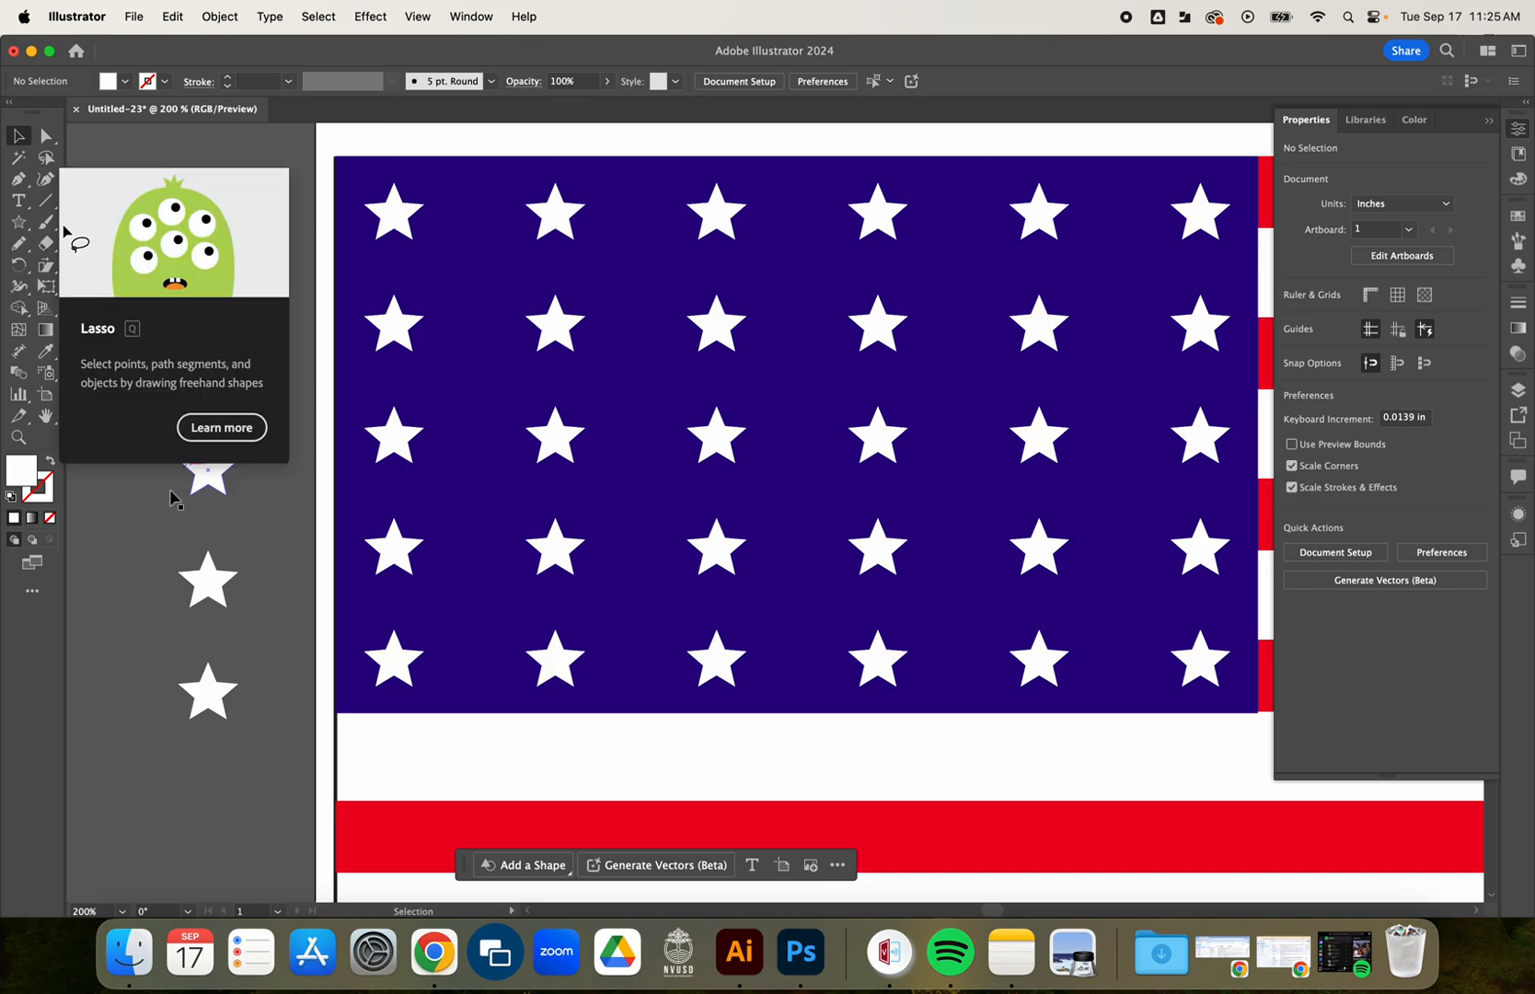
Move the four-star column onto the blue rectangle and duplicate it so one staggered column sits in each of the five gaps between the five-star columns.
click(216, 377)
drag(216, 377, 1119, 276)
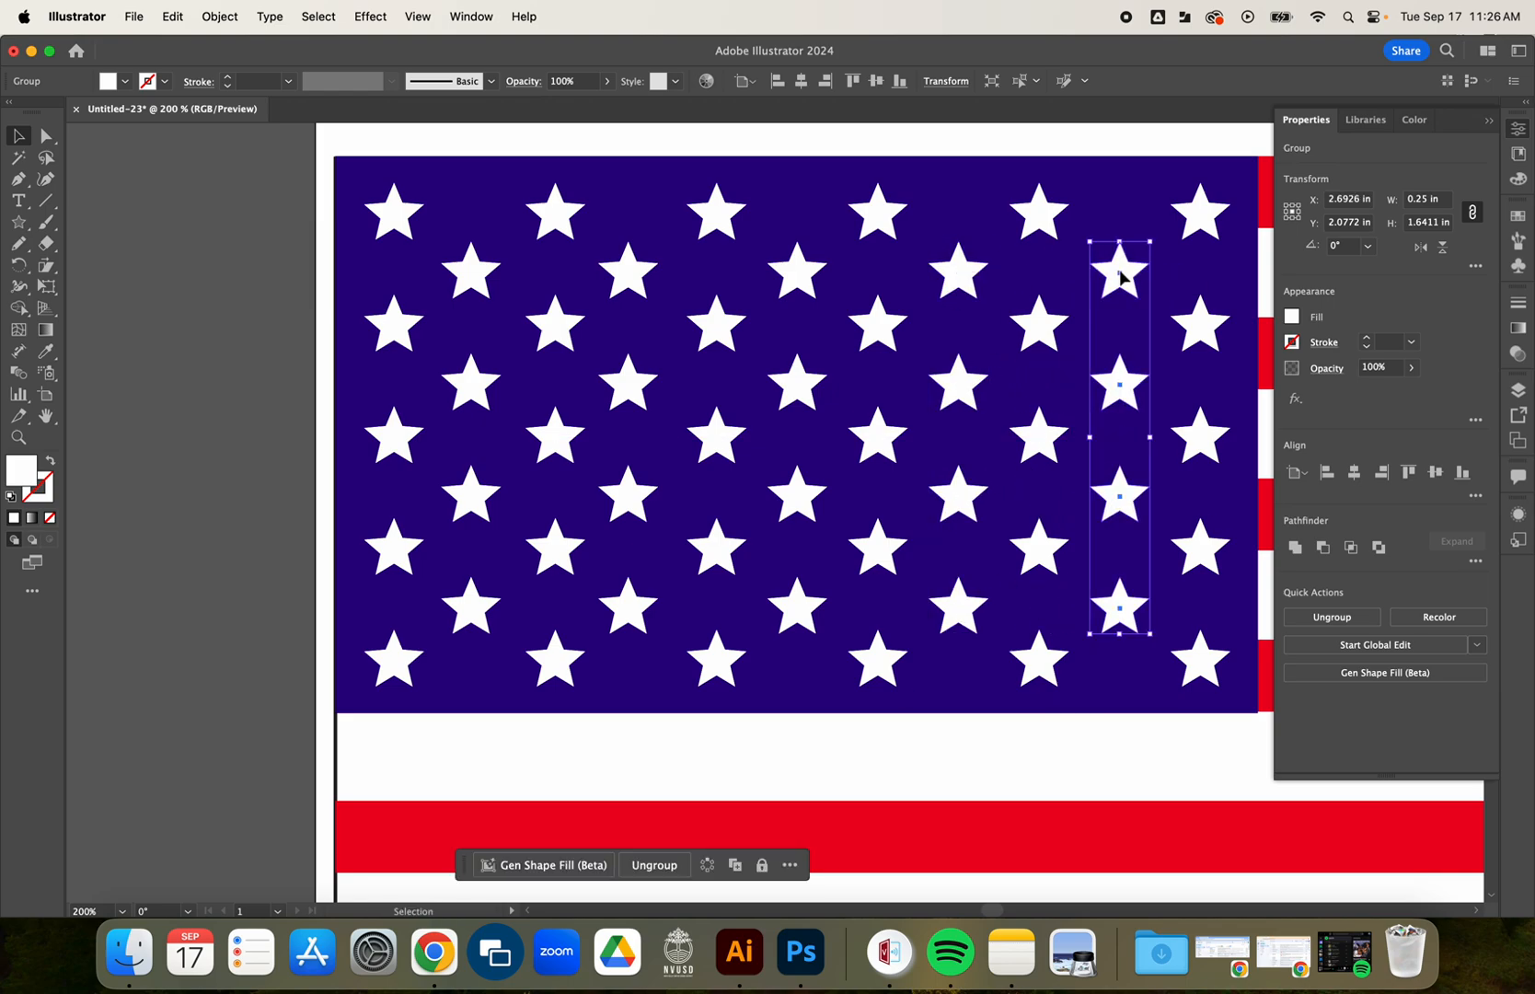
click(232, 431)
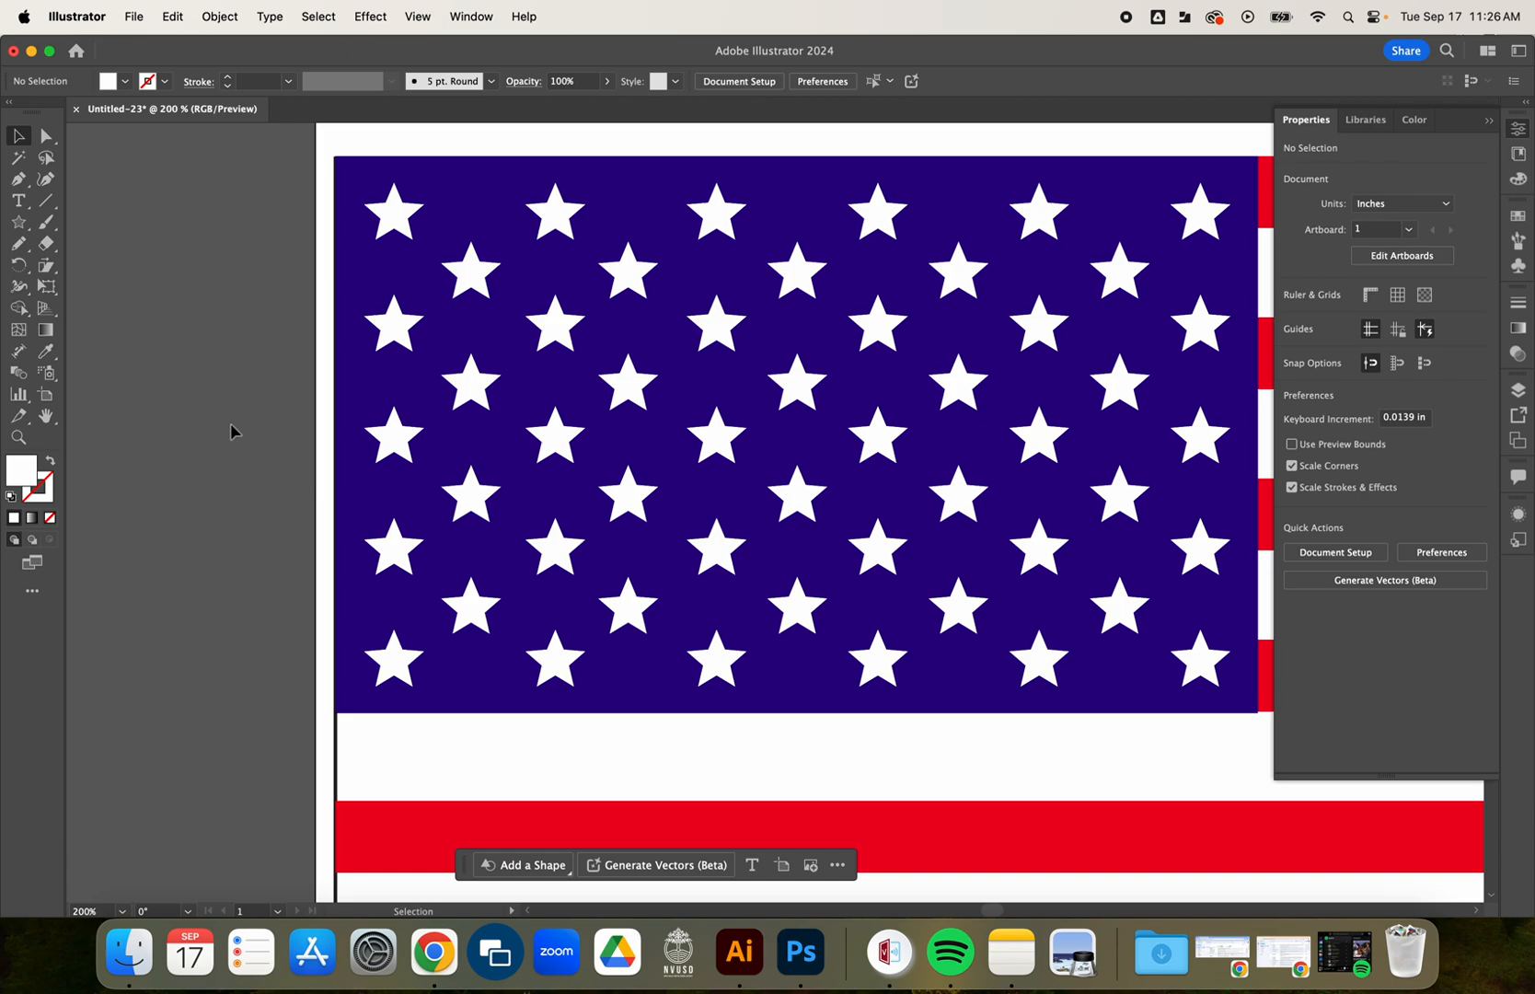
Select and group all parts of the flag, and center the flag horizontally in the upper part of the artboard.
scroll(232, 430, down, 4)
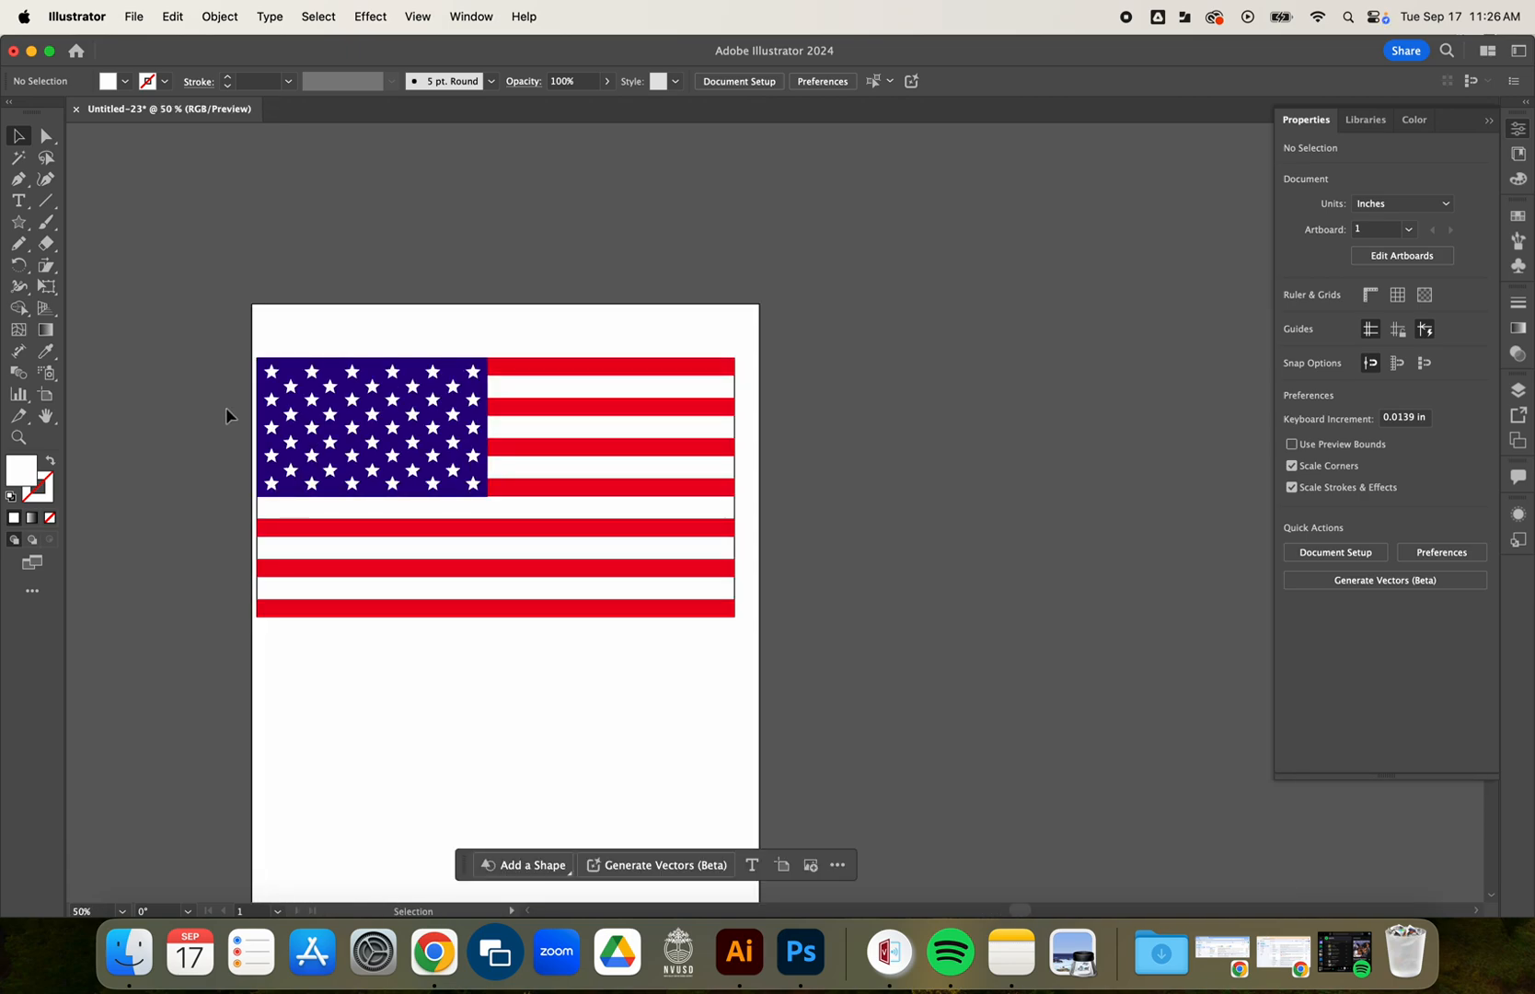
drag(251, 346, 800, 667)
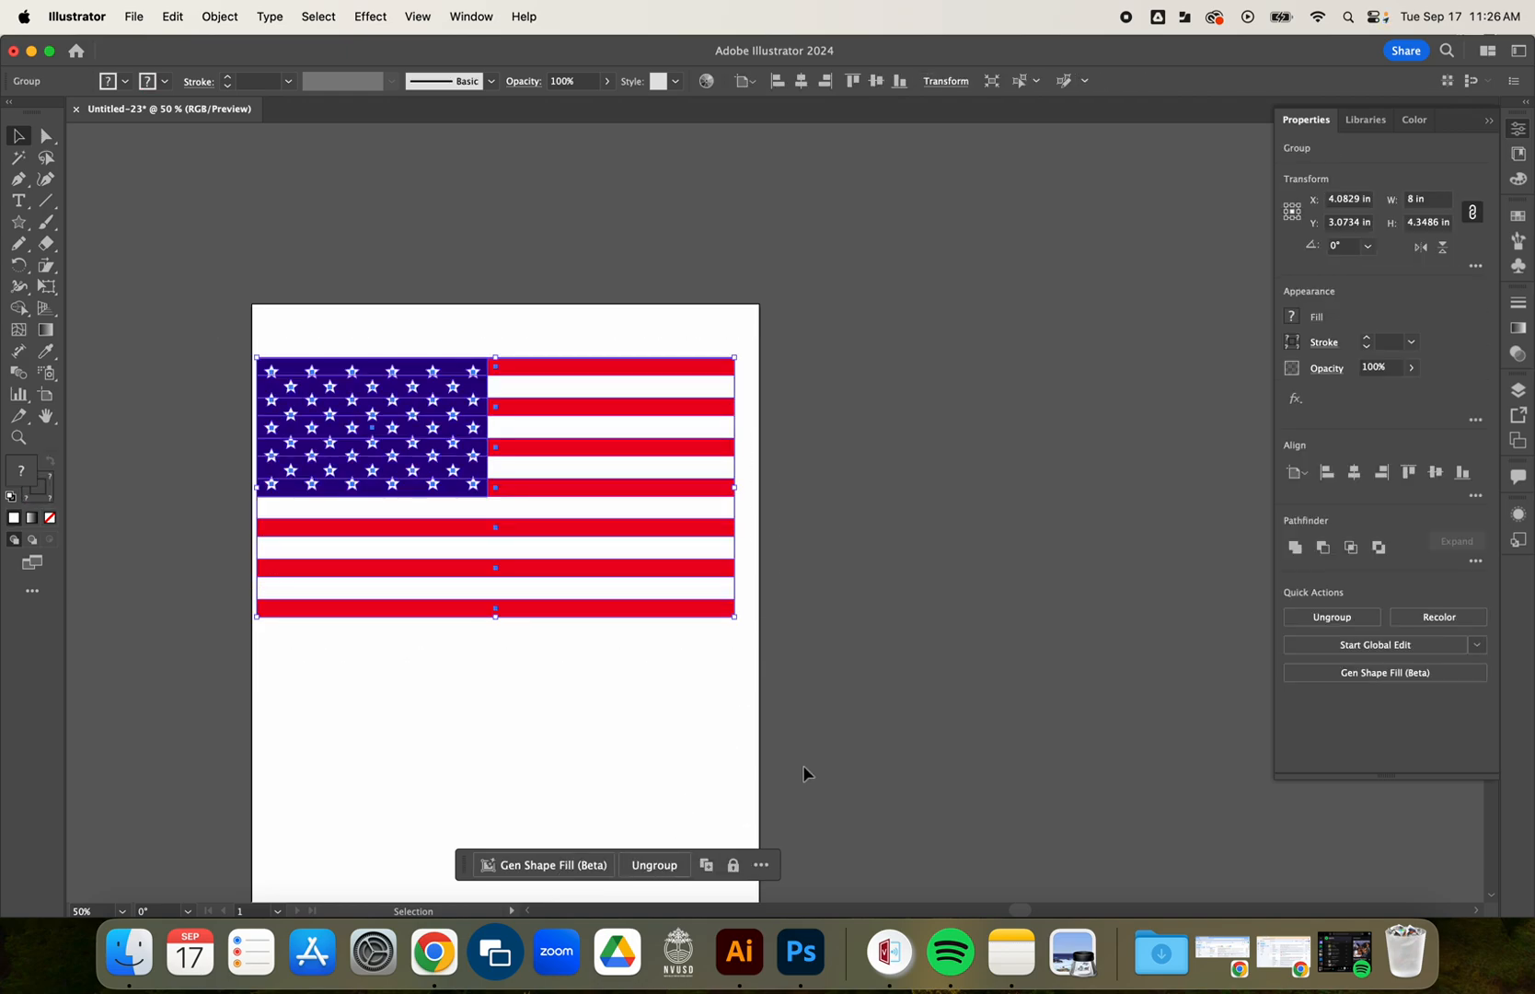
drag(597, 569, 696, 582)
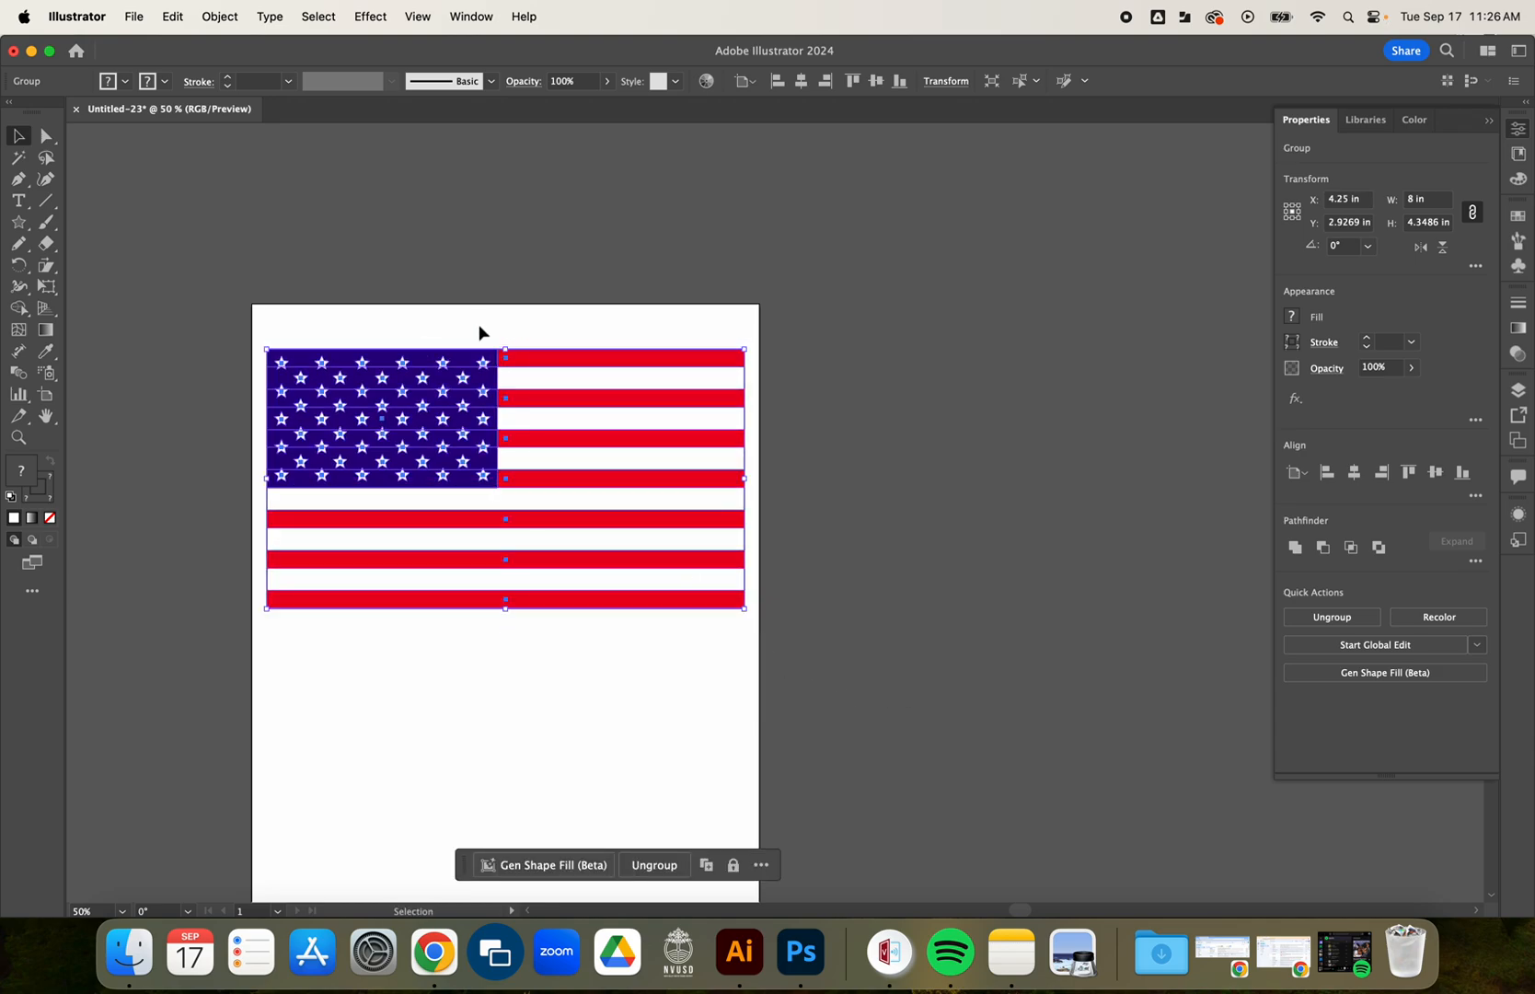